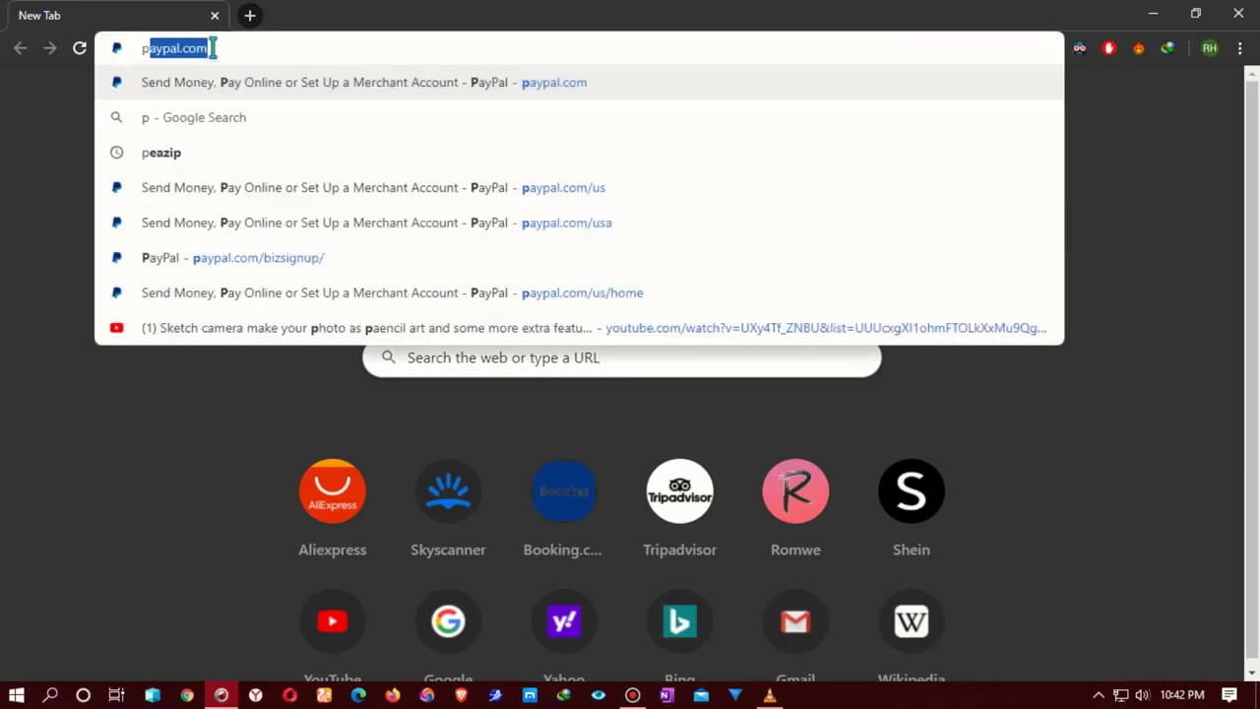
Step: Load the PayPal US home page at paypal.com/us in the address bar
left_click(211, 49)
type("/")
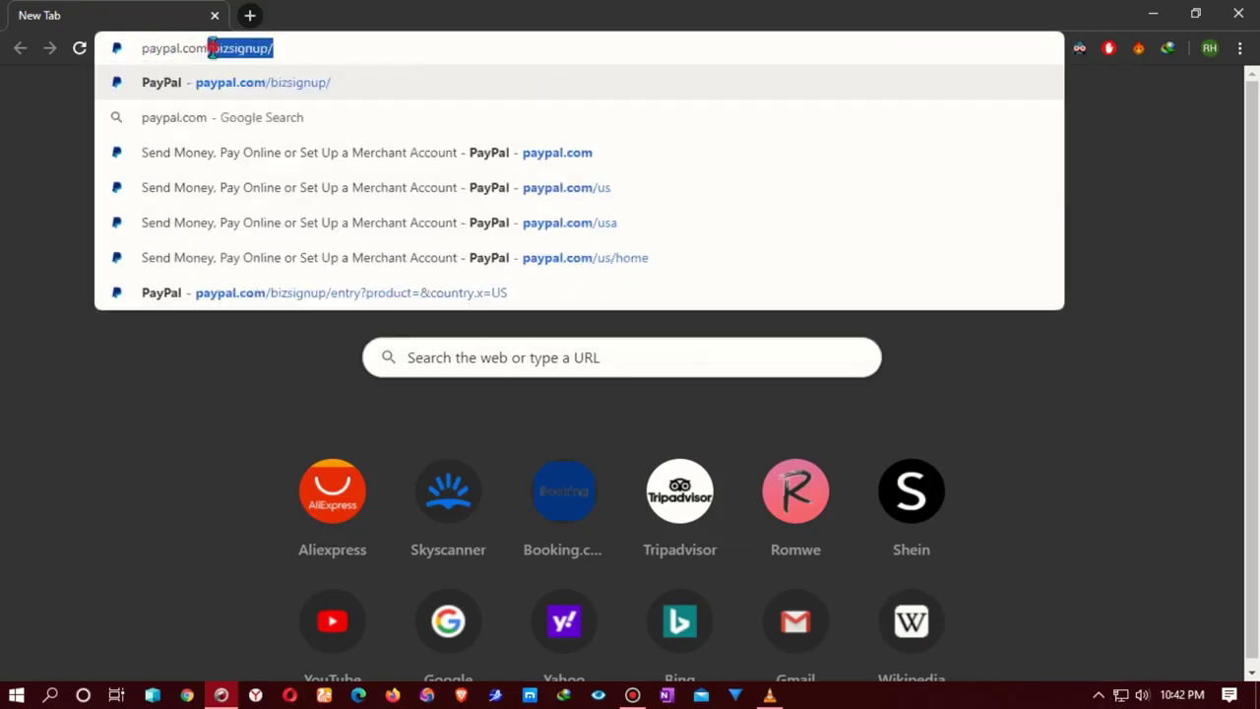
left_click(284, 51)
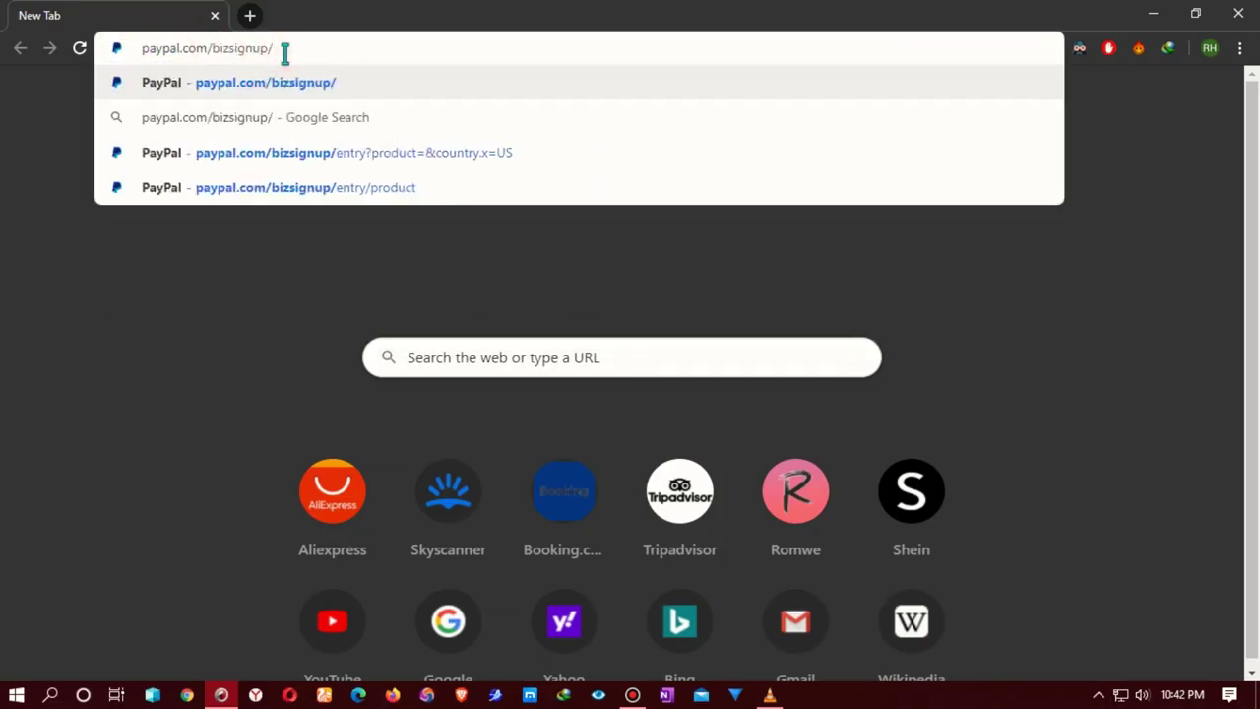
key("BackSpace")
key("BackSpace")
key("BackSpace")
key("BackSpace")
key("BackSpace")
key("BackSpace")
key("BackSpace")
key("BackSpace")
key("BackSpace")
key("BackSpace")
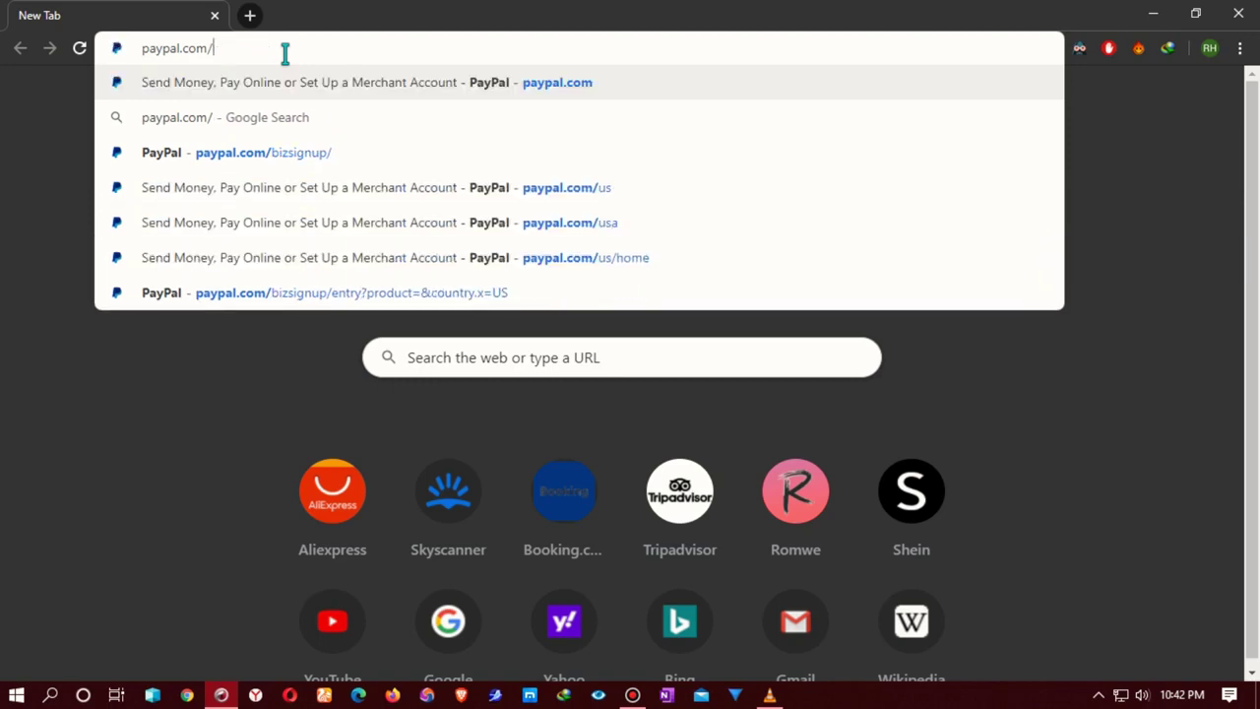
type("us")
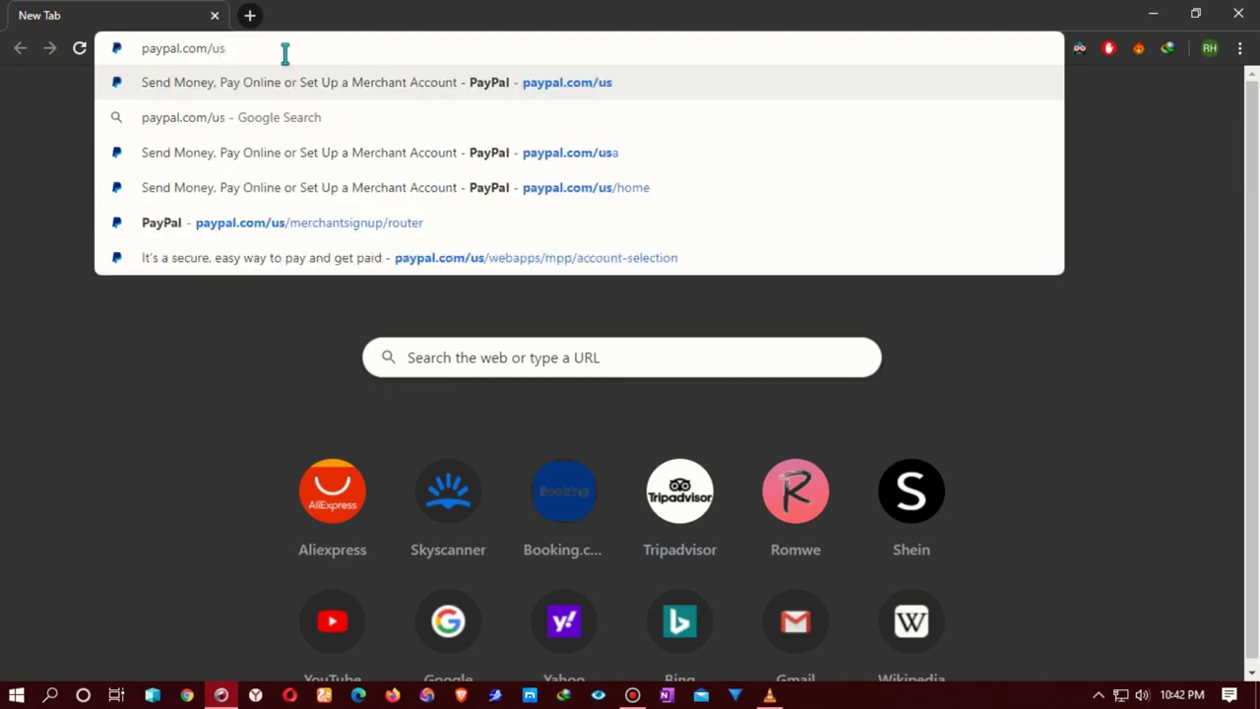
key("Return")
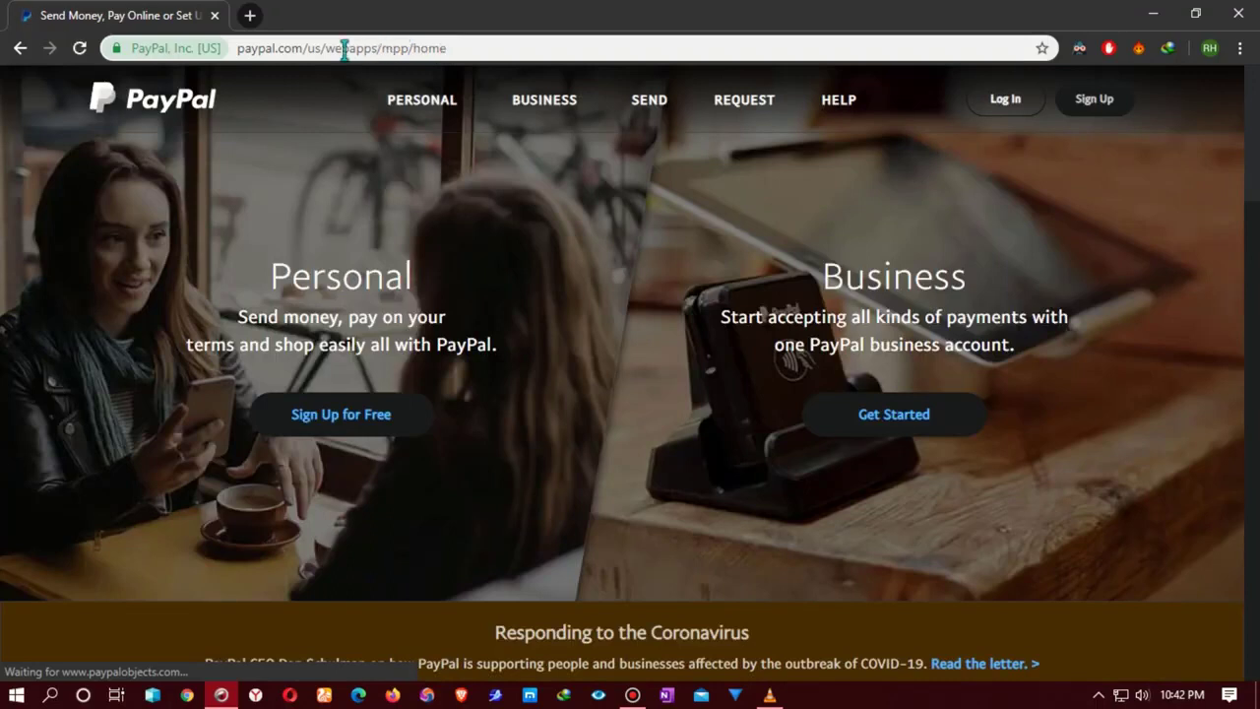
Step: Start PayPal sign-up, choose Business Account and continue
left_click(1094, 99)
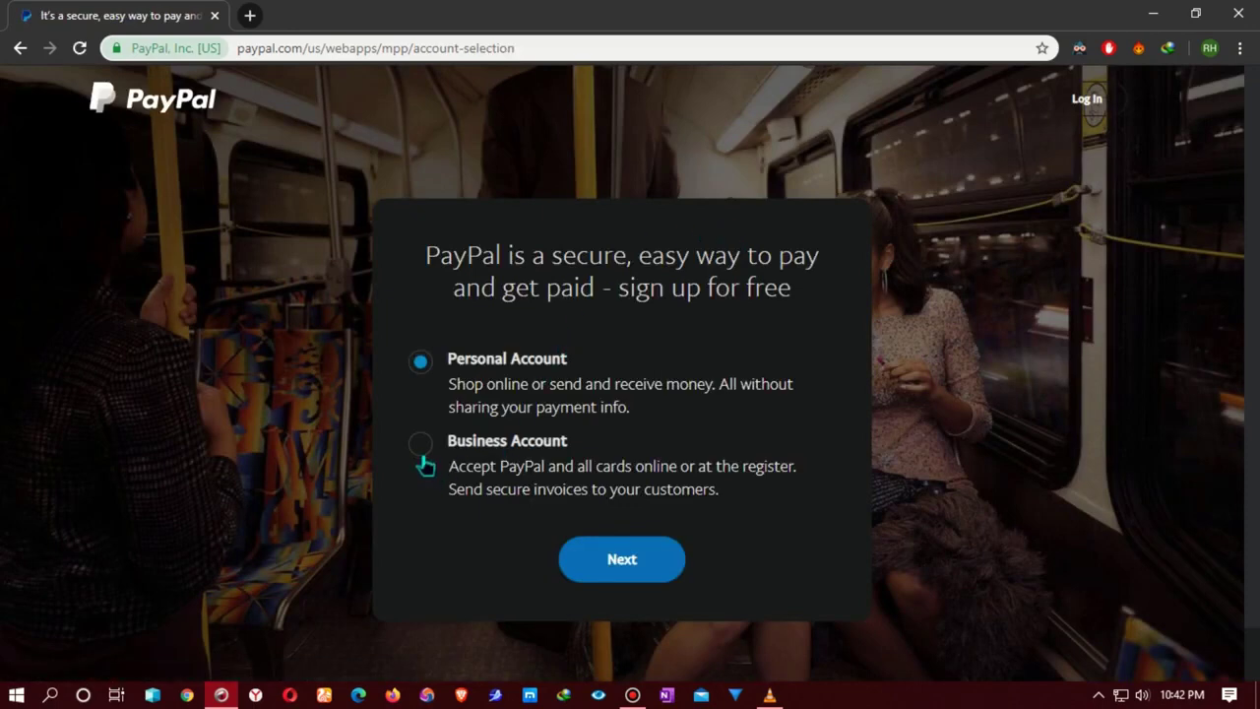
left_click(422, 445)
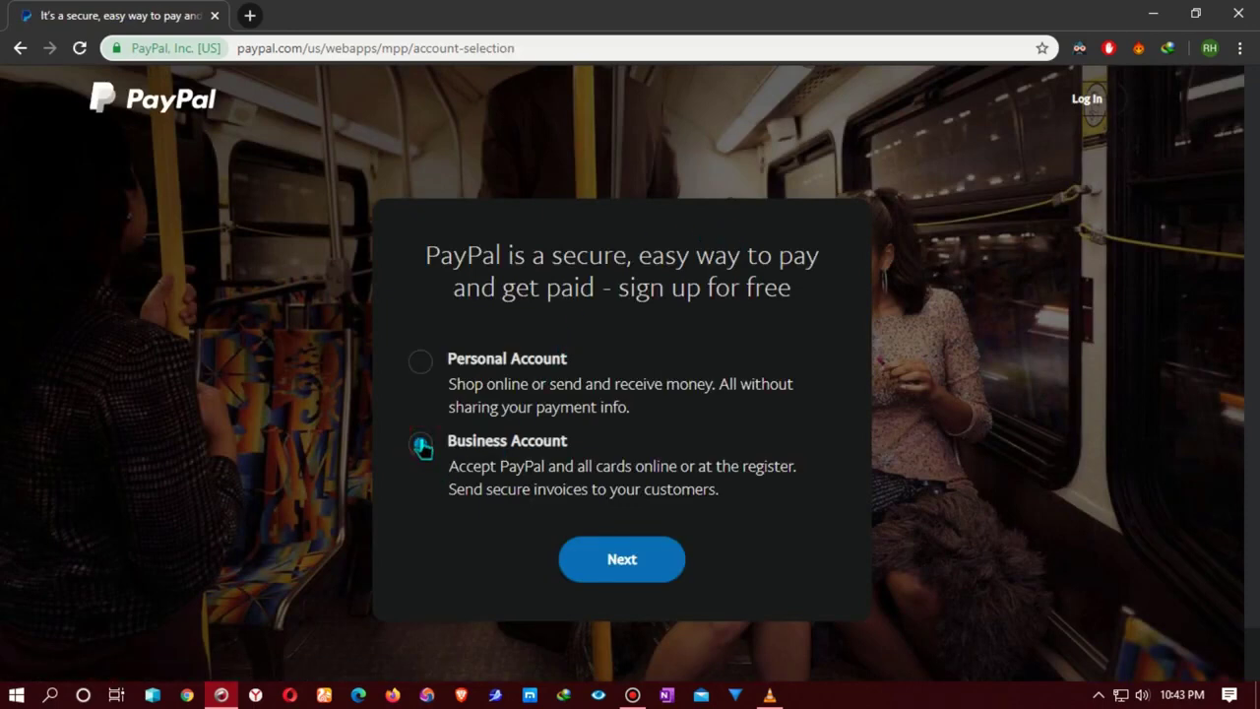
left_click(618, 558)
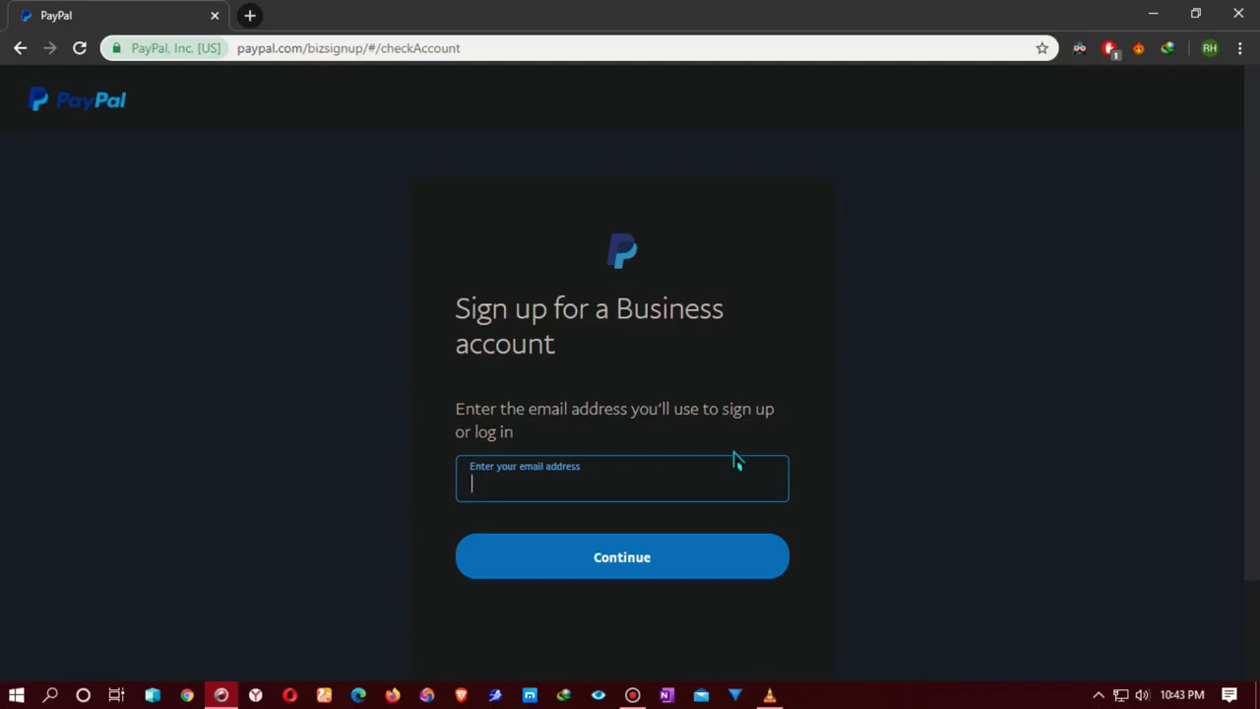
Step: Enter the sign-up email address and continue
left_click(566, 474)
left_click(546, 557)
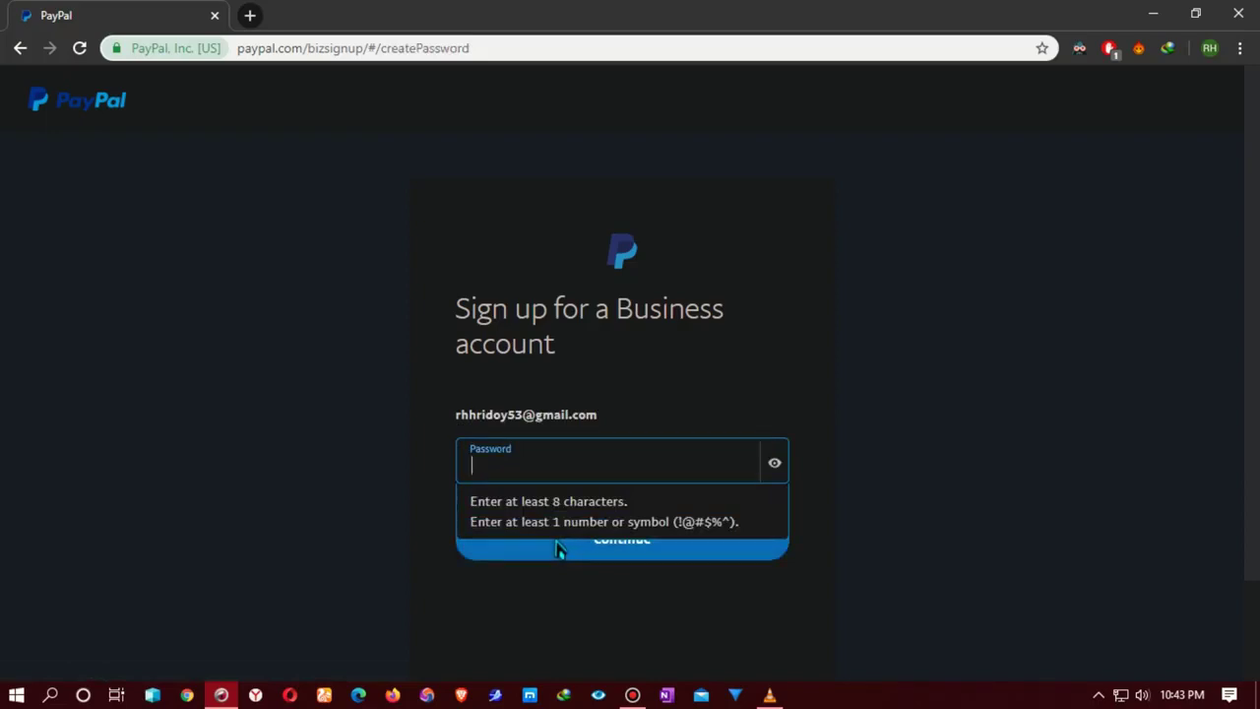
Step: Set the account password, fix it to mixed case after rejection, and submit it
left_click(519, 470)
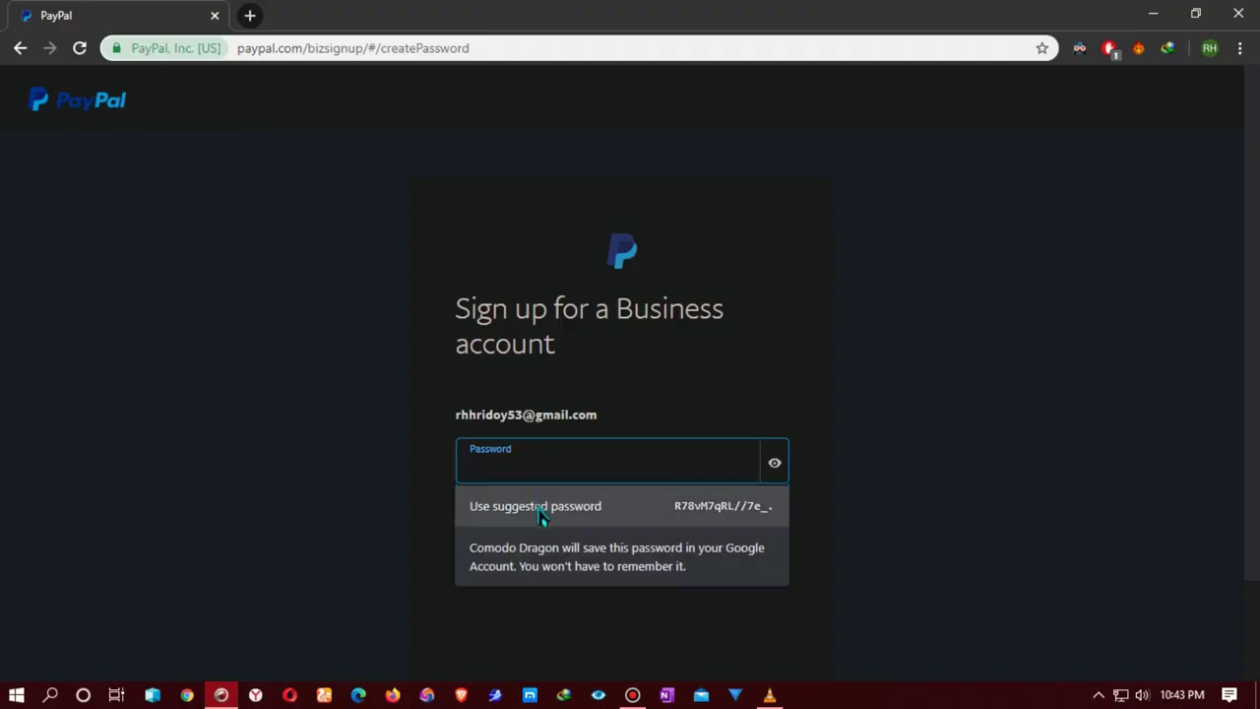
left_click(569, 470)
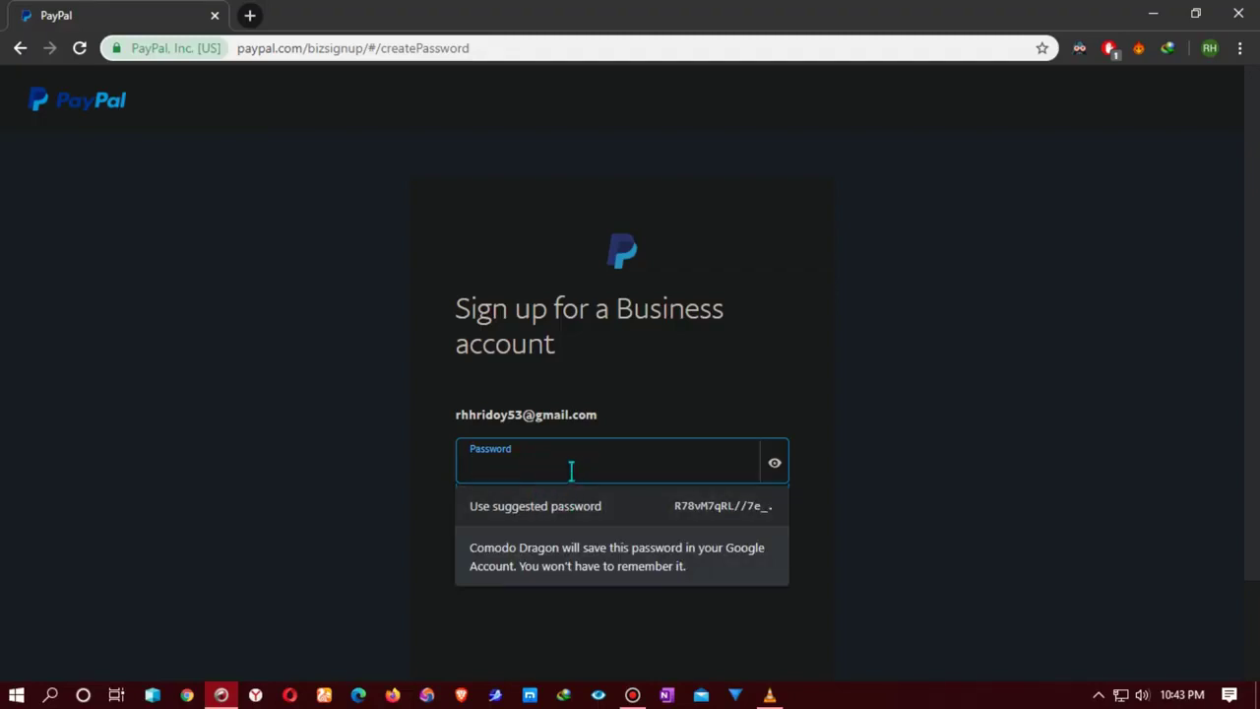
type("••••••")
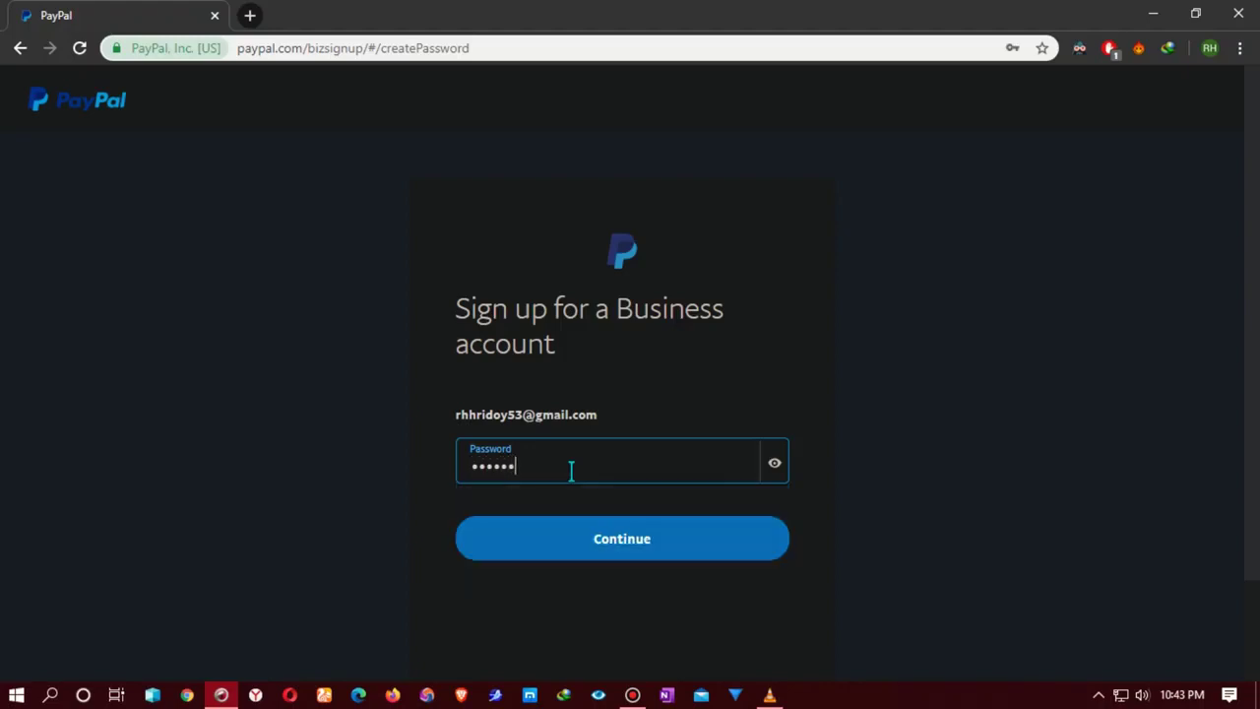
left_click(589, 527)
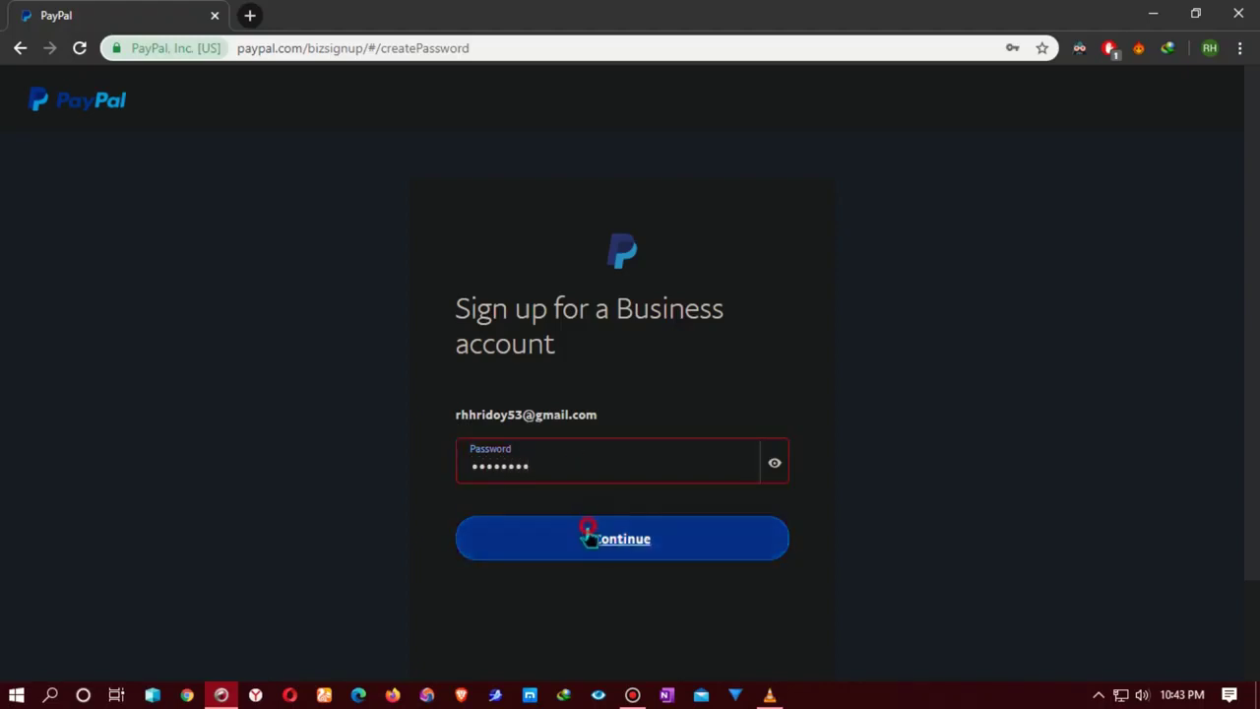
left_click(604, 461)
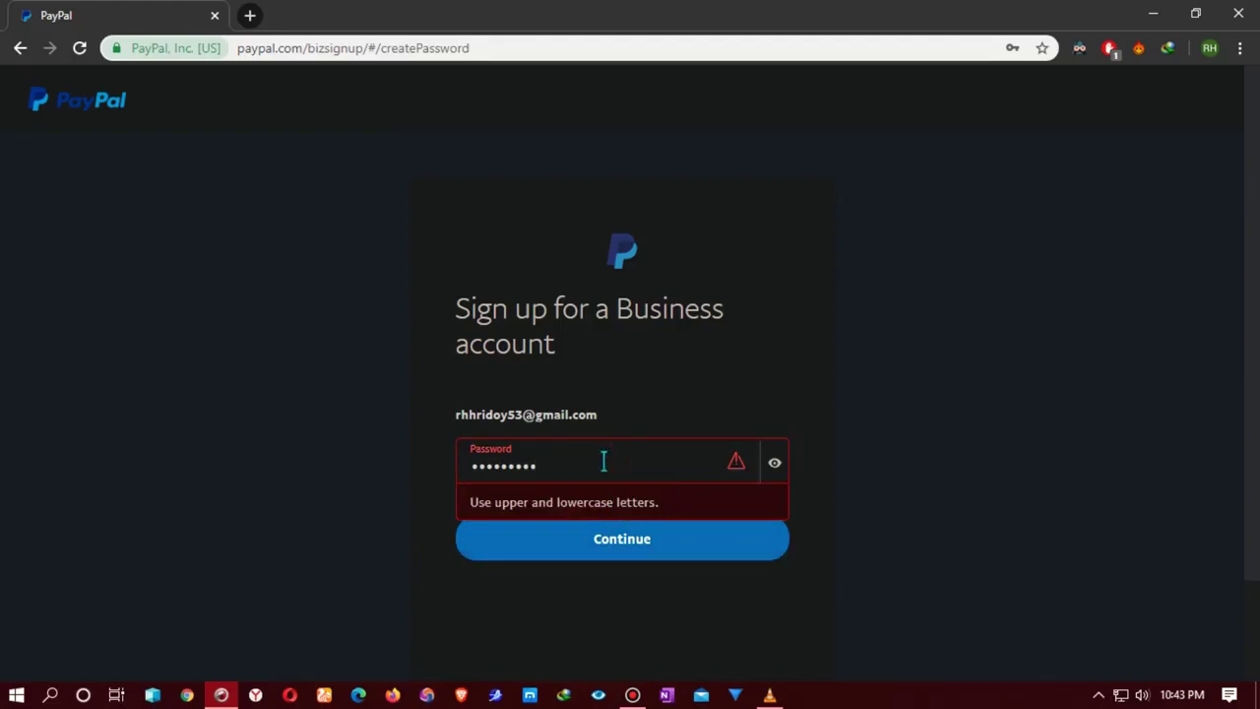
type("•")
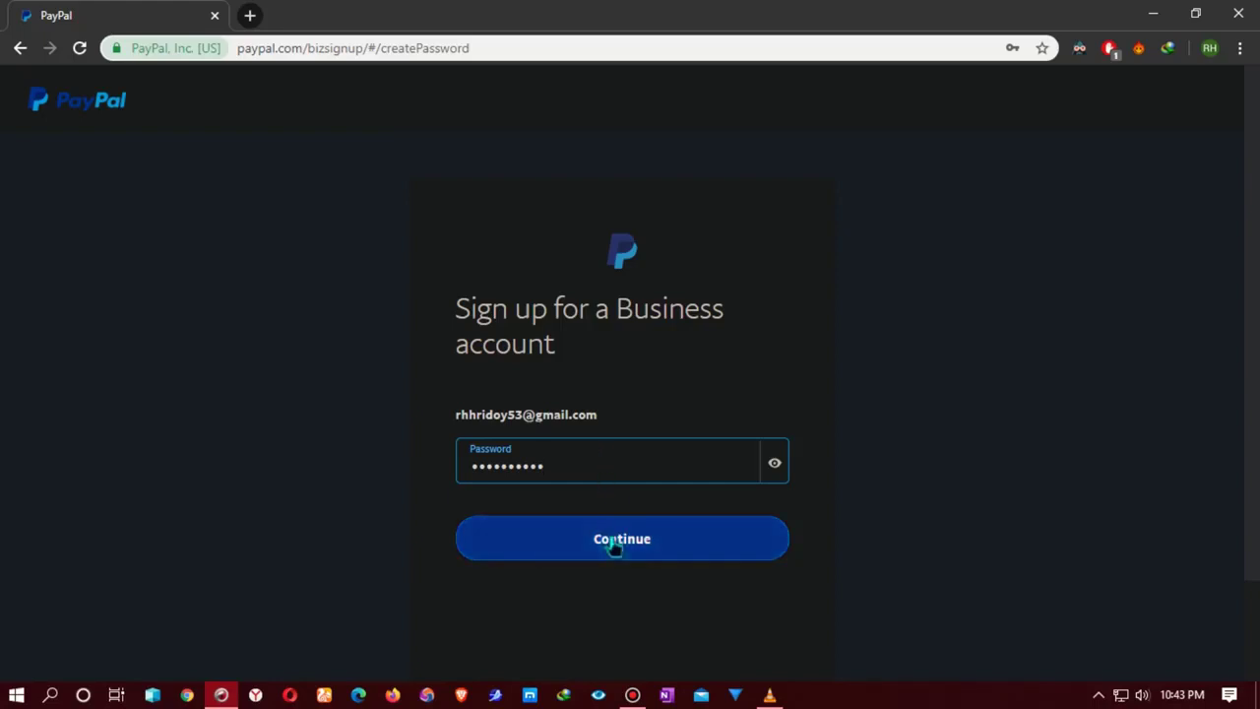
left_click(612, 540)
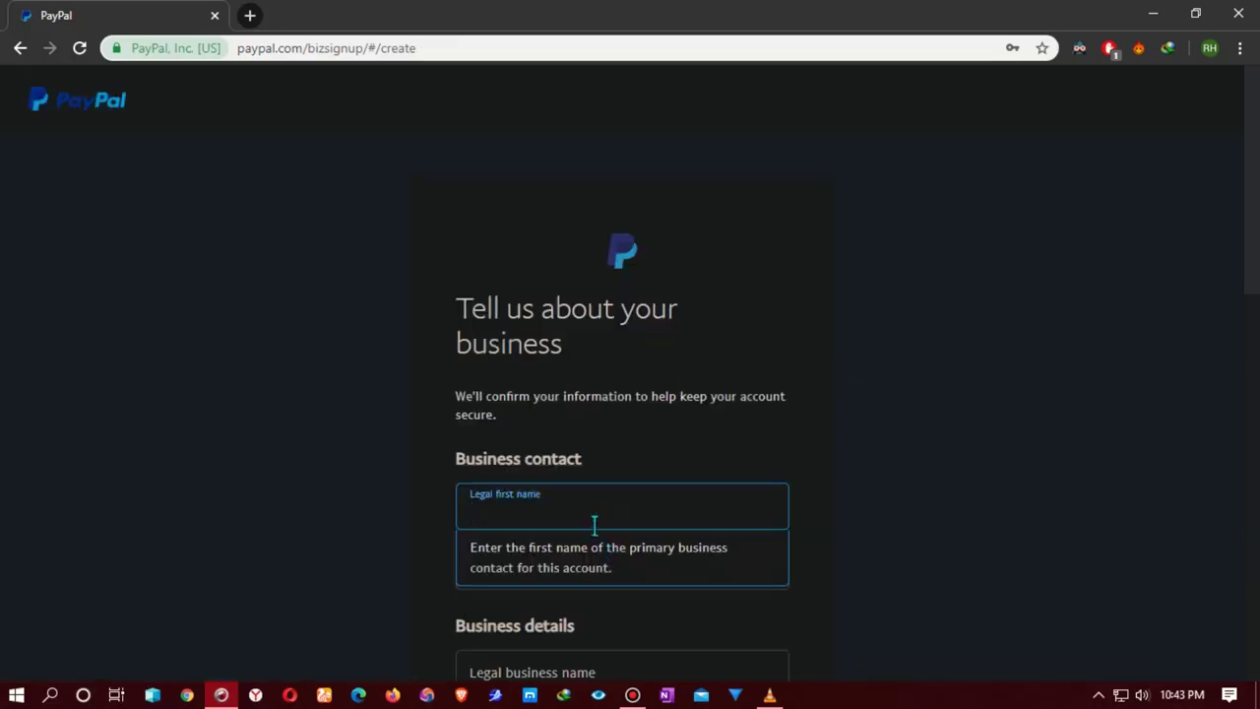
Step: Fill in the legal first and last name, business name 'tehtorace' and the business phone number
scroll(551, 484, "down", 2)
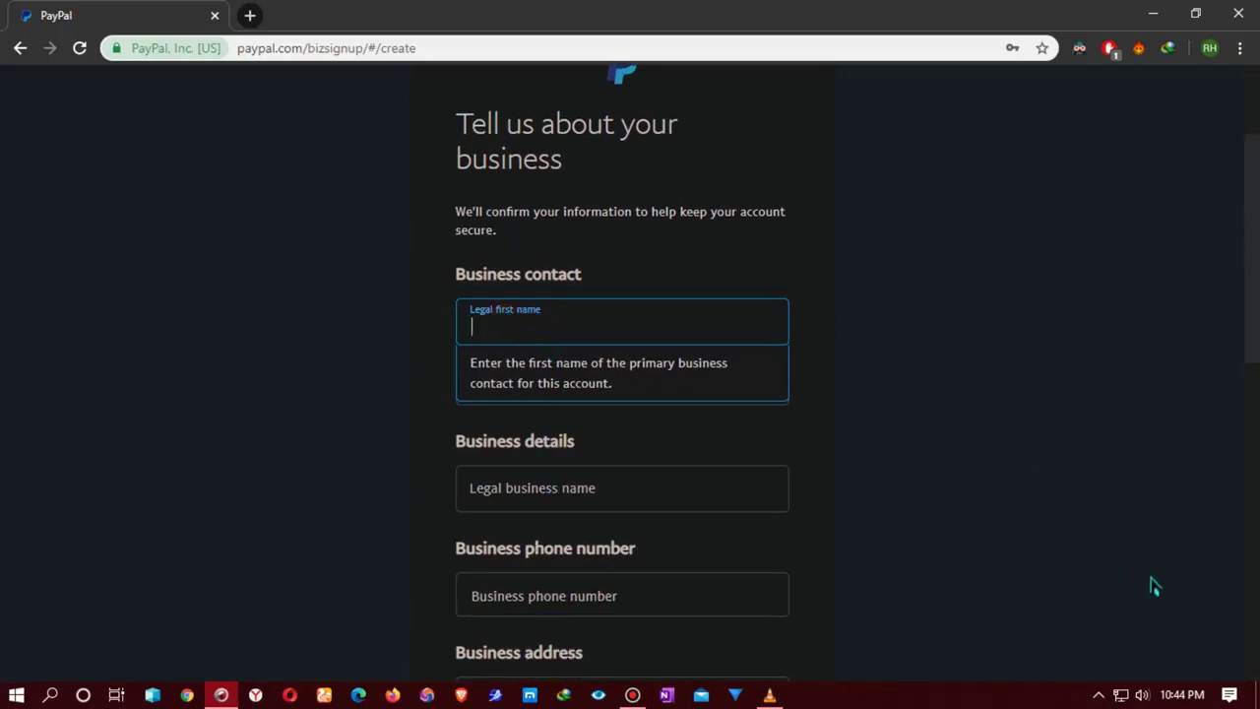
type("RH")
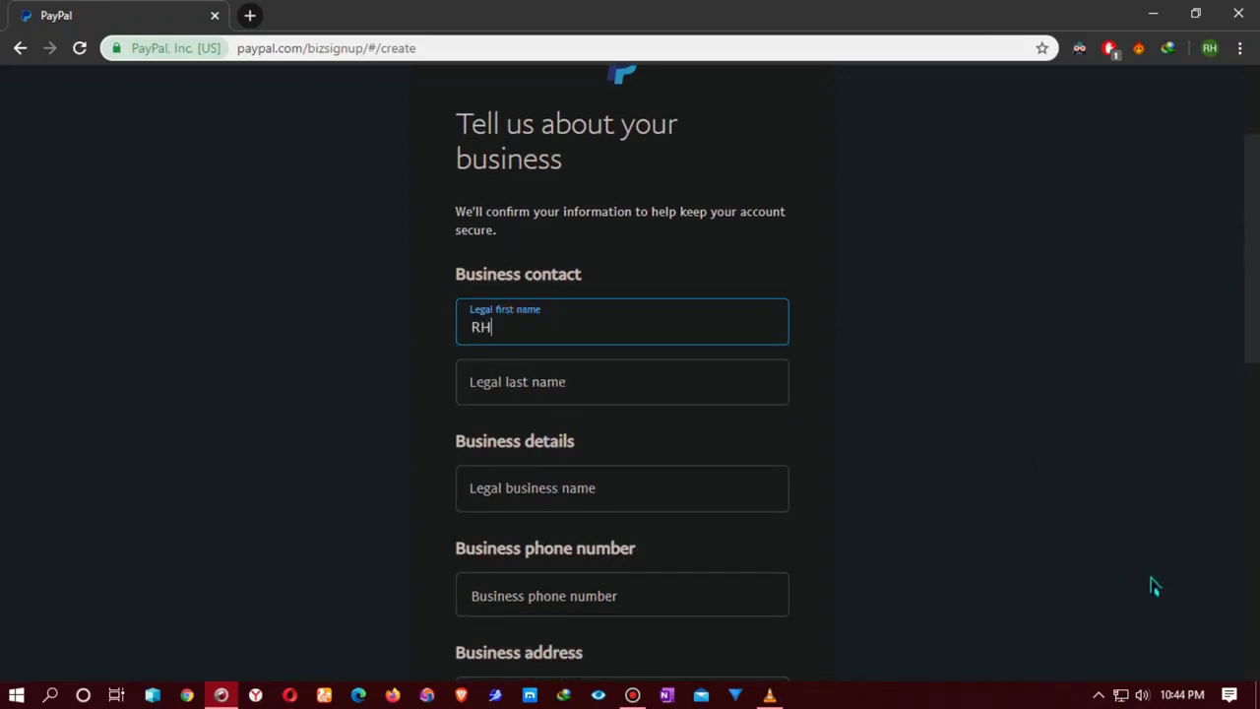
key("Tab")
type("H")
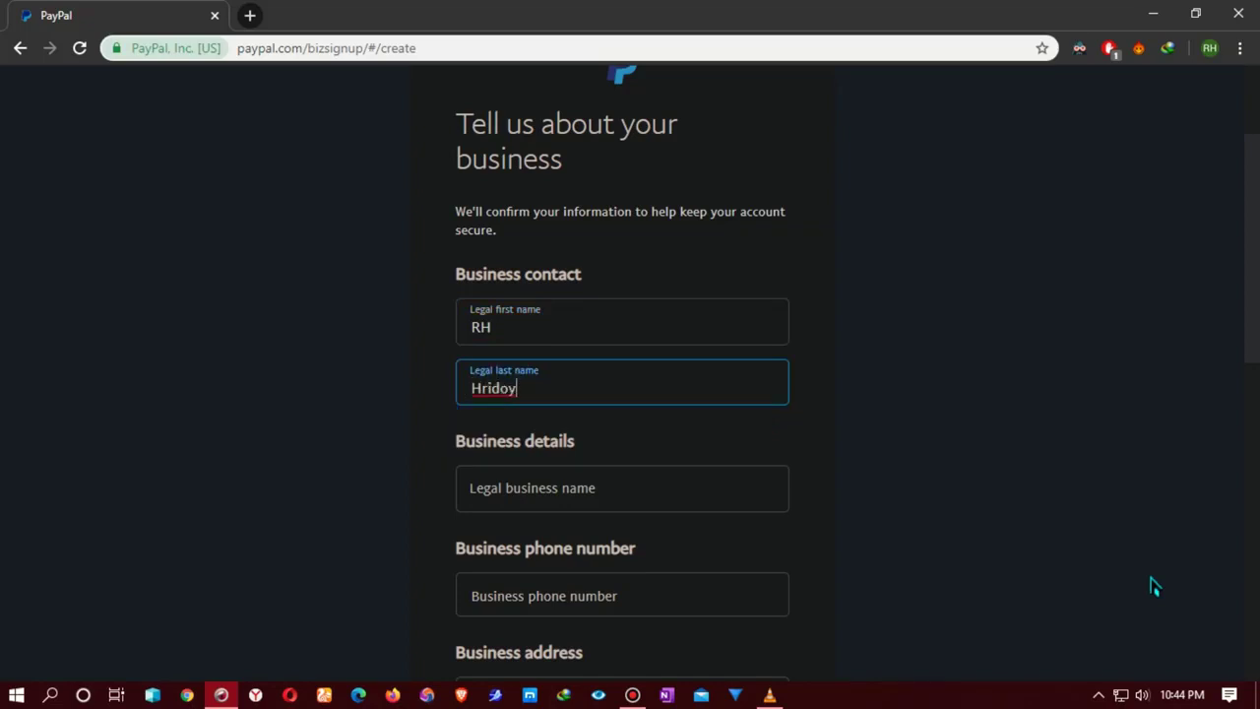
key("Tab")
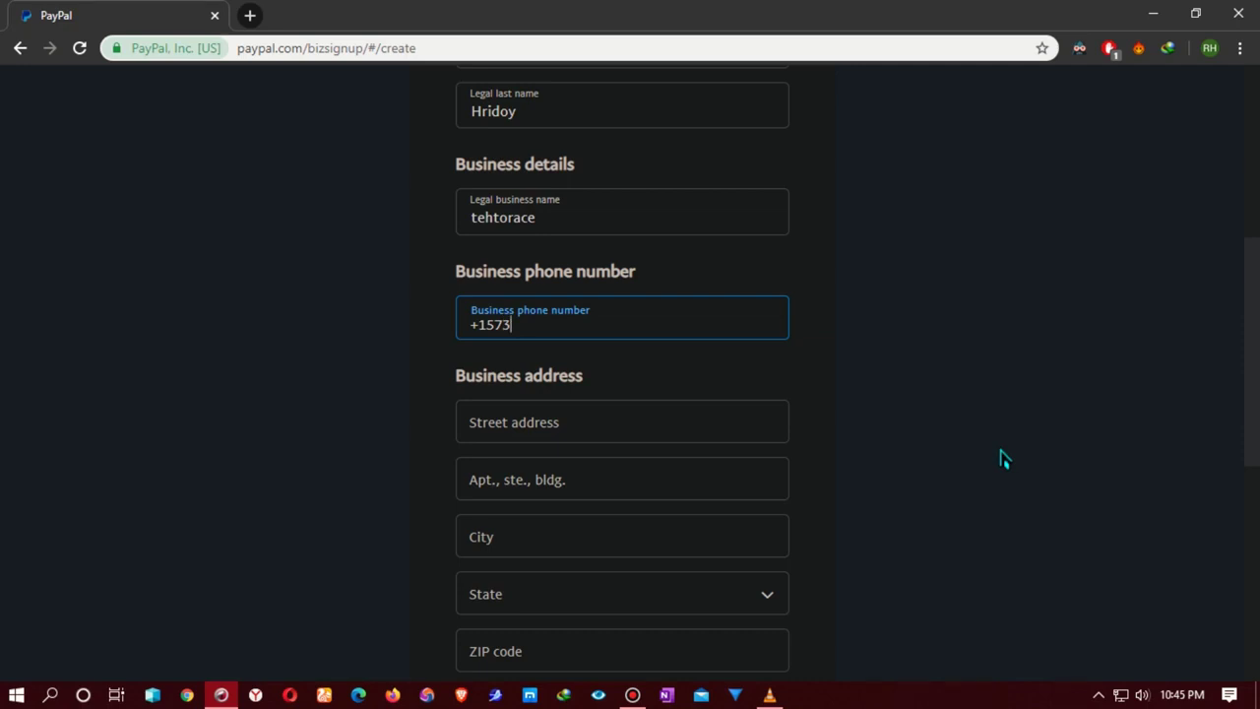
type("444-4429")
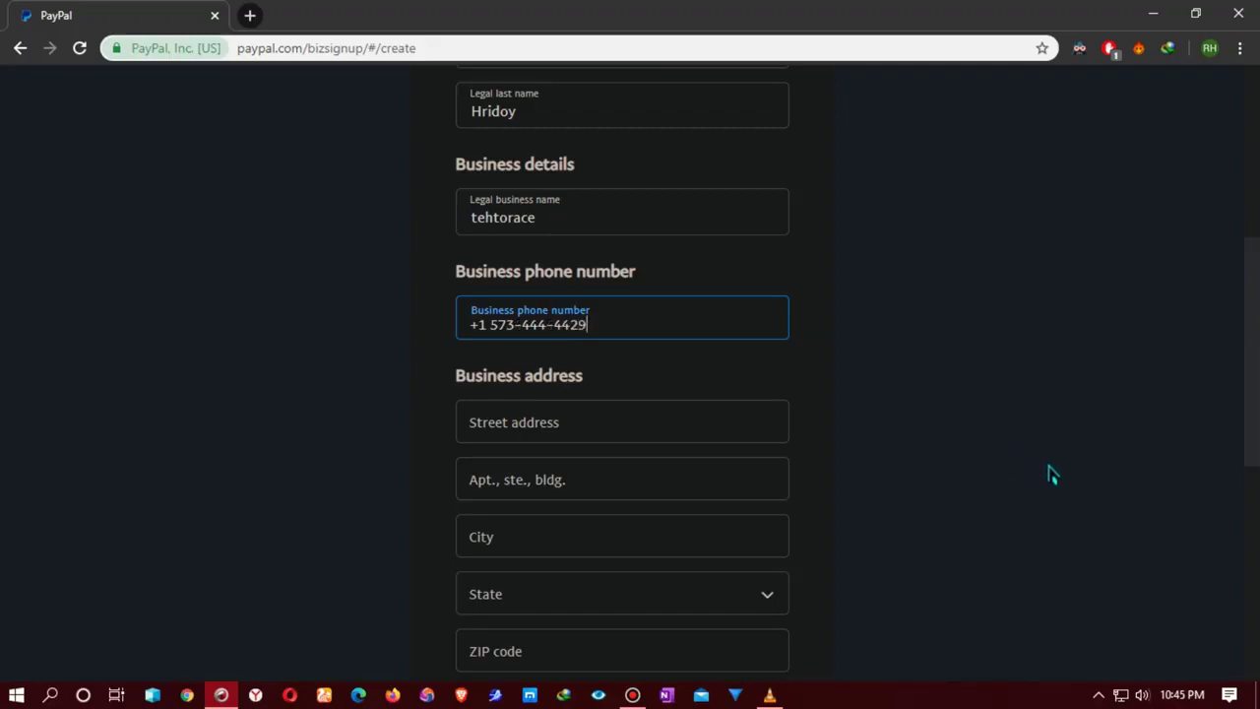
left_click(604, 430)
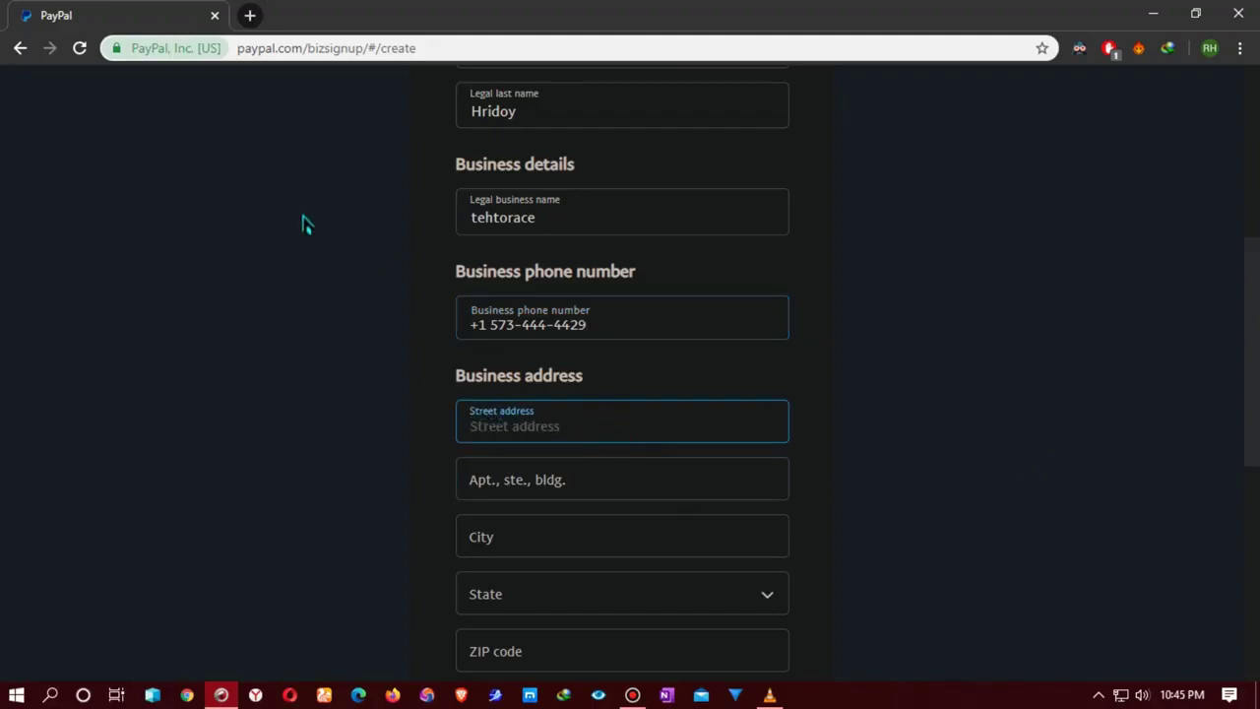
left_click(250, 15)
Step: Search Google for 'new york fake address' and open the New York address generator result
left_click(317, 44)
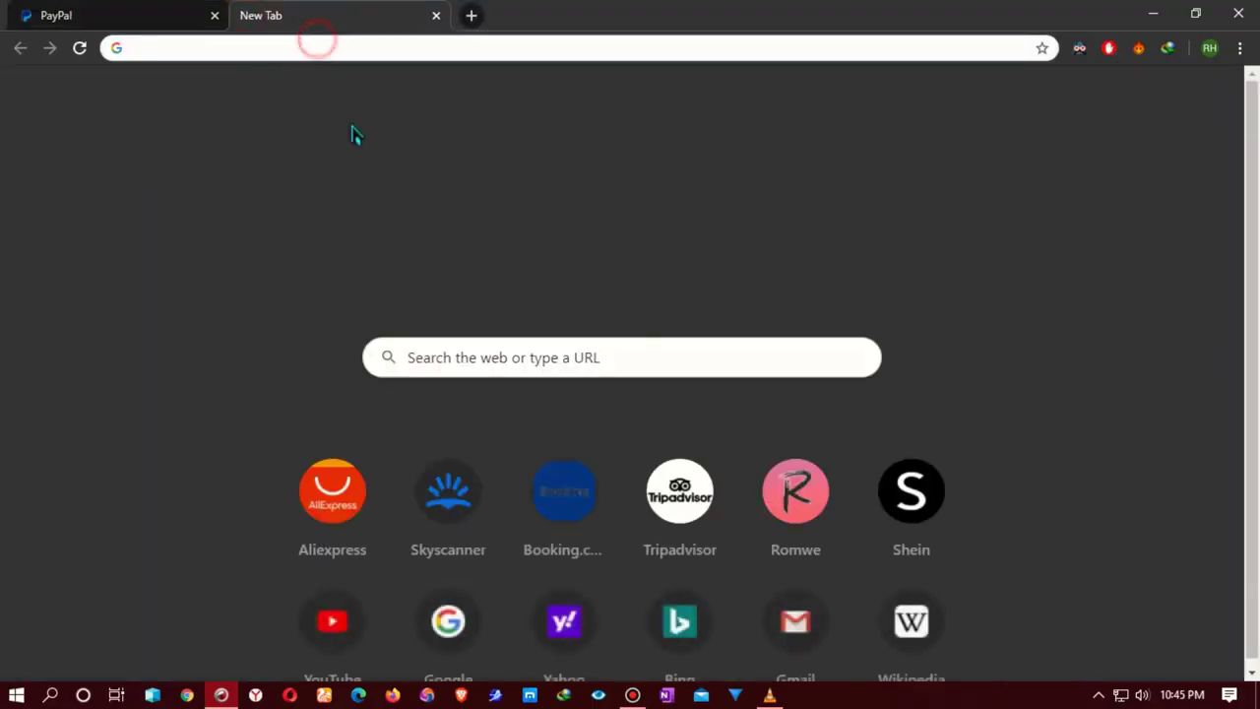
left_click(446, 615)
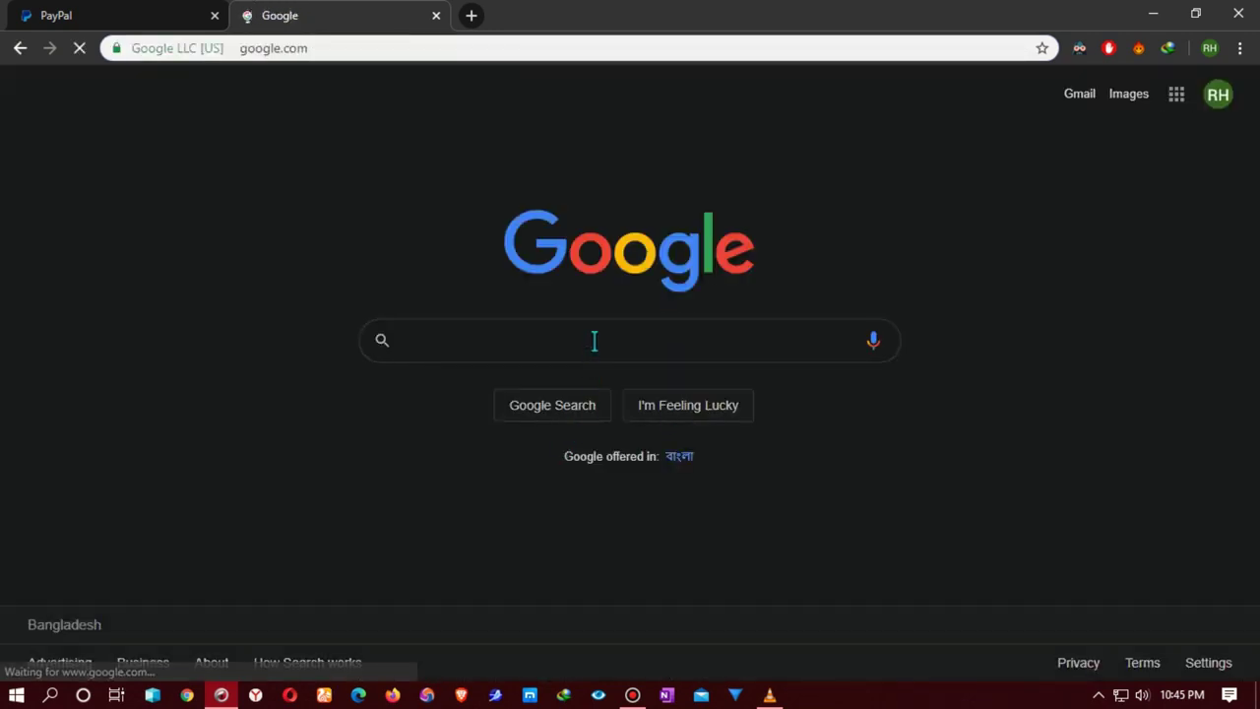
left_click(595, 341)
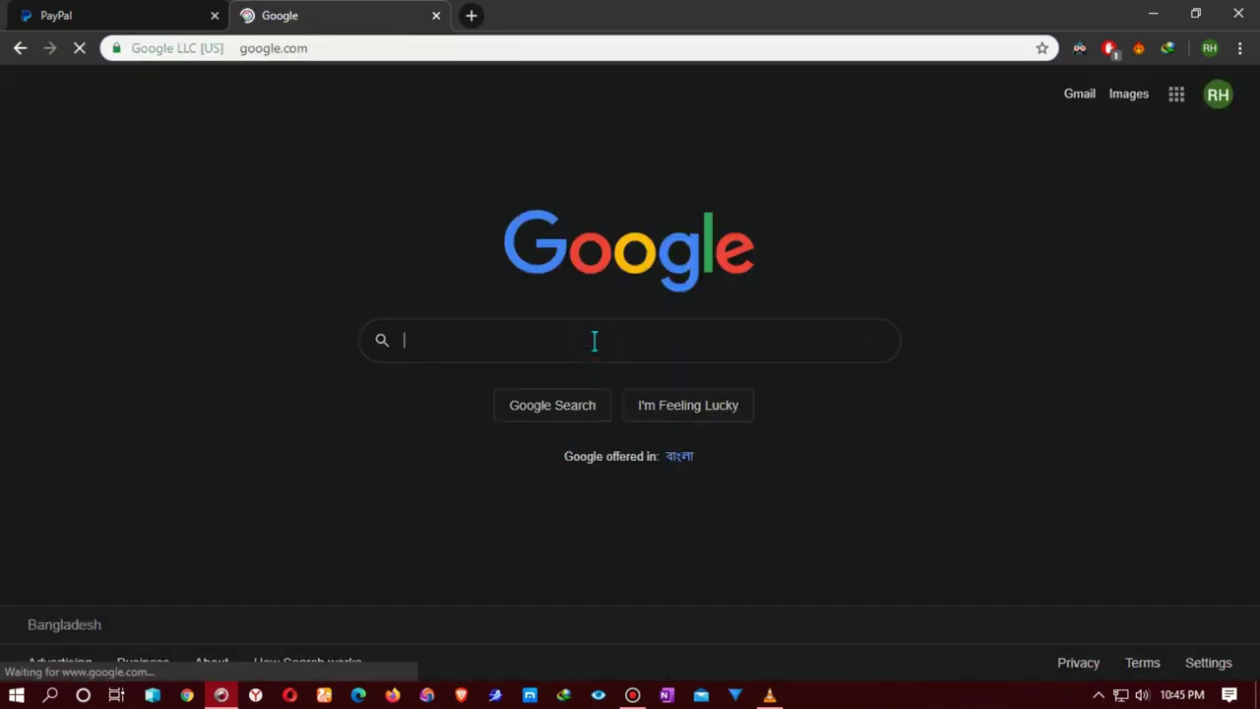
type("new to")
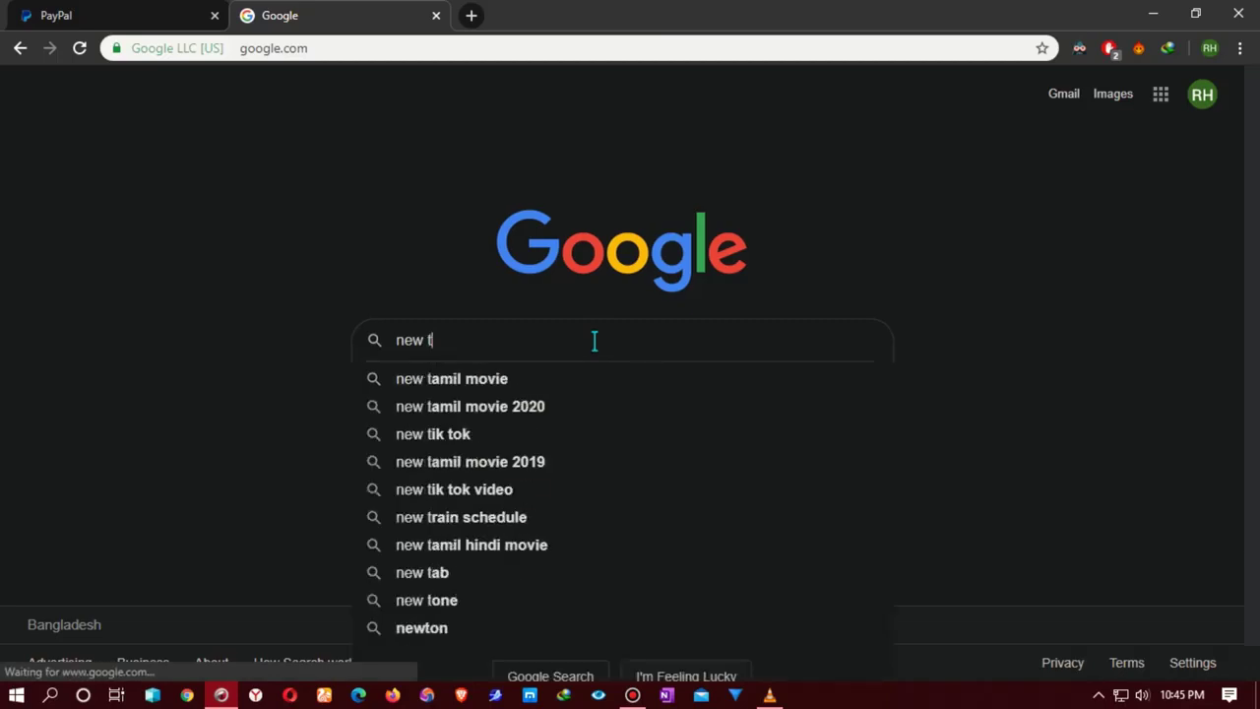
key("BackSpace")
key("BackSpace")
type("york")
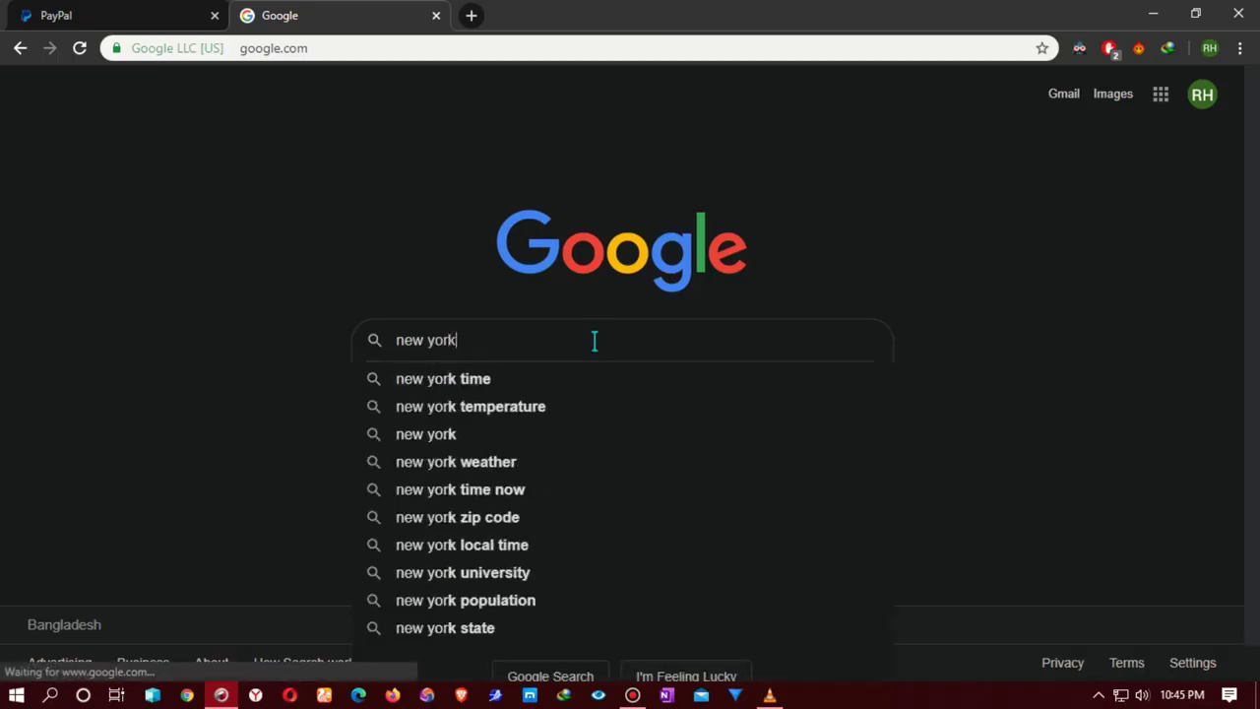
type(" fake")
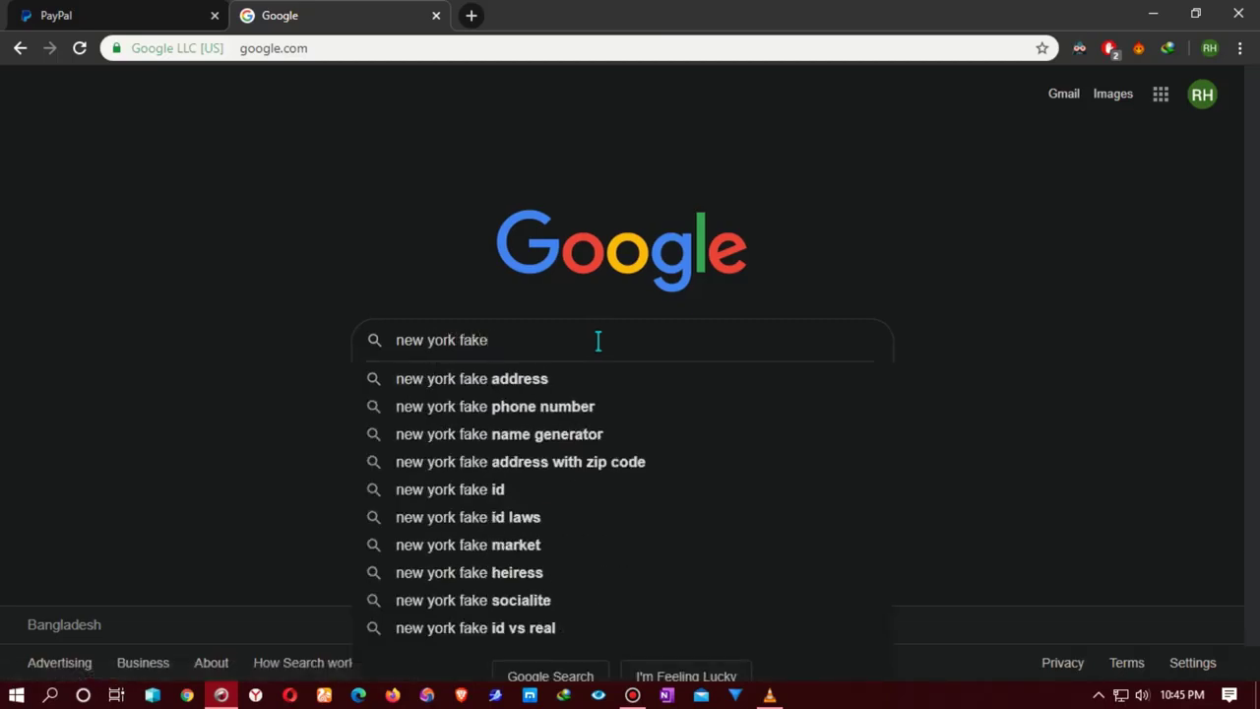
left_click(527, 379)
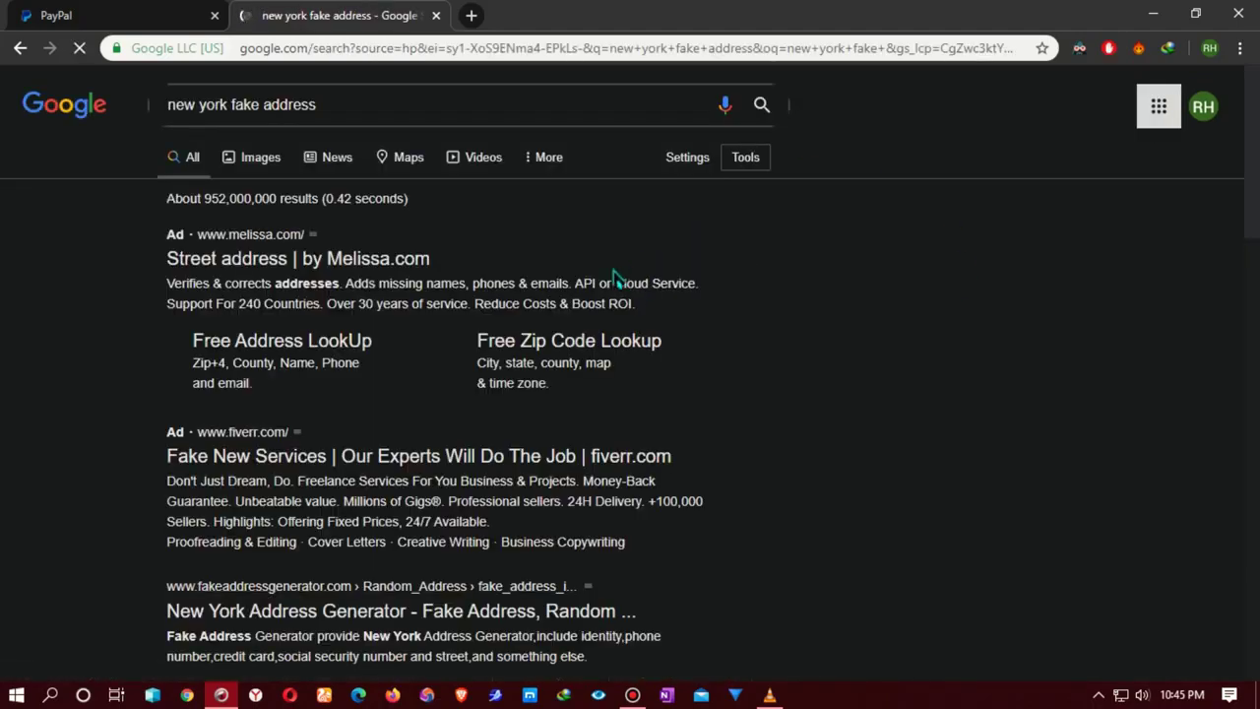
left_click(259, 267)
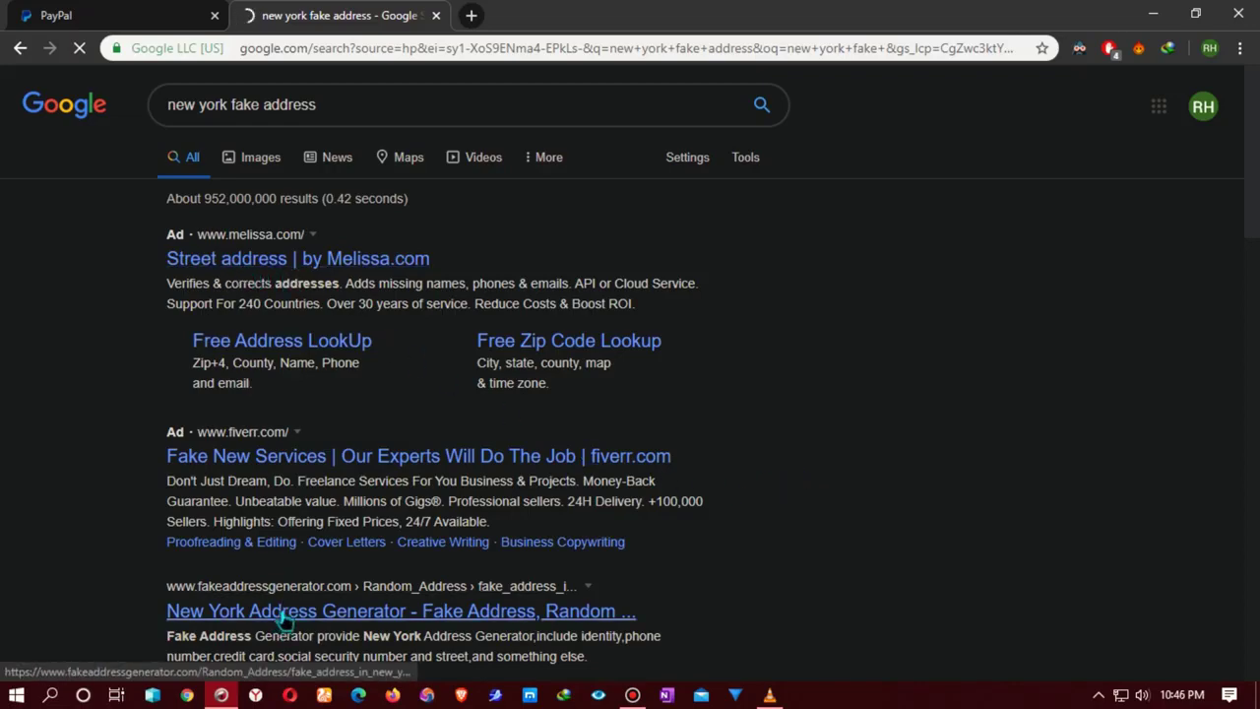
scroll(631, 394, "down", 2)
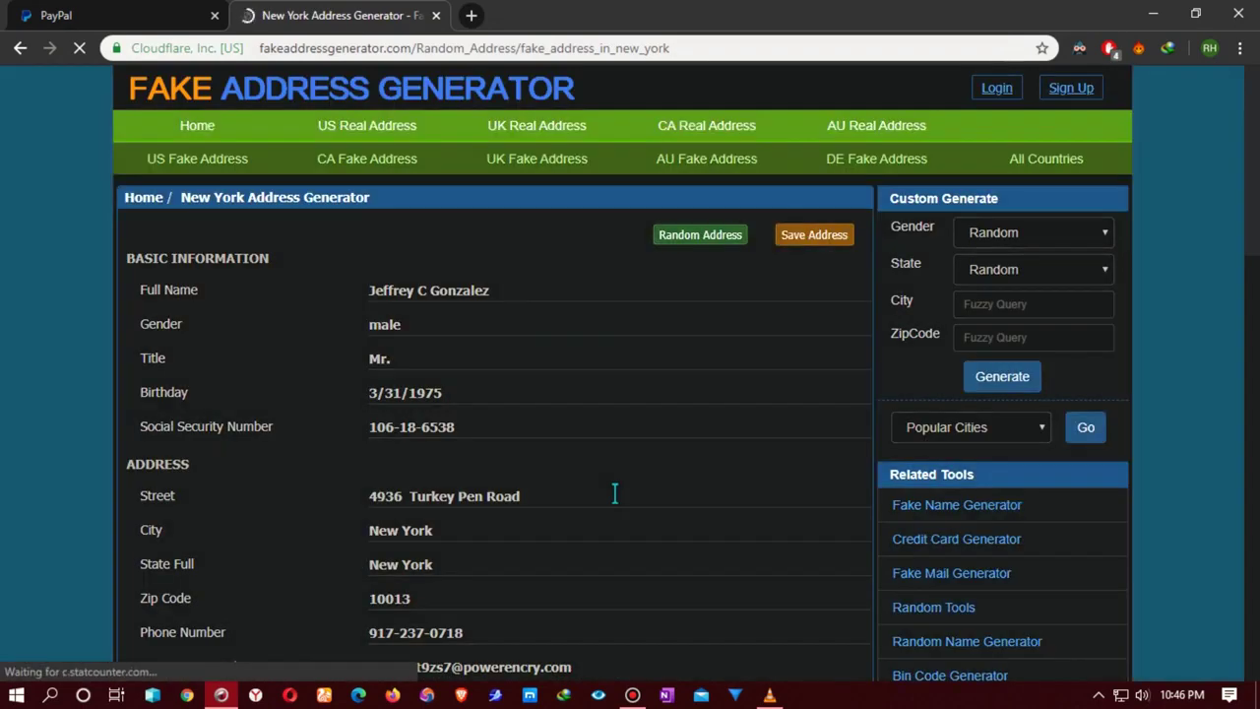
Step: Select and copy the generated street address, then return to the PayPal form
scroll(615, 492, "down", 1)
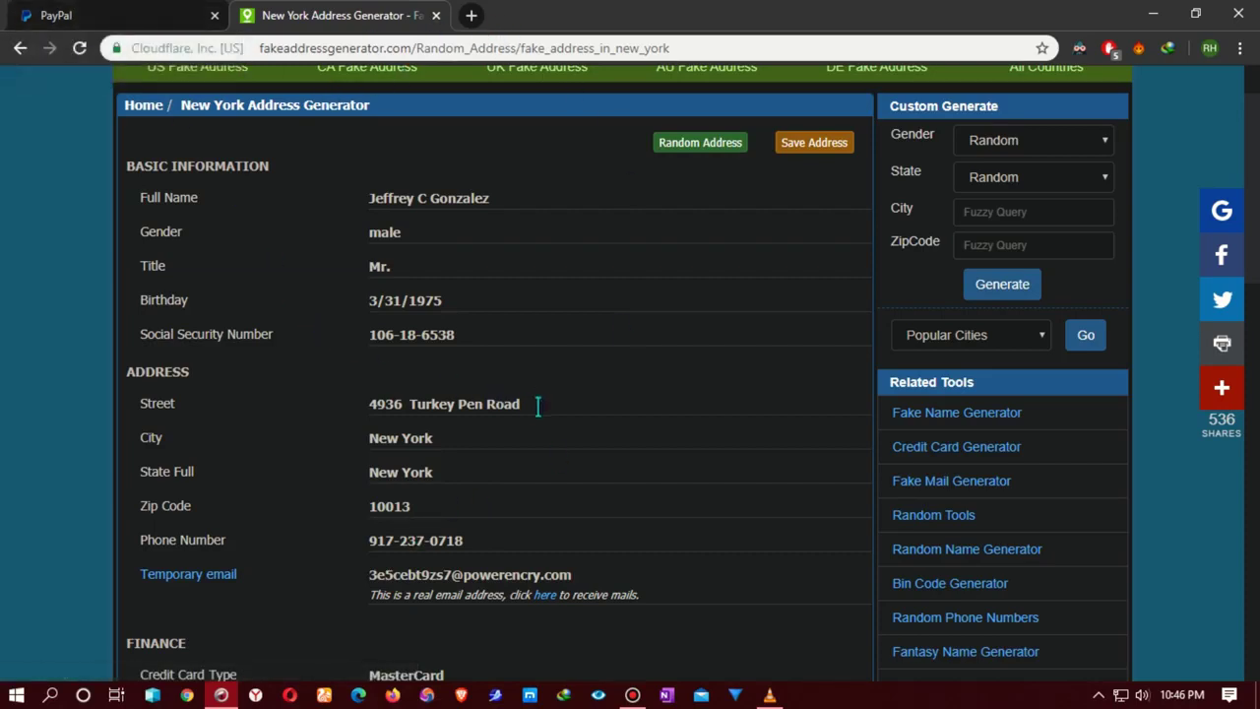
left_click_drag(537, 405, 335, 414)
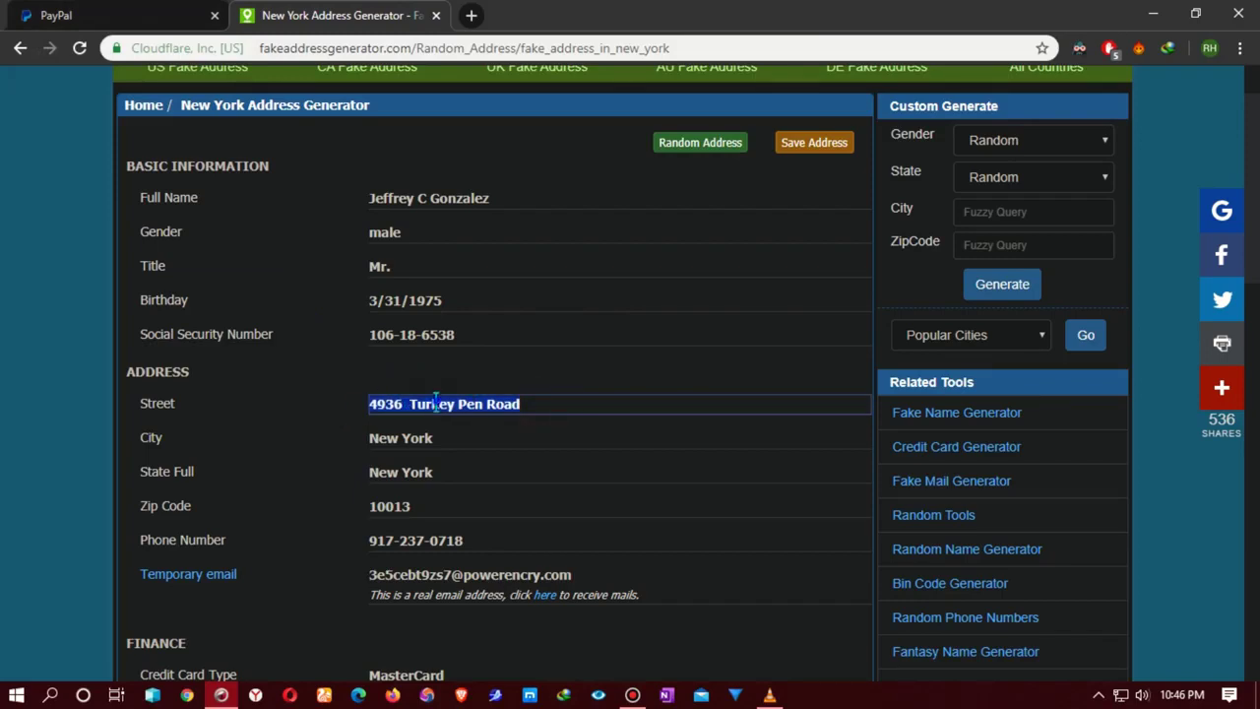
right_click(435, 399)
left_click(475, 133)
left_click(134, 15)
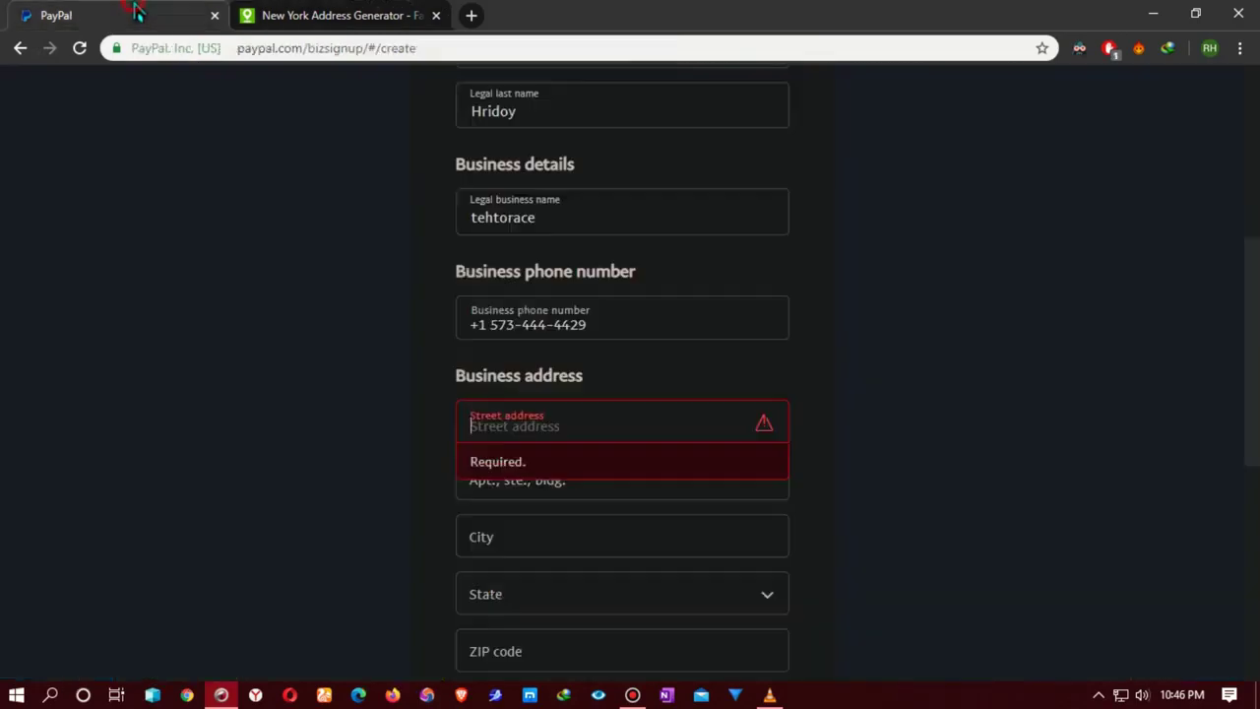
Step: Paste the copied street into the Street address field
right_click(545, 421)
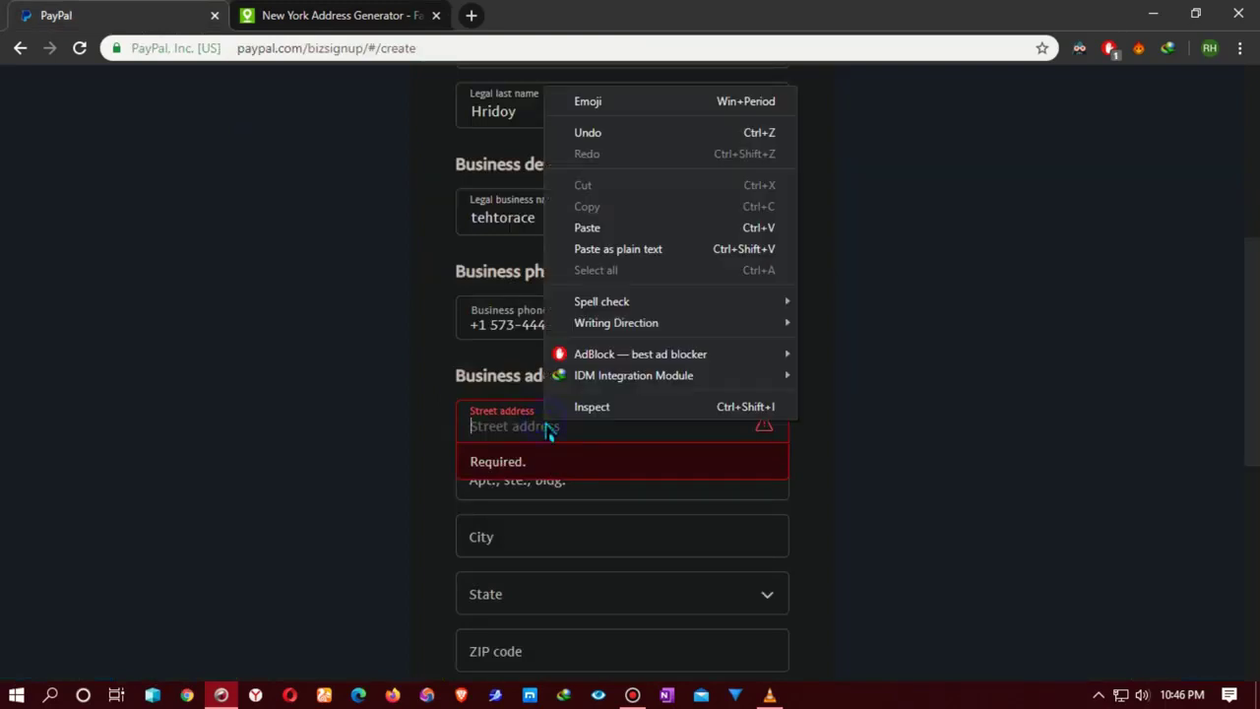
left_click(583, 226)
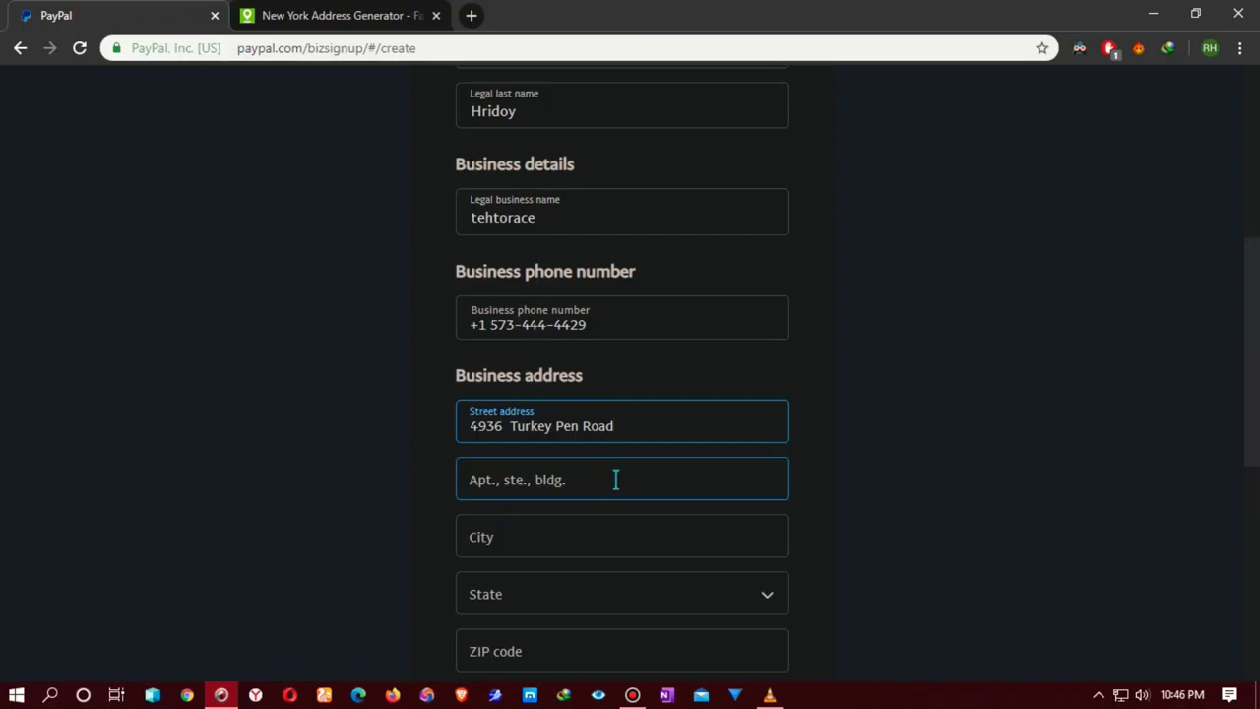
scroll(620, 480, "down", 1)
Step: Copy 'New York' from the generator page and paste it into the City field
left_click(517, 443)
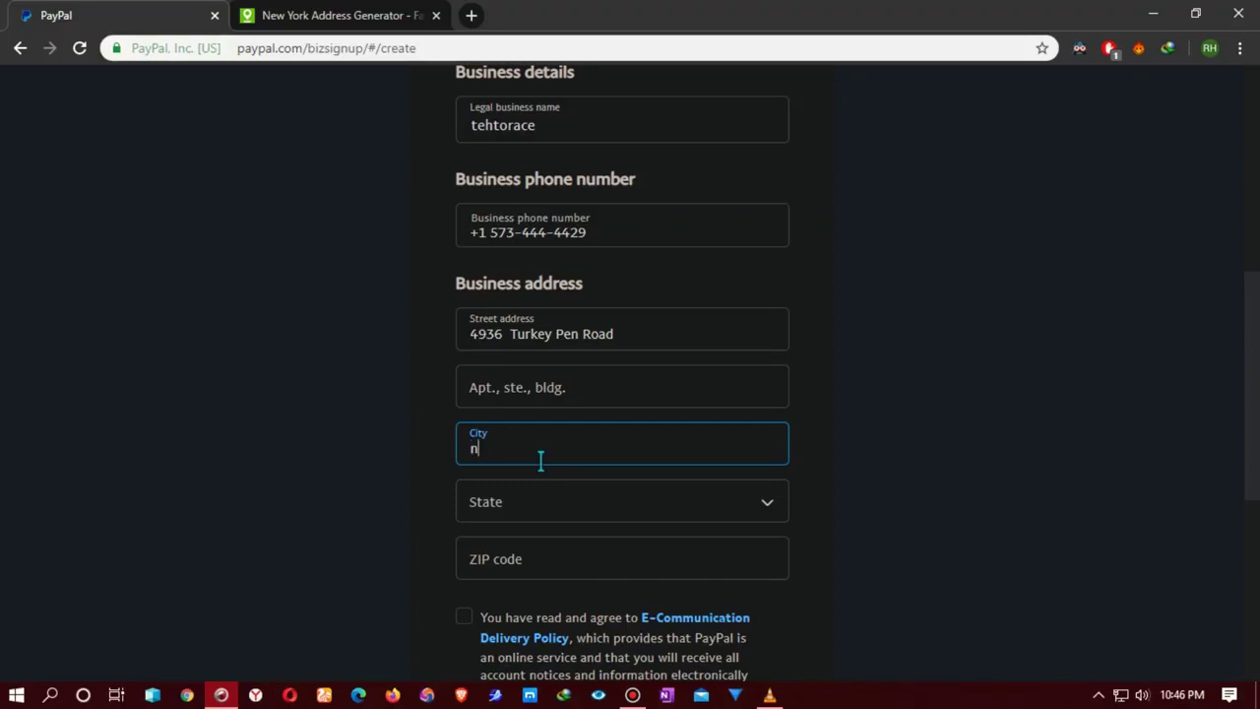
left_click(319, 21)
left_click(484, 464)
right_click(397, 471)
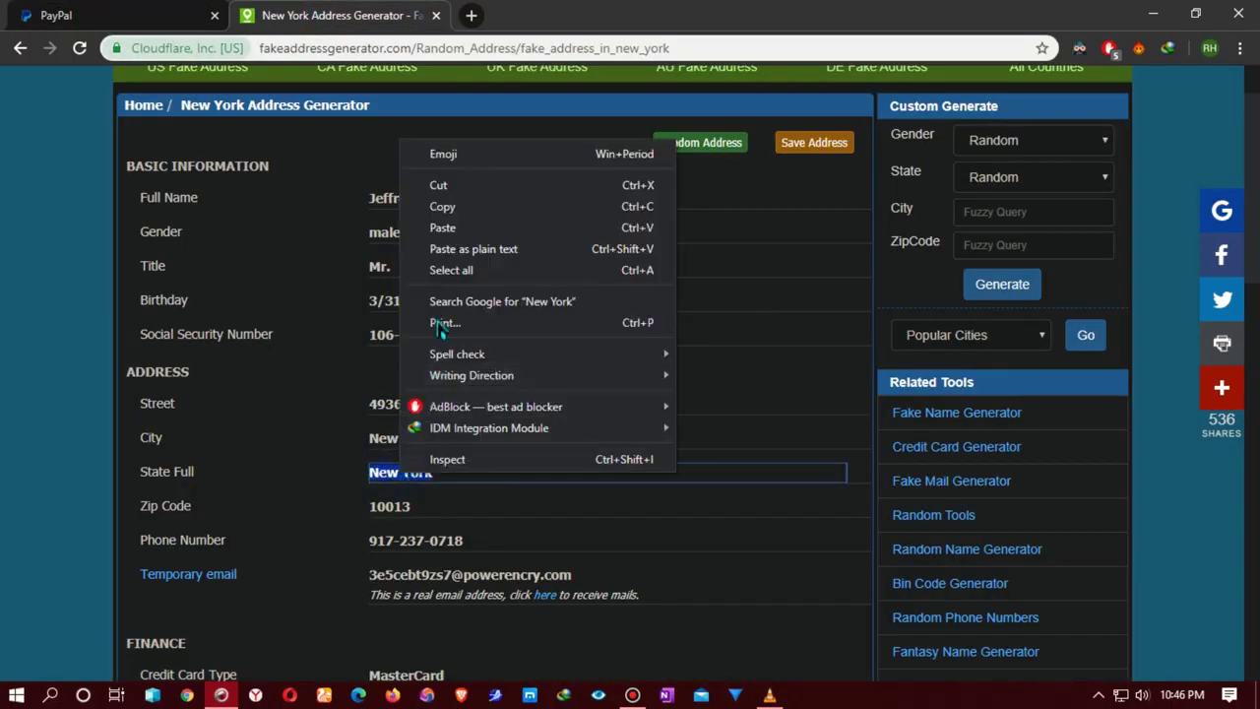
left_click(440, 205)
left_click(108, 15)
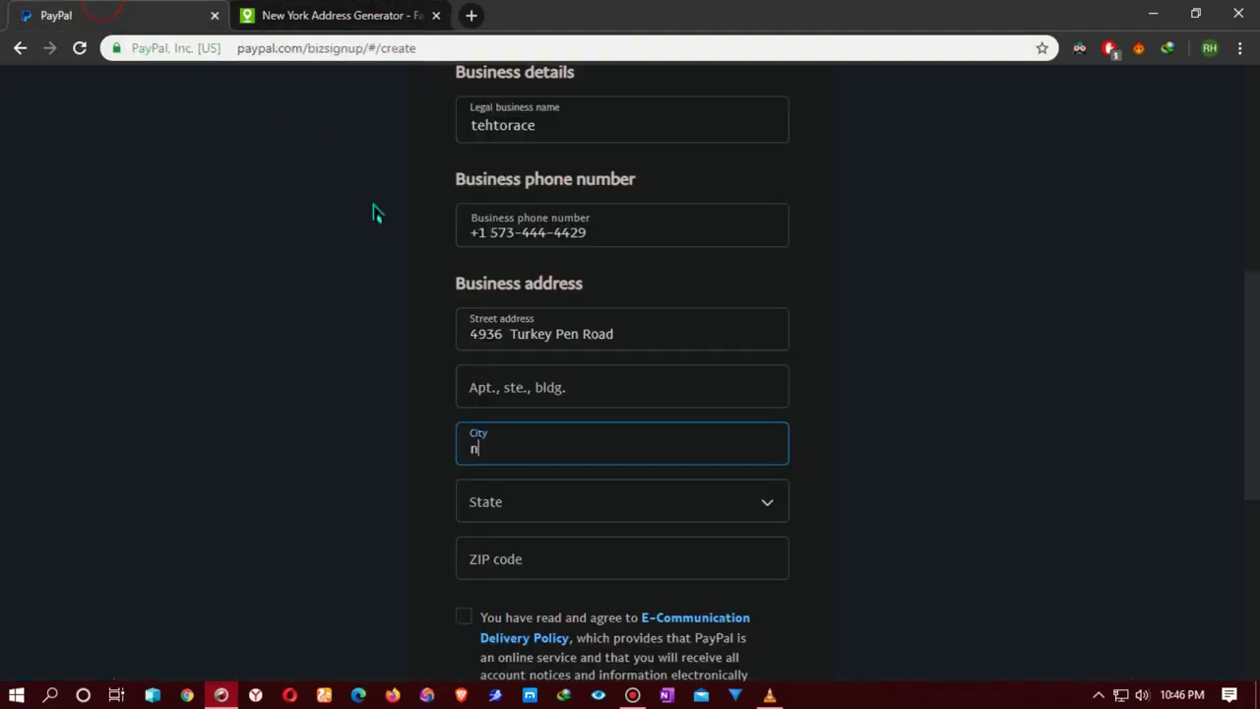
double_click(518, 449)
right_click(502, 465)
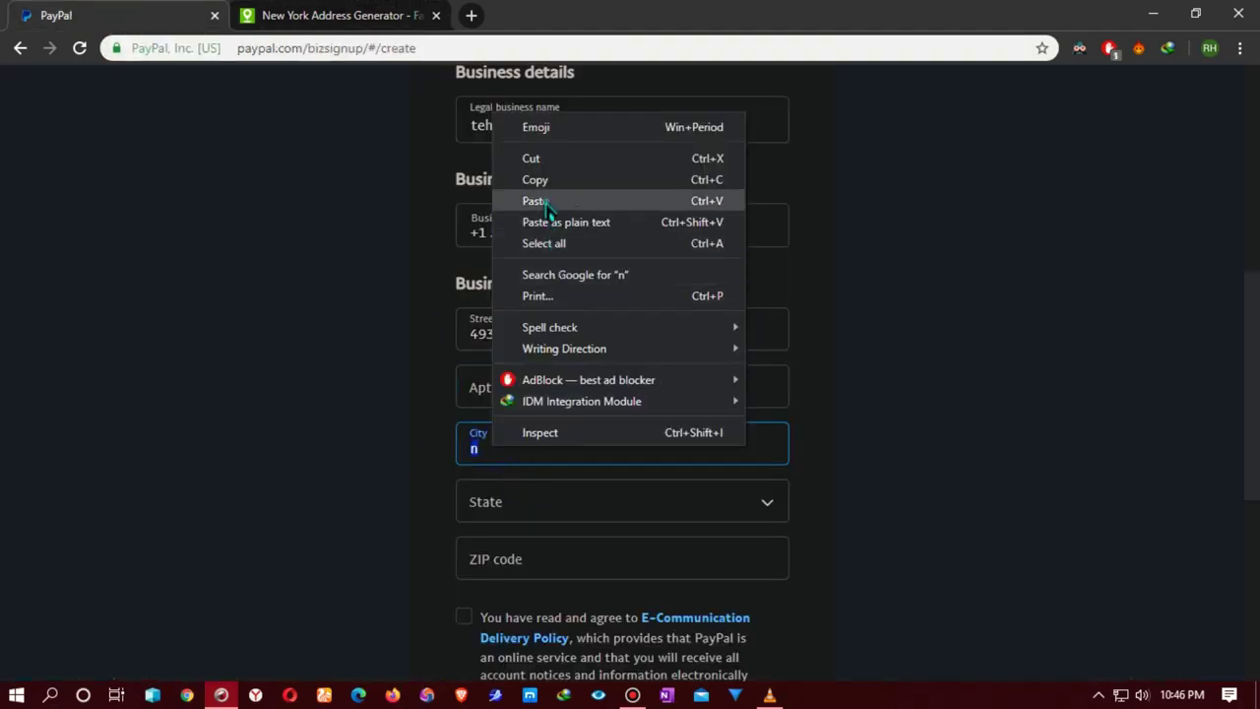
left_click(540, 200)
Step: Choose New York from the State dropdown
left_click(532, 514)
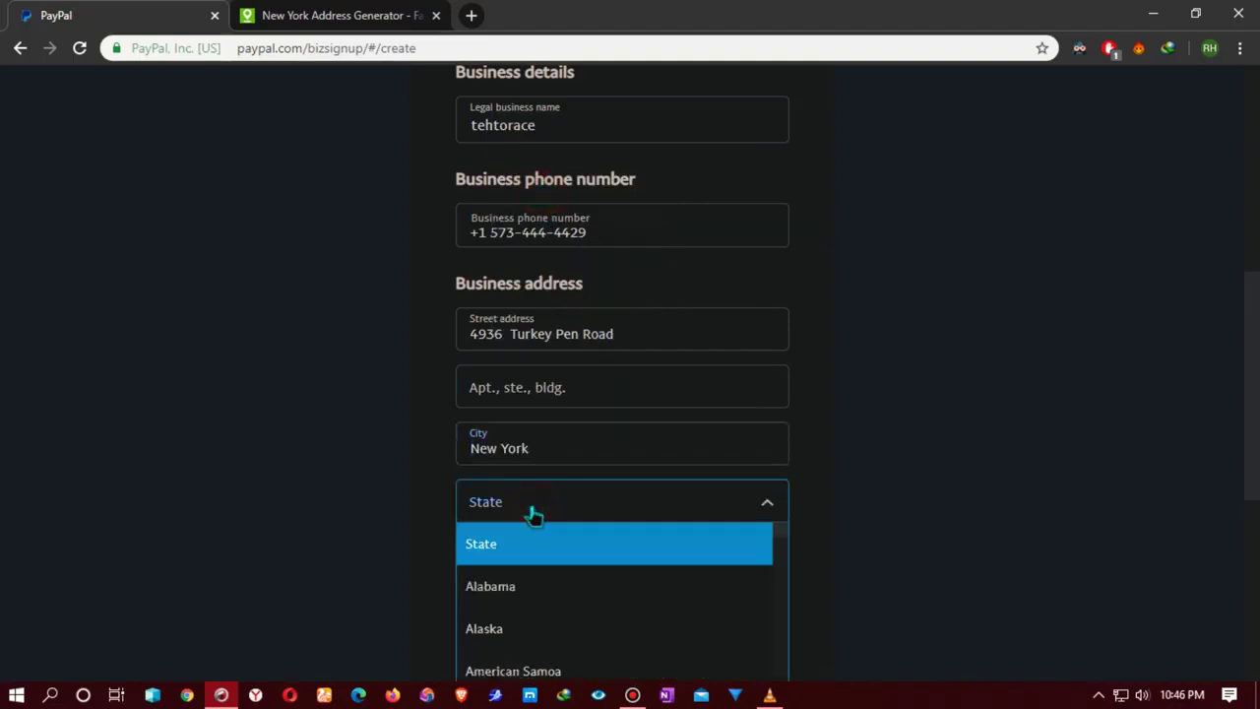
scroll(536, 571, "down", 3)
scroll(542, 606, "down", 10)
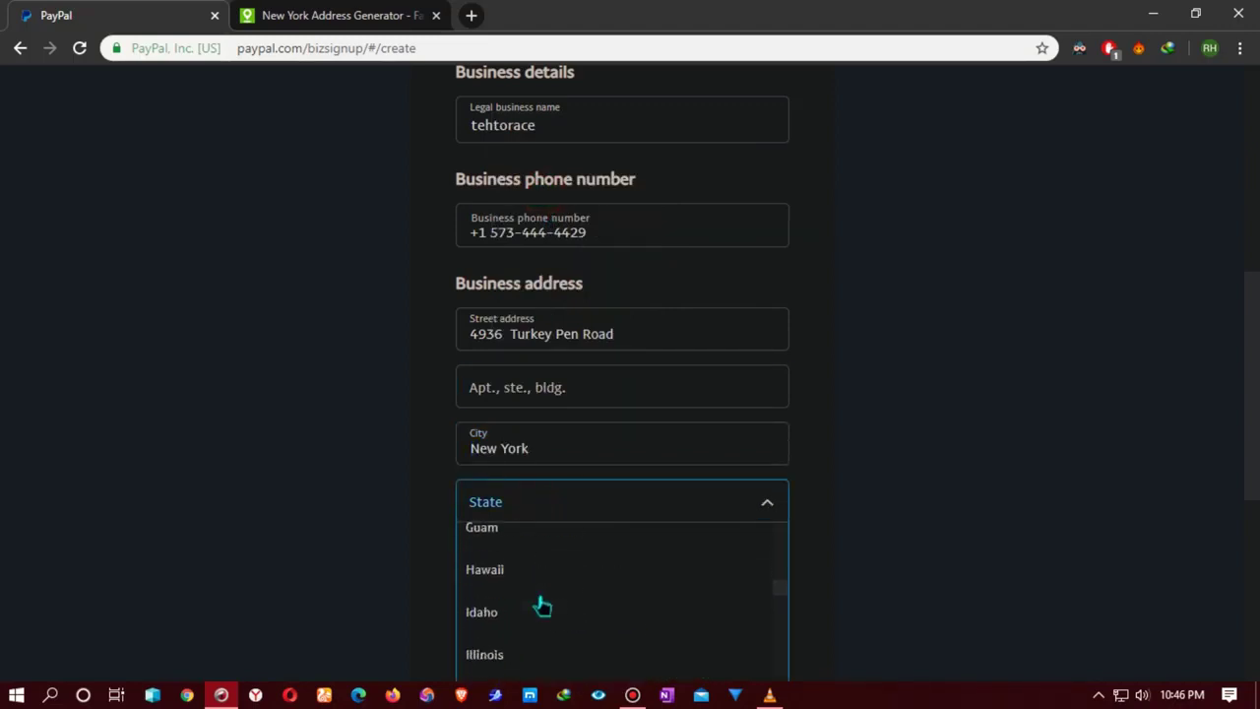
scroll(543, 607, "down", 5)
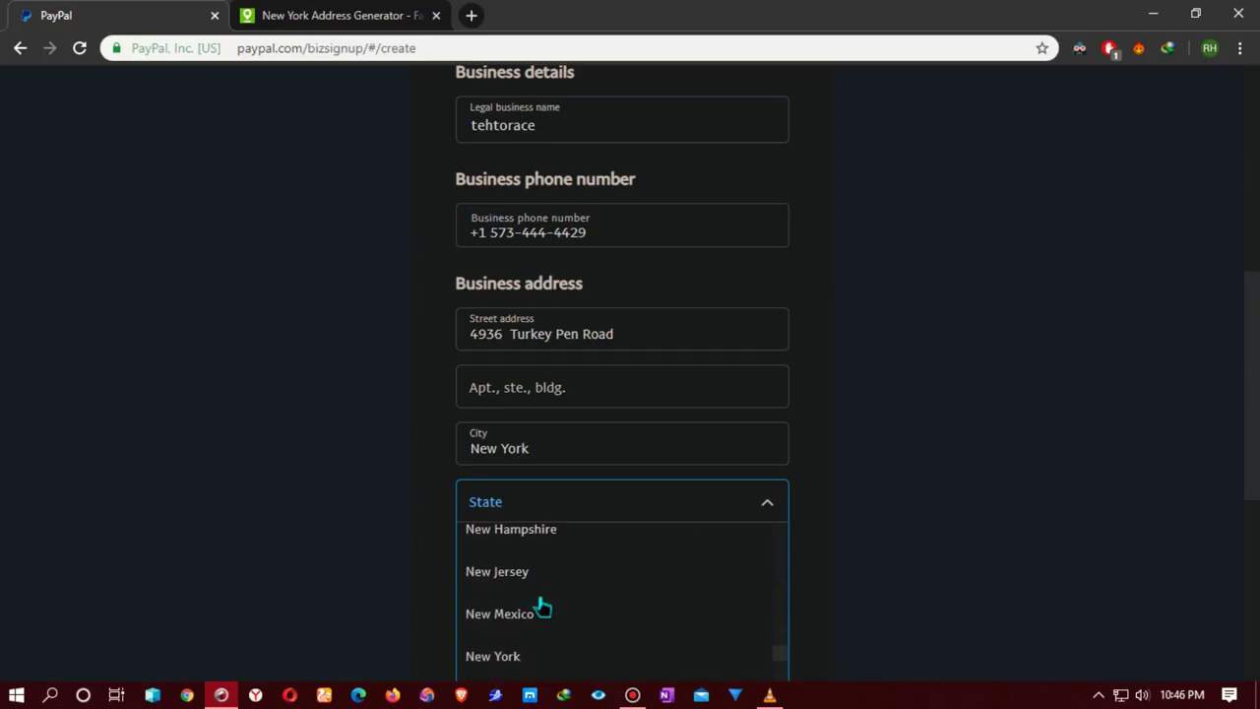
scroll(542, 607, "up", 1)
left_click(541, 596)
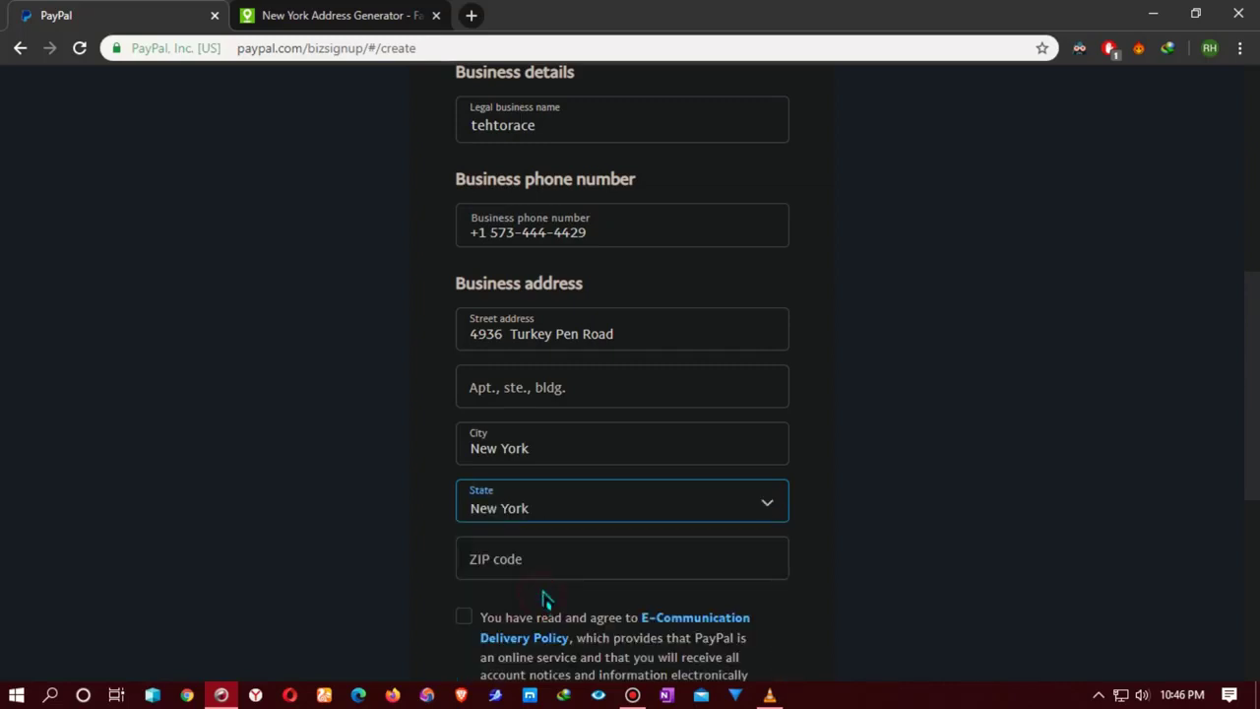
scroll(546, 597, "down", 1)
left_click(538, 480)
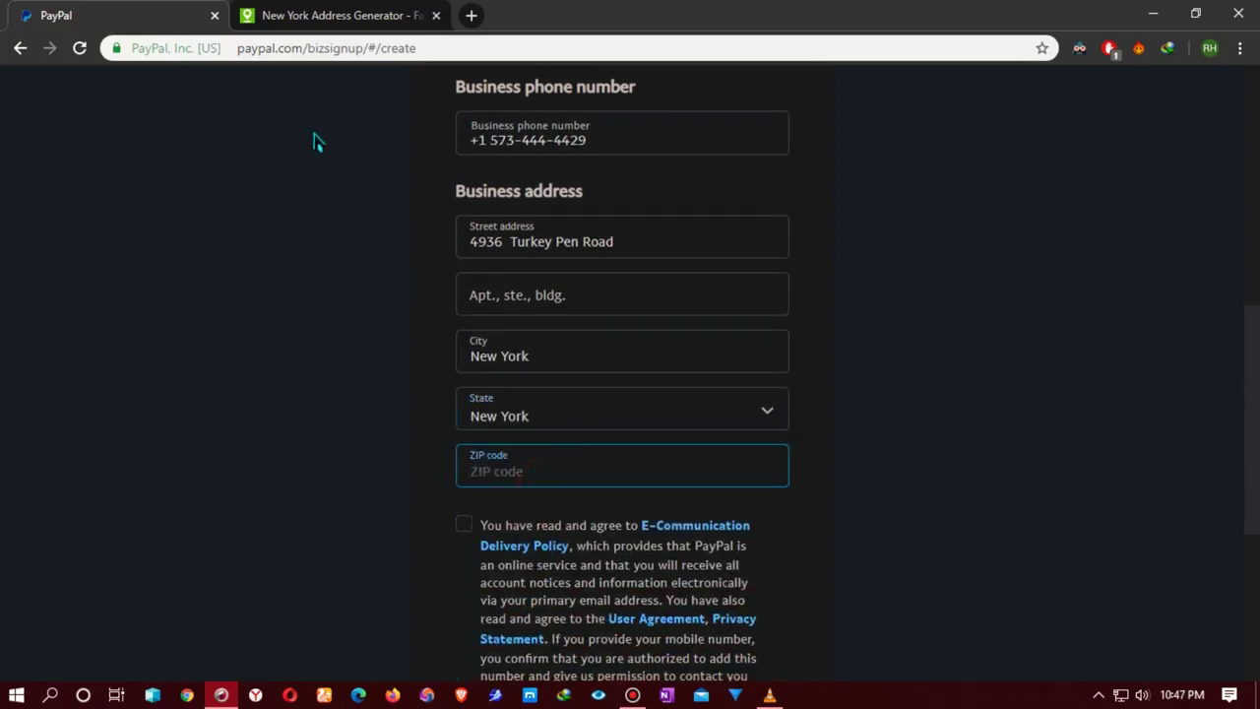
Step: Enter the generated ZIP code from the generator tab into the ZIP code field
left_click(341, 14)
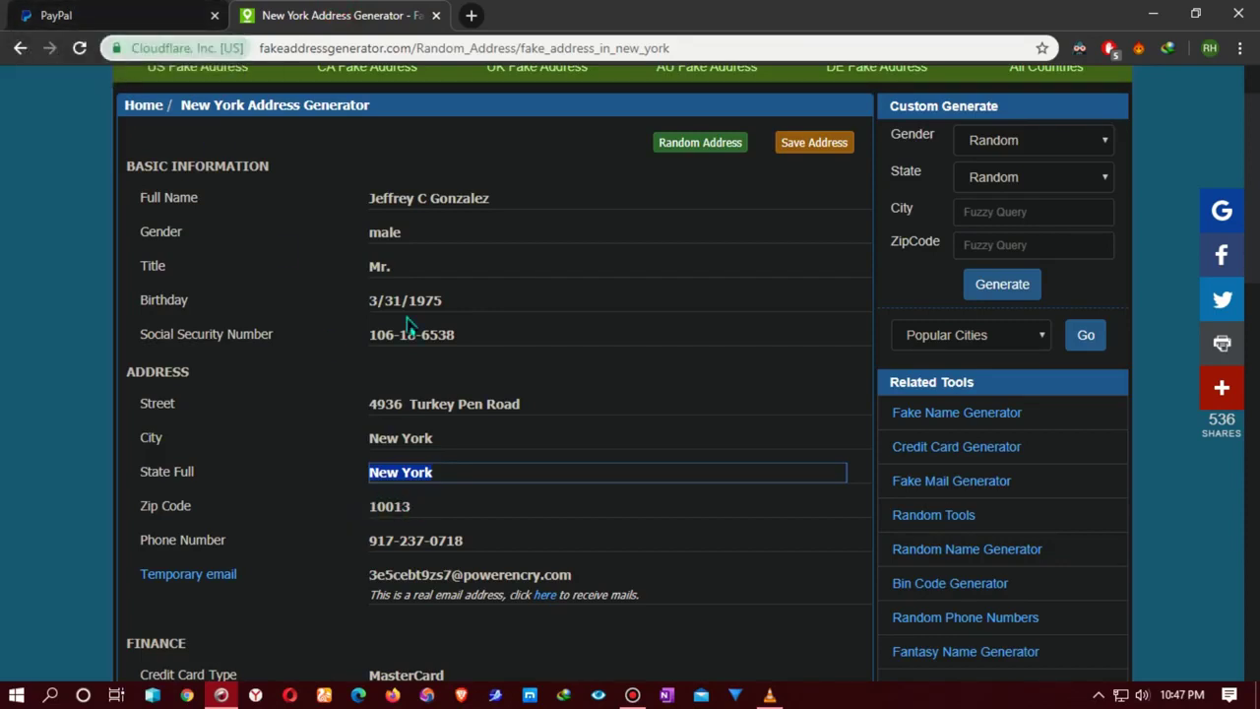
left_click(56, 14)
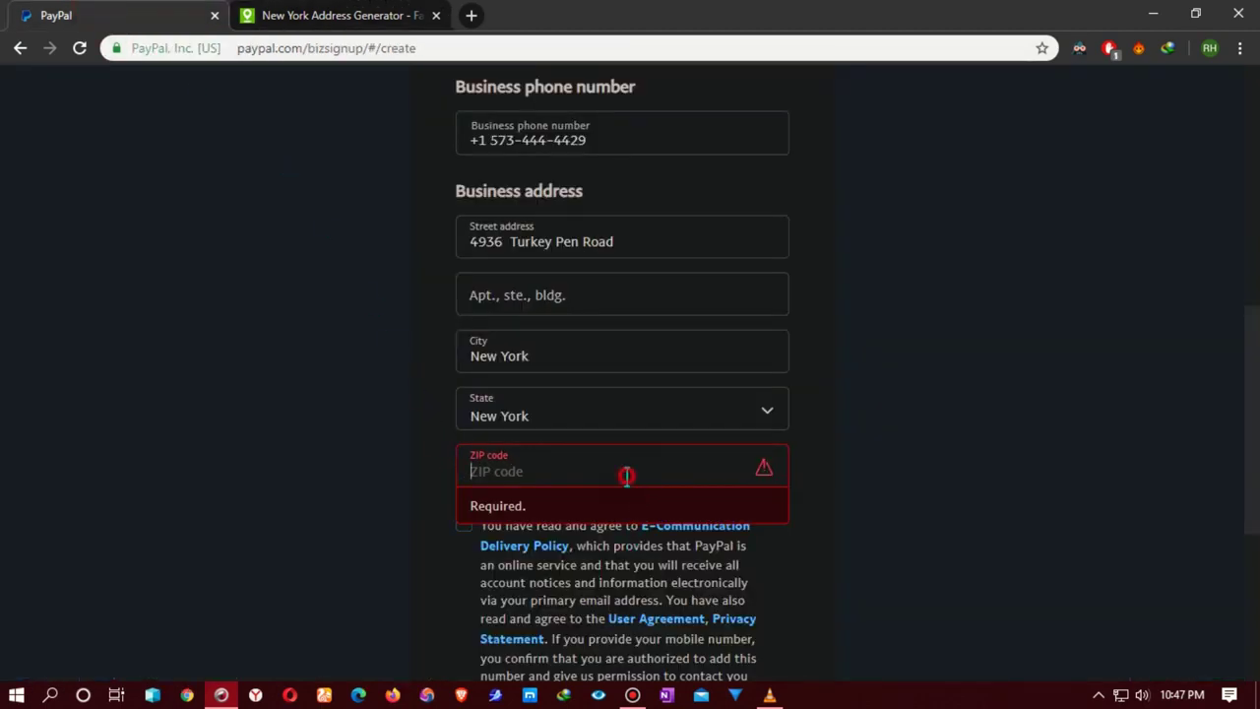
type("1001")
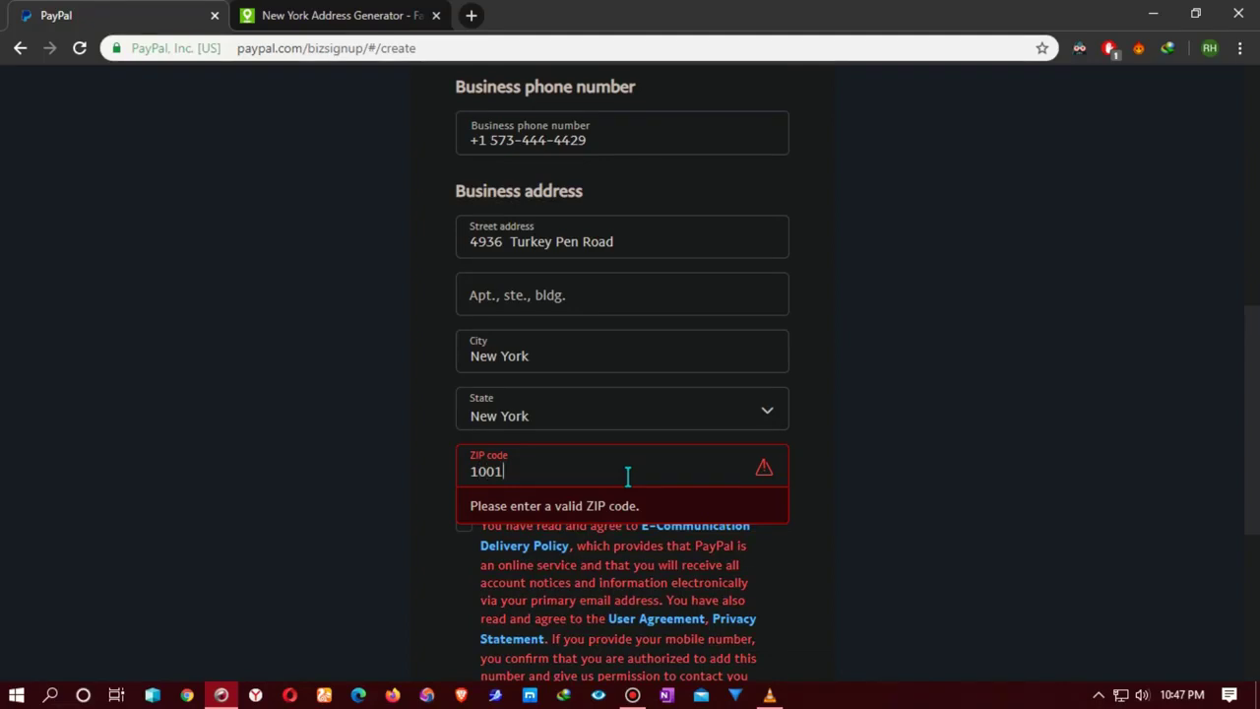
type("3")
left_click(313, 17)
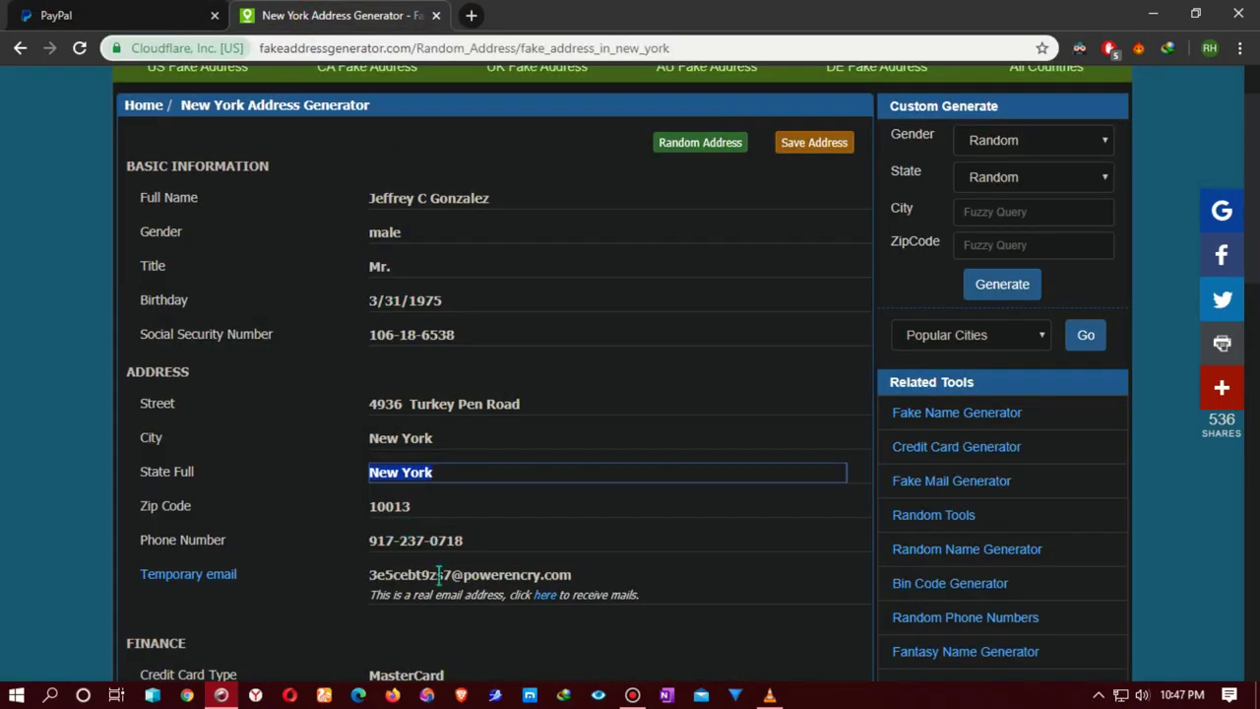
left_click(126, 17)
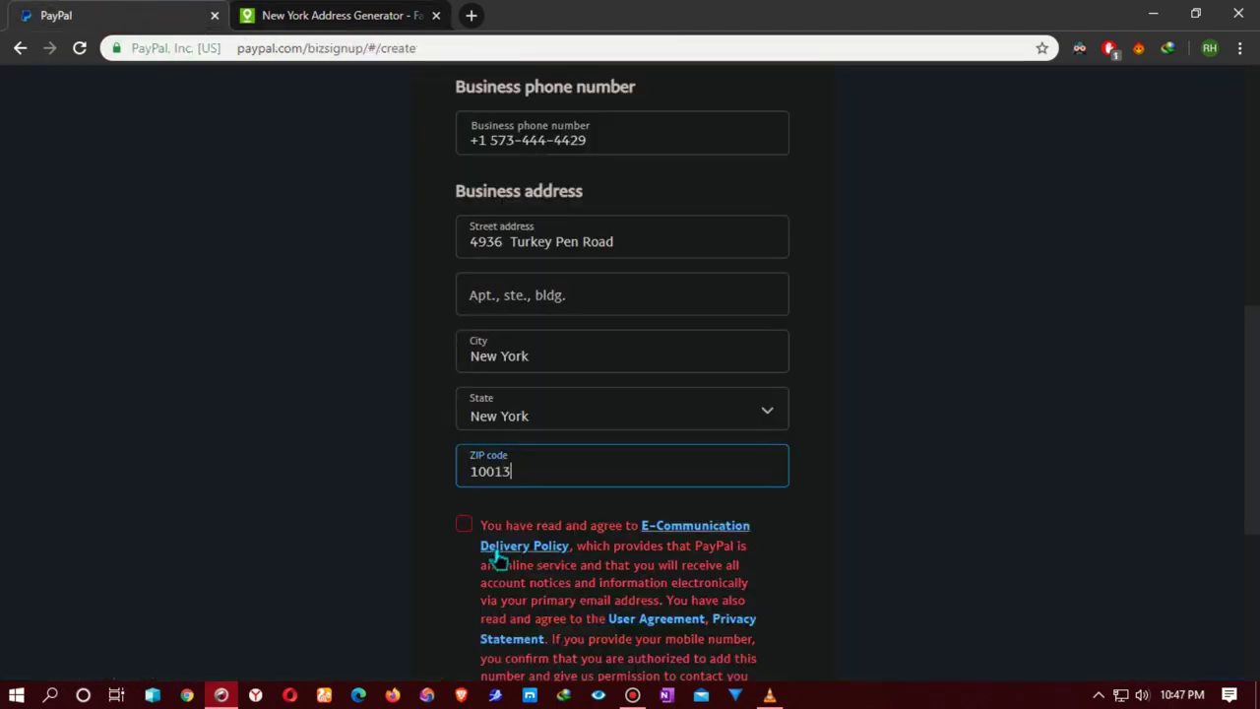
key("BackSpace")
key("BackSpace")
key("BackSpace")
key("BackSpace")
key("BackSpace")
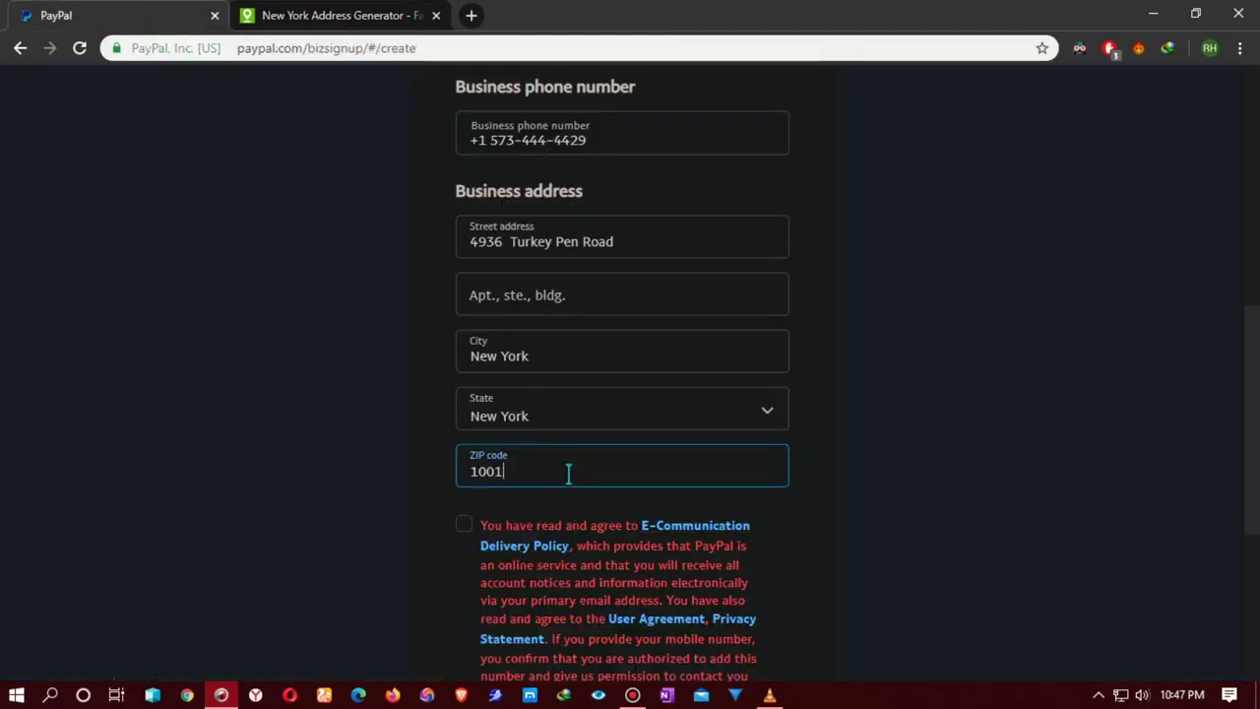
type("10013")
Step: Accept the E-Communication Delivery Policy, User Agreement and Privacy terms
left_click(465, 526)
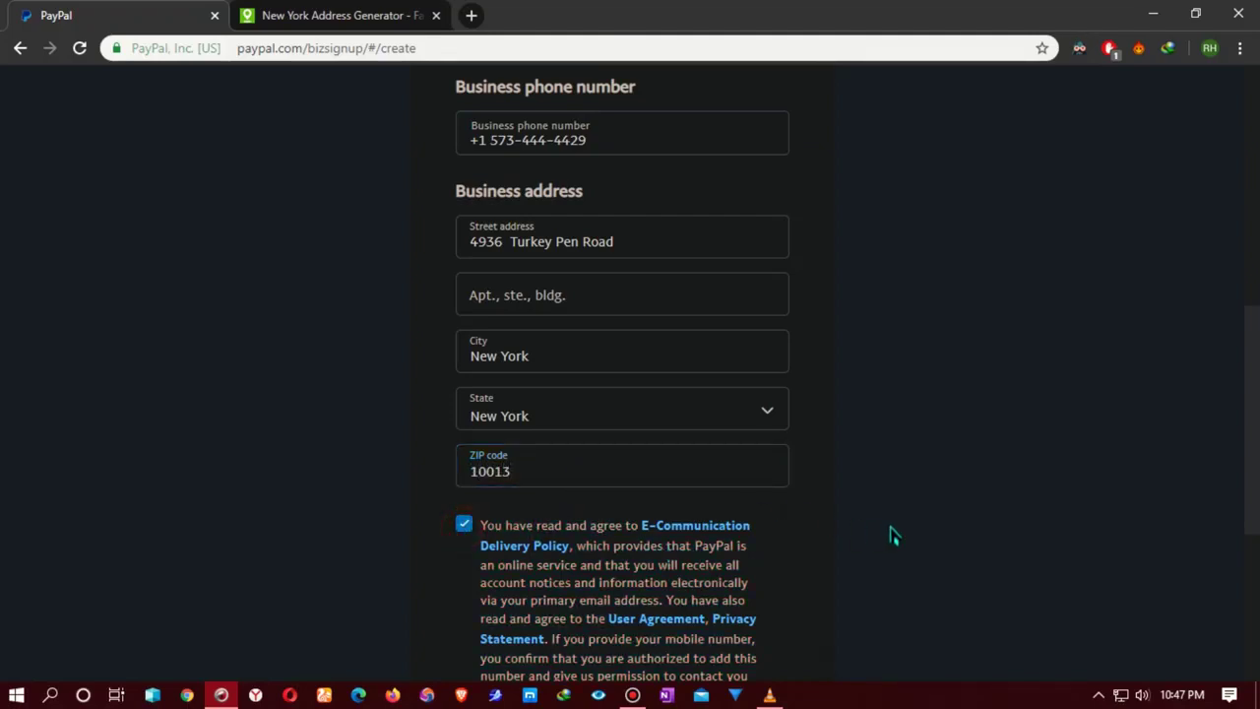
scroll(893, 535, "down", 4)
scroll(683, 577, "up", 6)
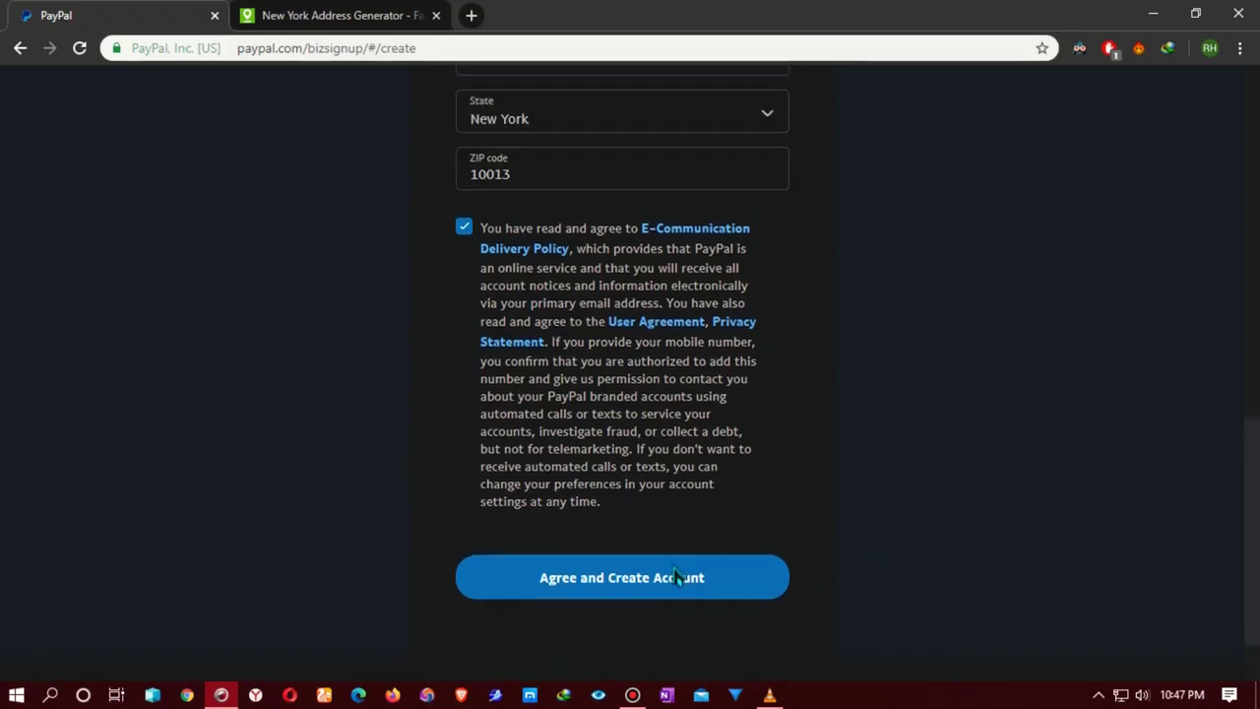
scroll(684, 577, "up", 2)
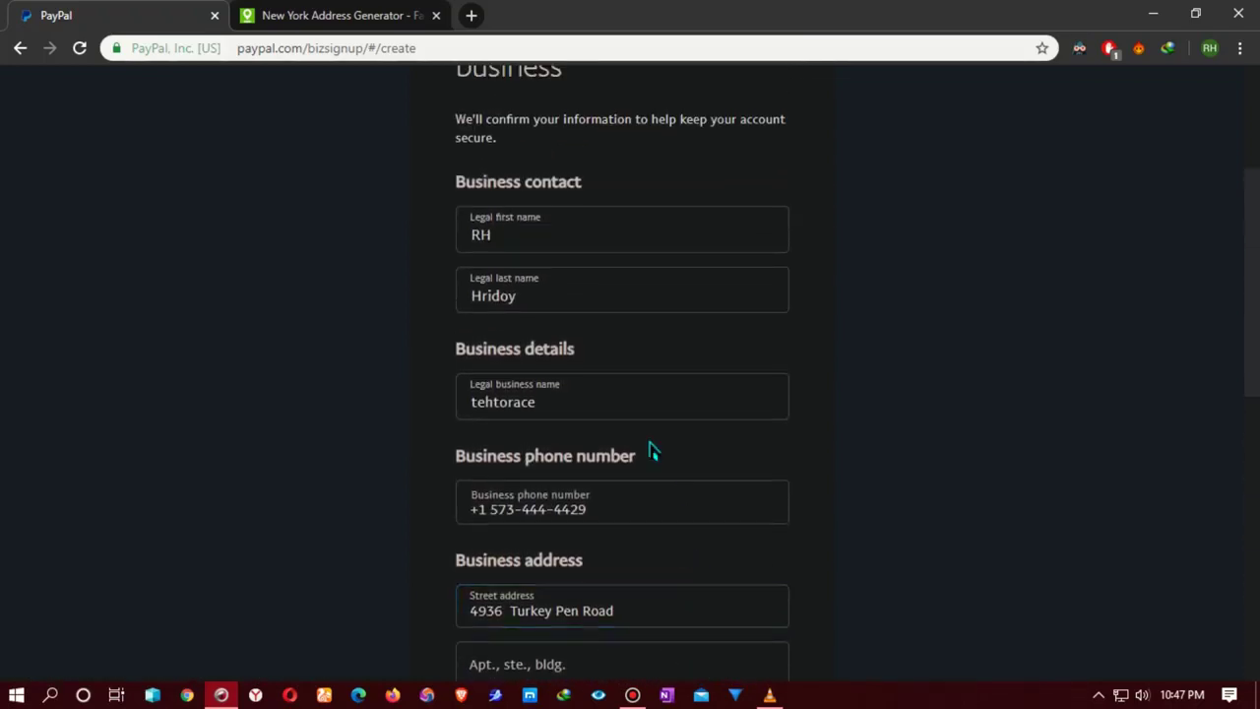
left_click(564, 396)
left_click(562, 397)
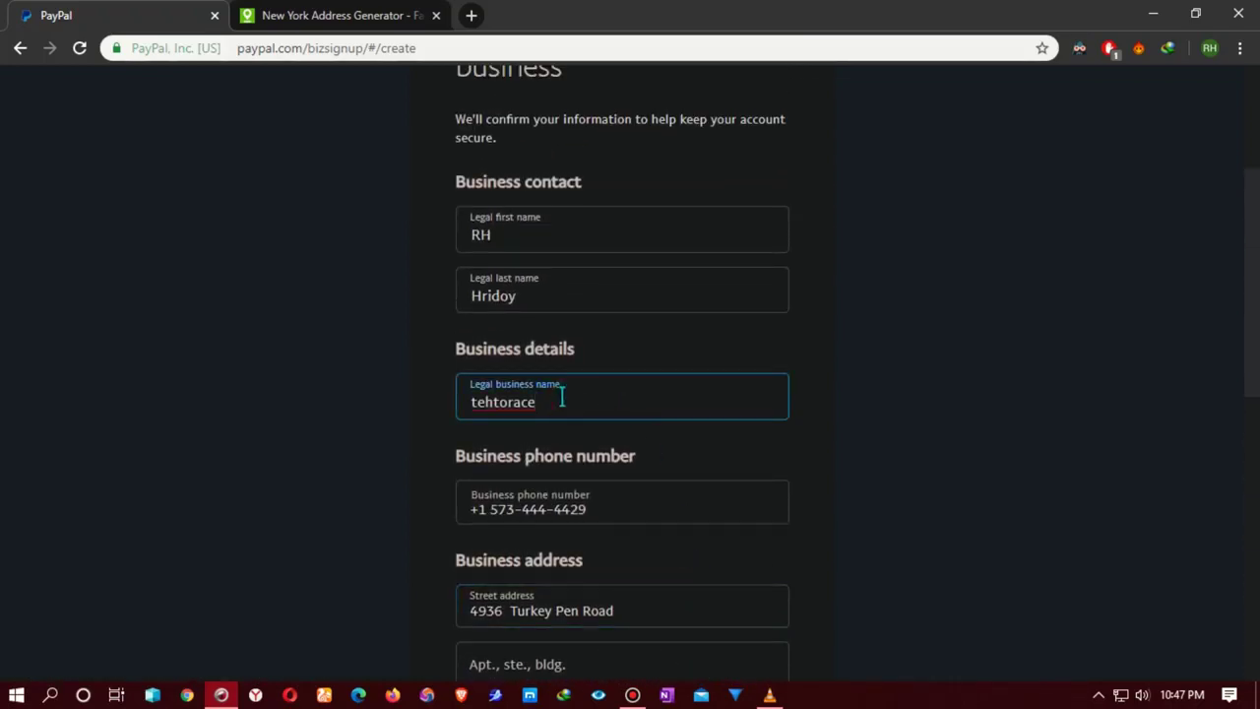
key("BackSpace")
key("BackSpace")
key("BackSpace")
key("BackSpace")
key("BackSpace")
key("BackSpace")
key("BackSpace")
key("BackSpace")
key("BackSpace")
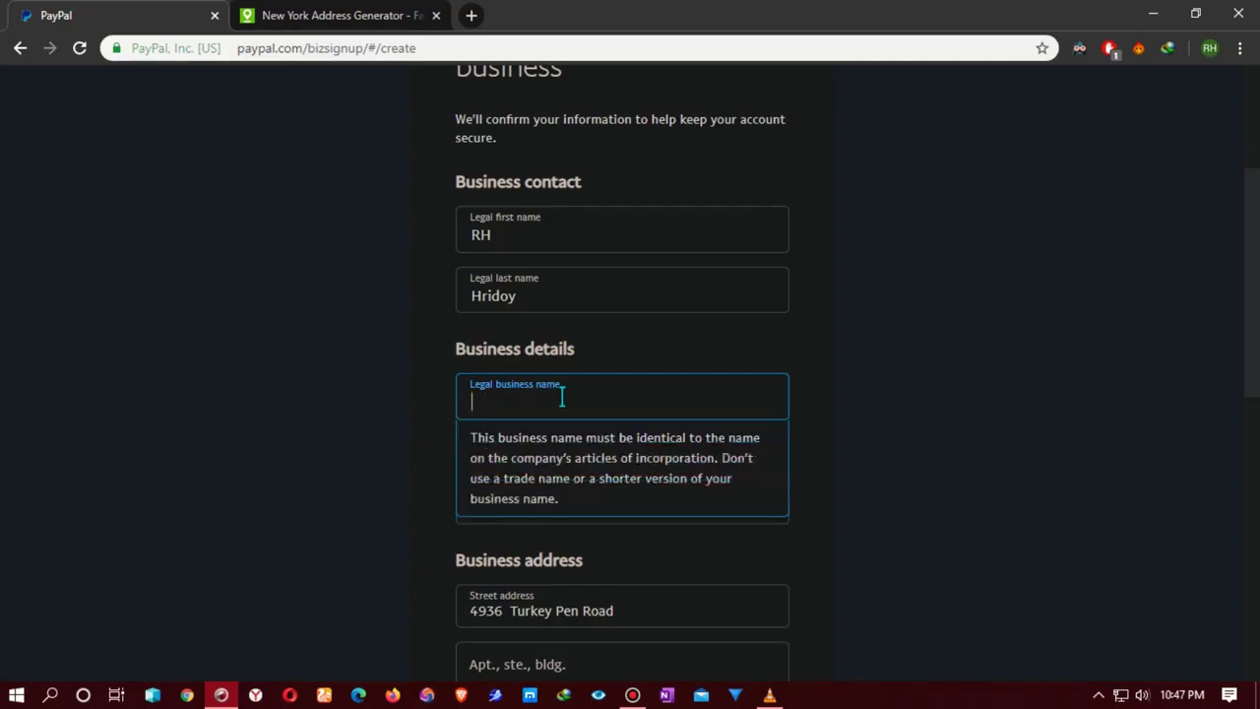
type("e")
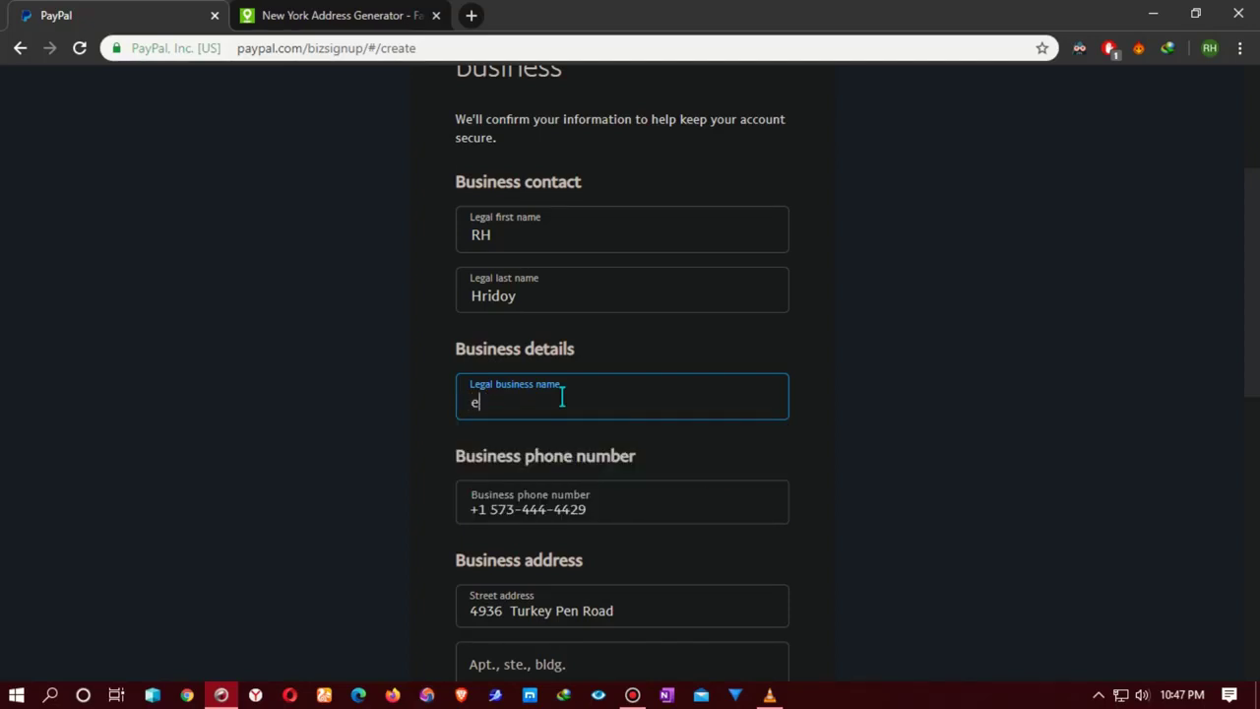
type("lectronica")
scroll(620, 453, "down", 3)
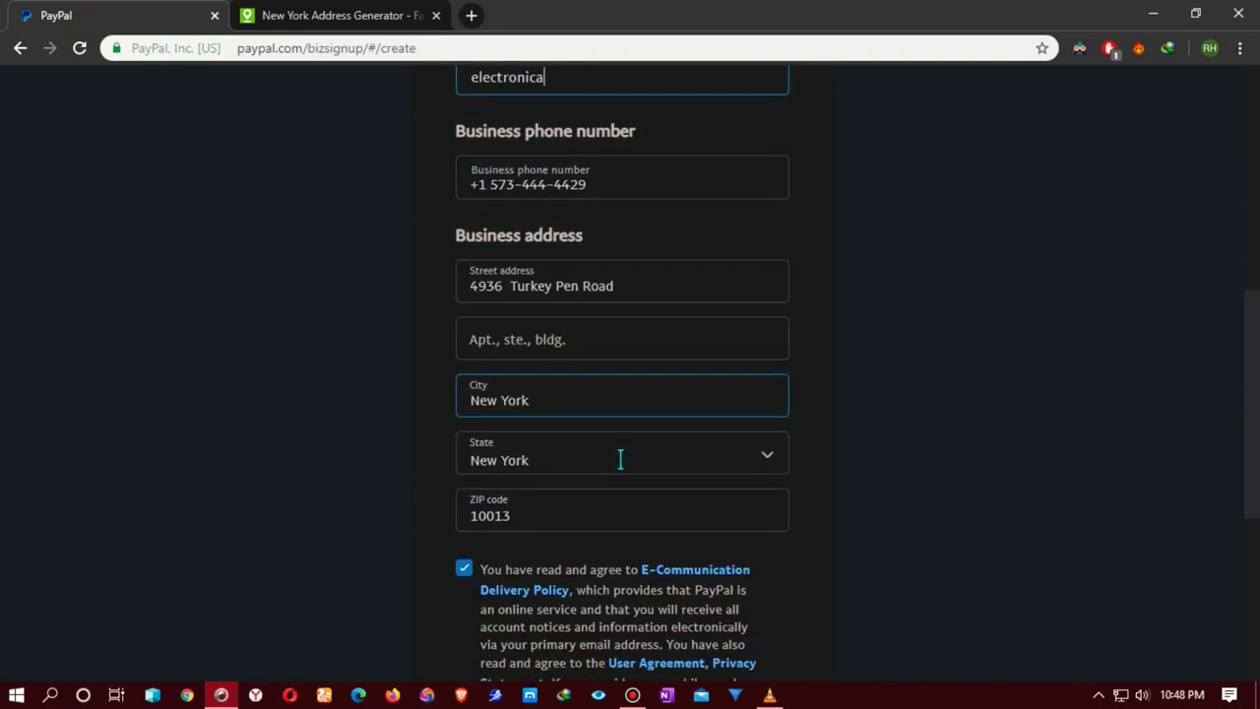
scroll(620, 458, "down", 3)
scroll(630, 466, "up", 5)
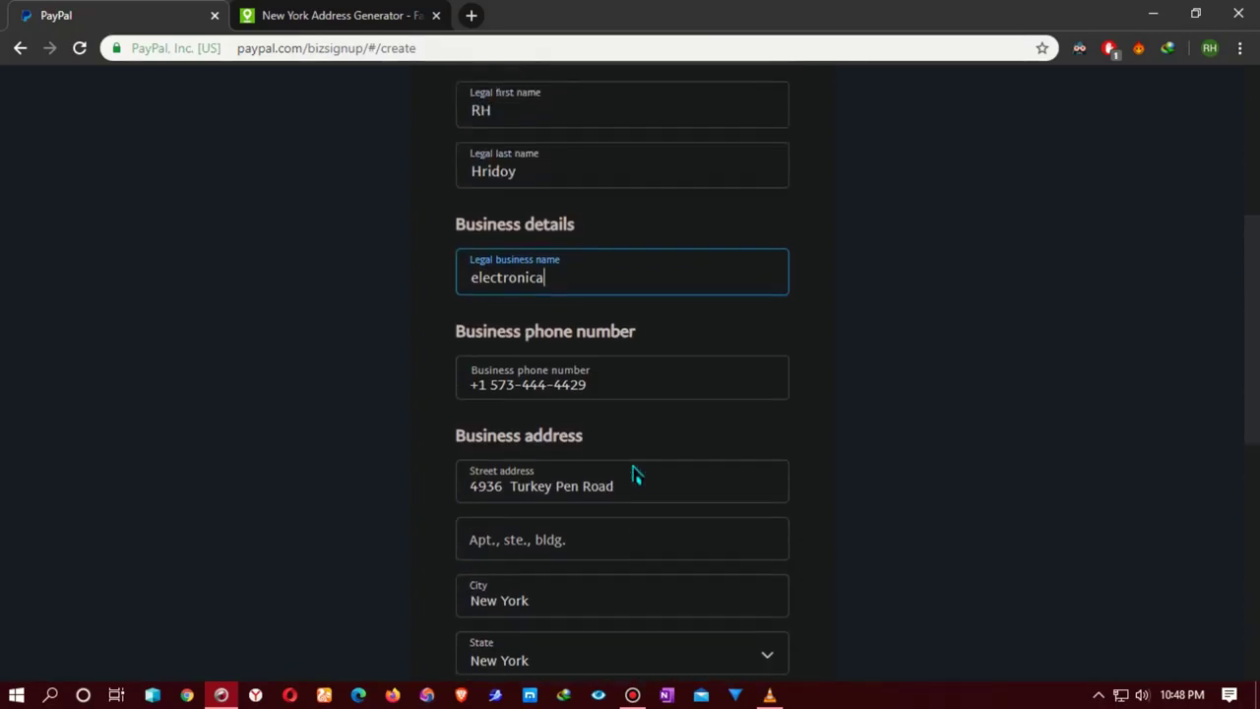
scroll(634, 478, "down", 6)
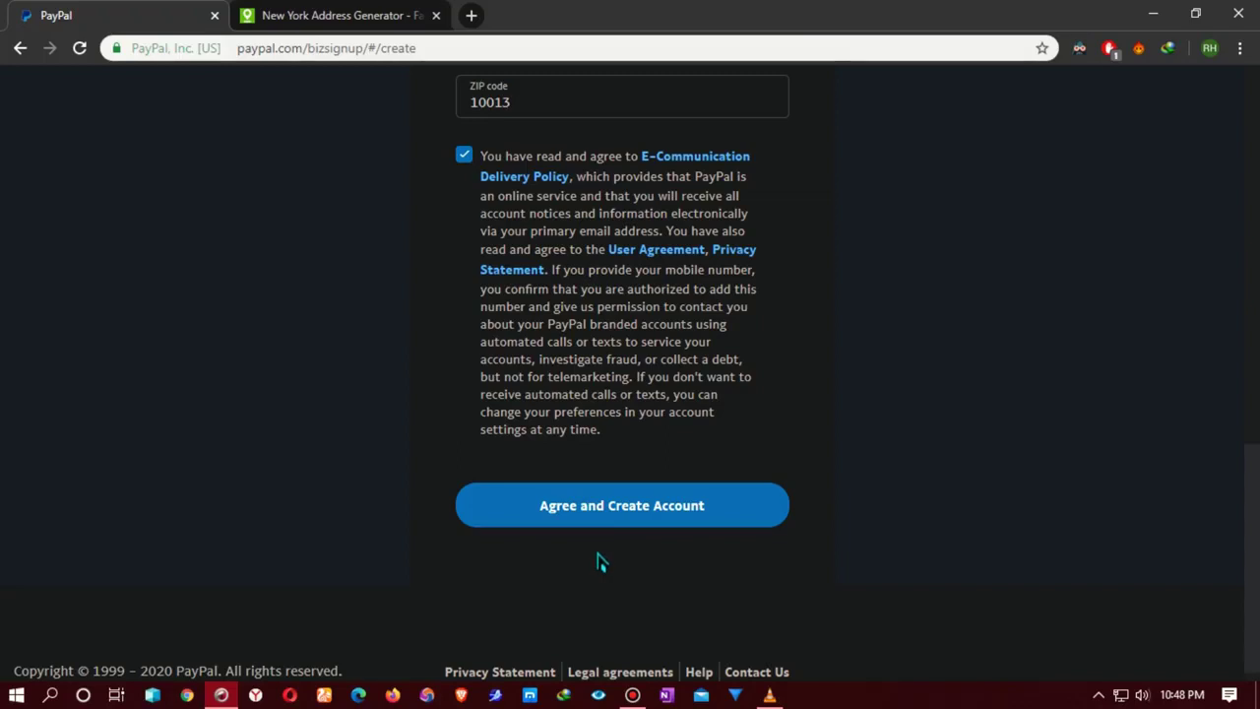
scroll(602, 558, "up", 4)
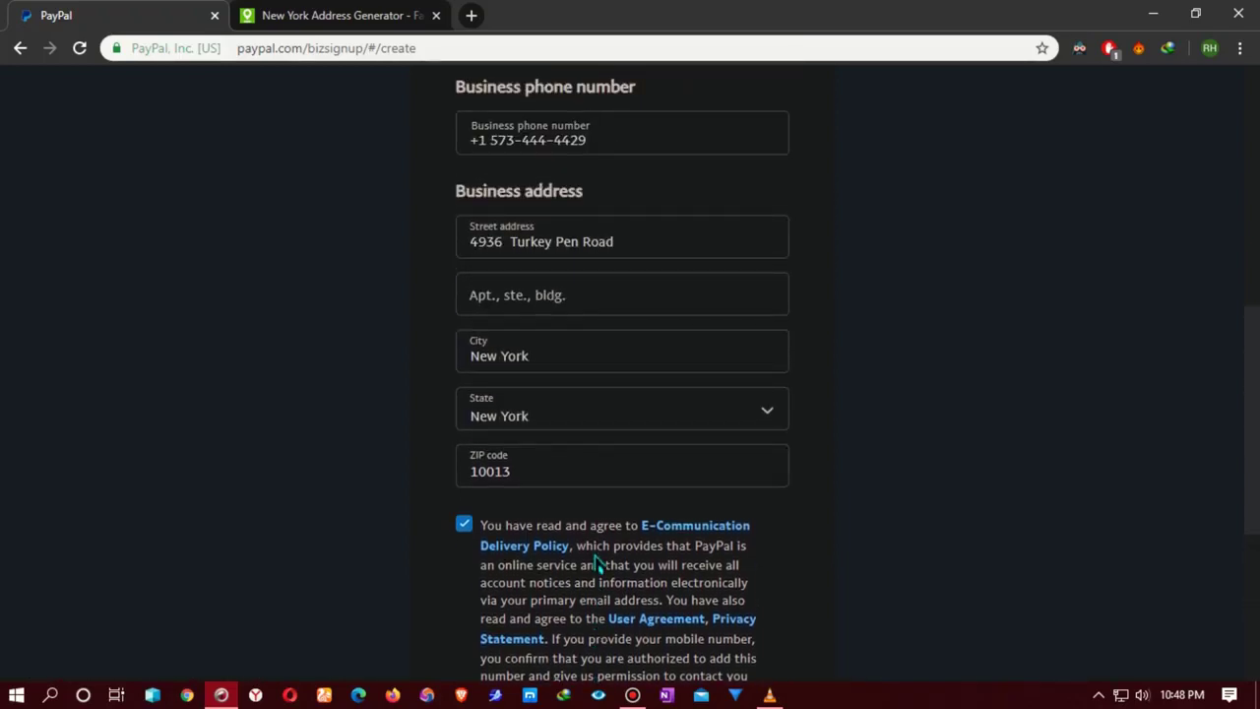
scroll(596, 560, "up", 2)
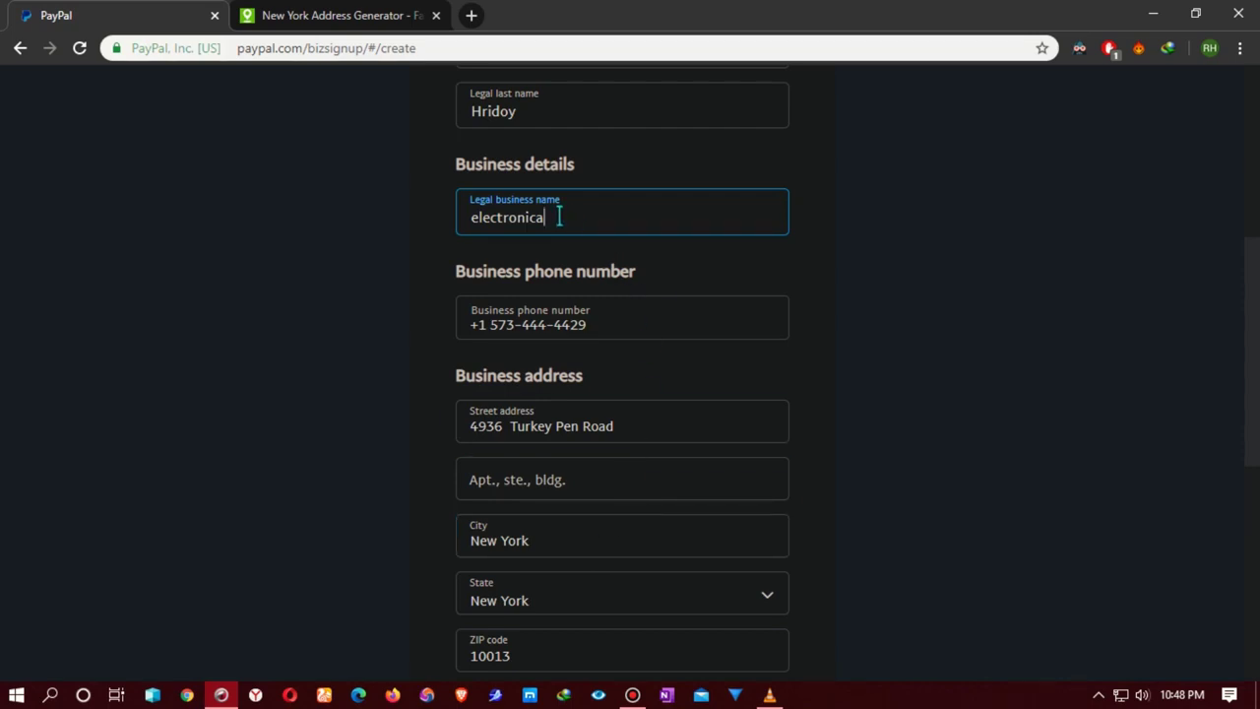
scroll(558, 216, "up", 2)
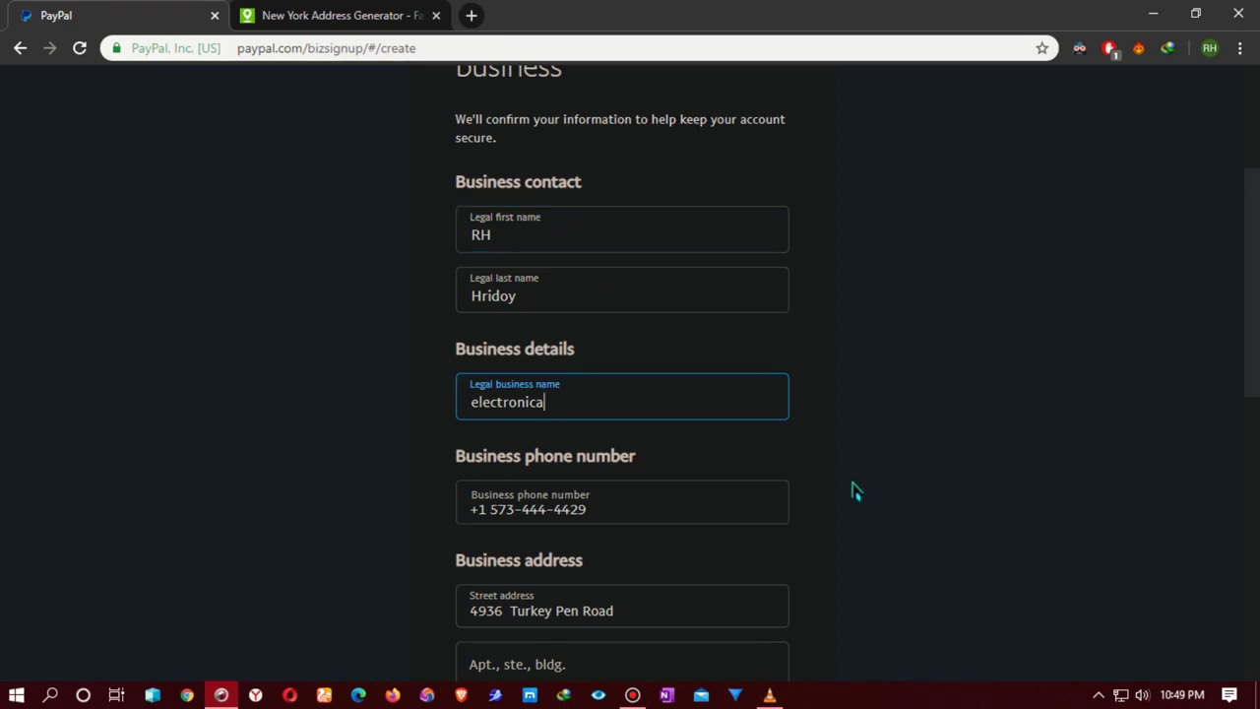
scroll(853, 490, "down", 2)
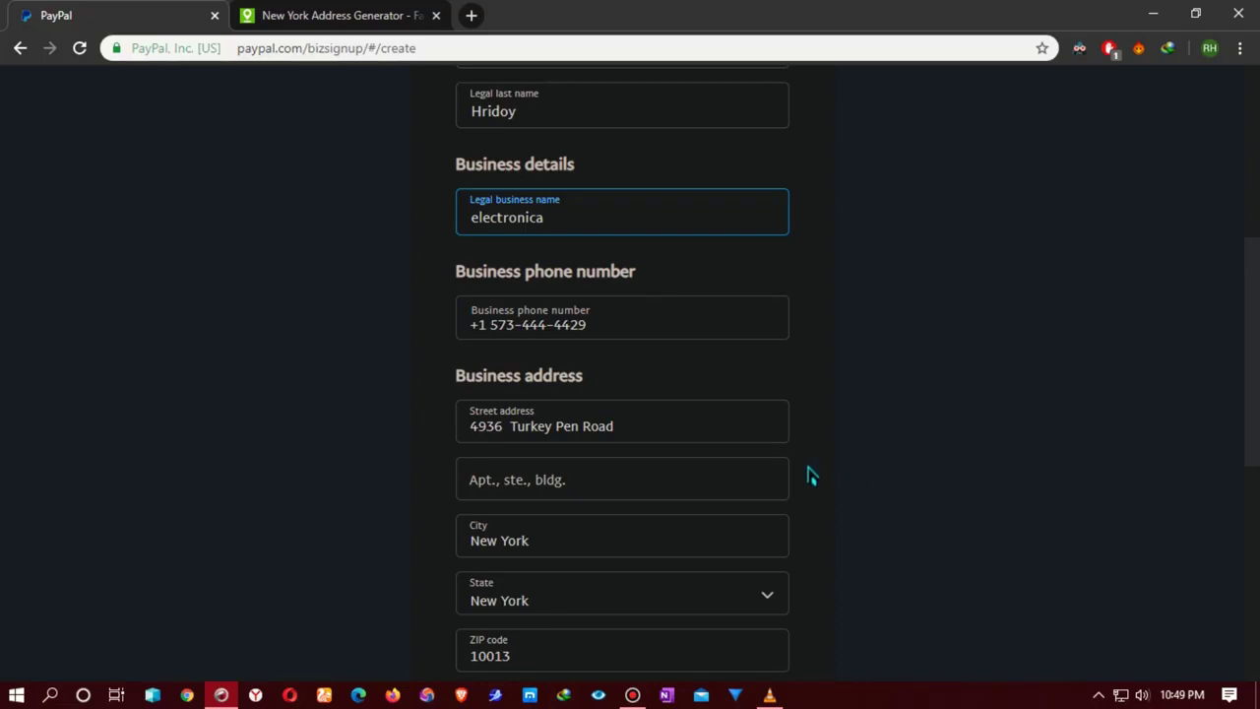
Step: Replace 'electronica' in Legal business name with the account holder's full name
left_click(569, 213)
key("ctrl+a")
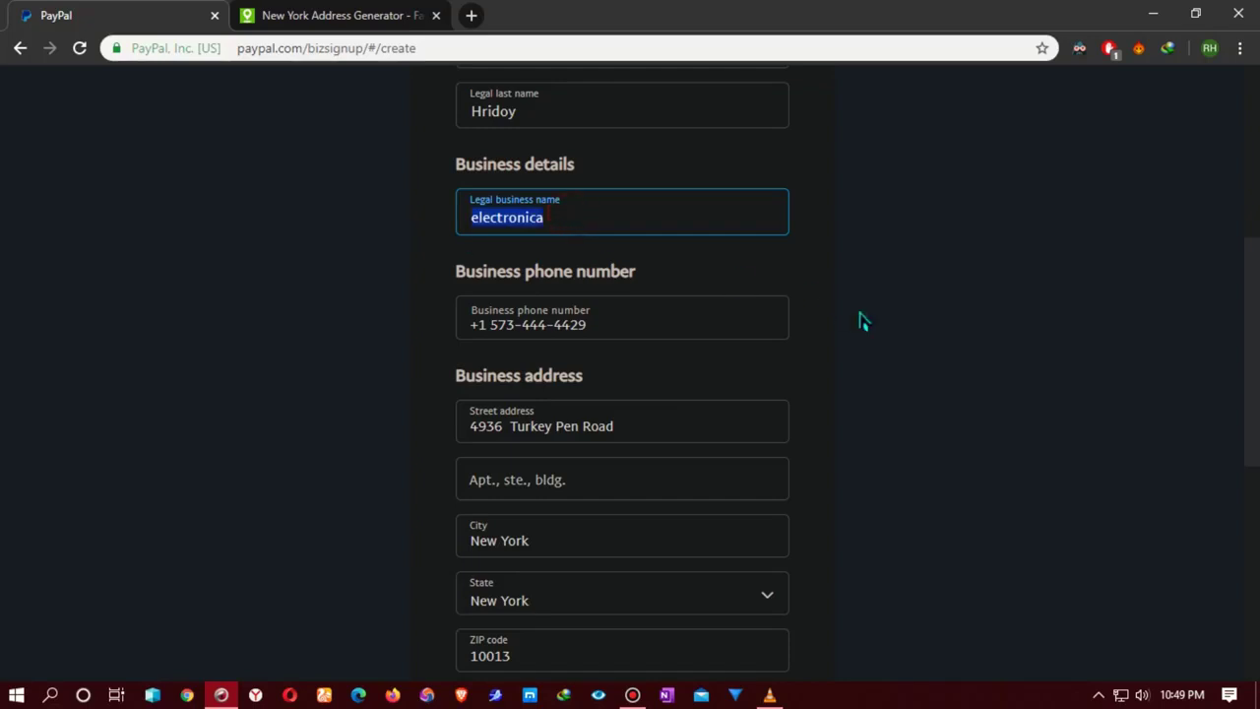
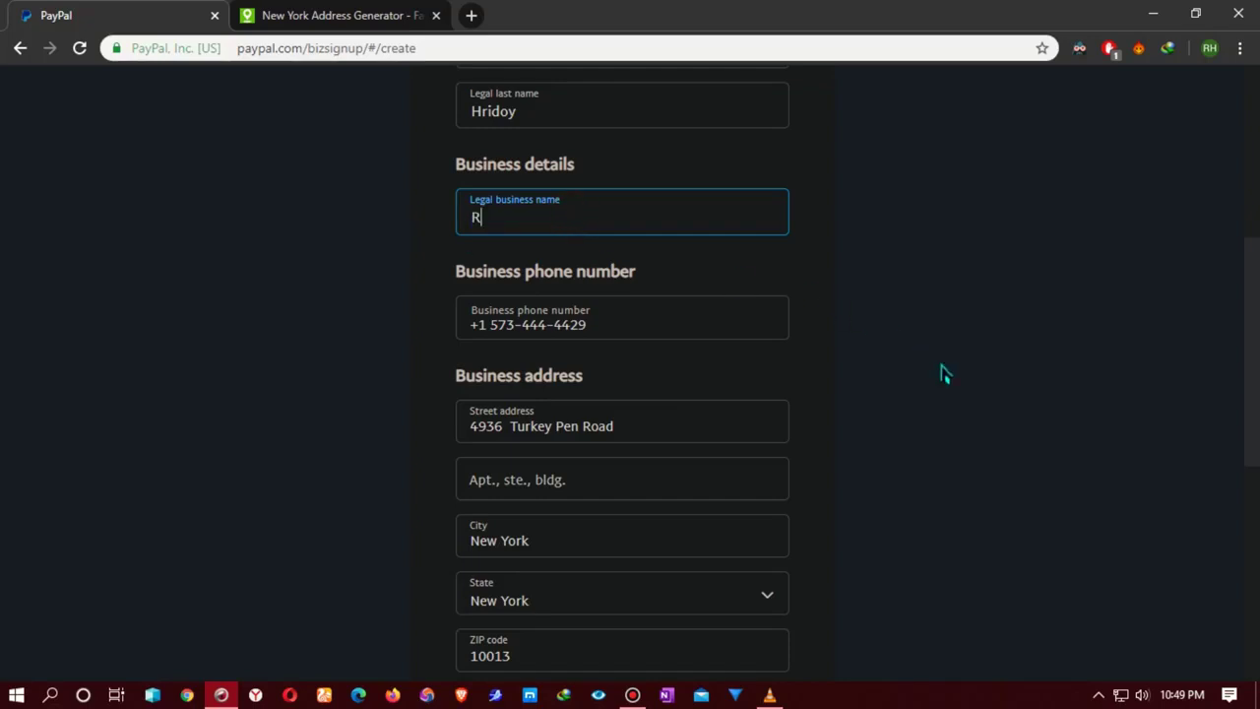
Step: Leave the apartment, suite or building line empty and review the completed form
scroll(525, 266, "up", 2)
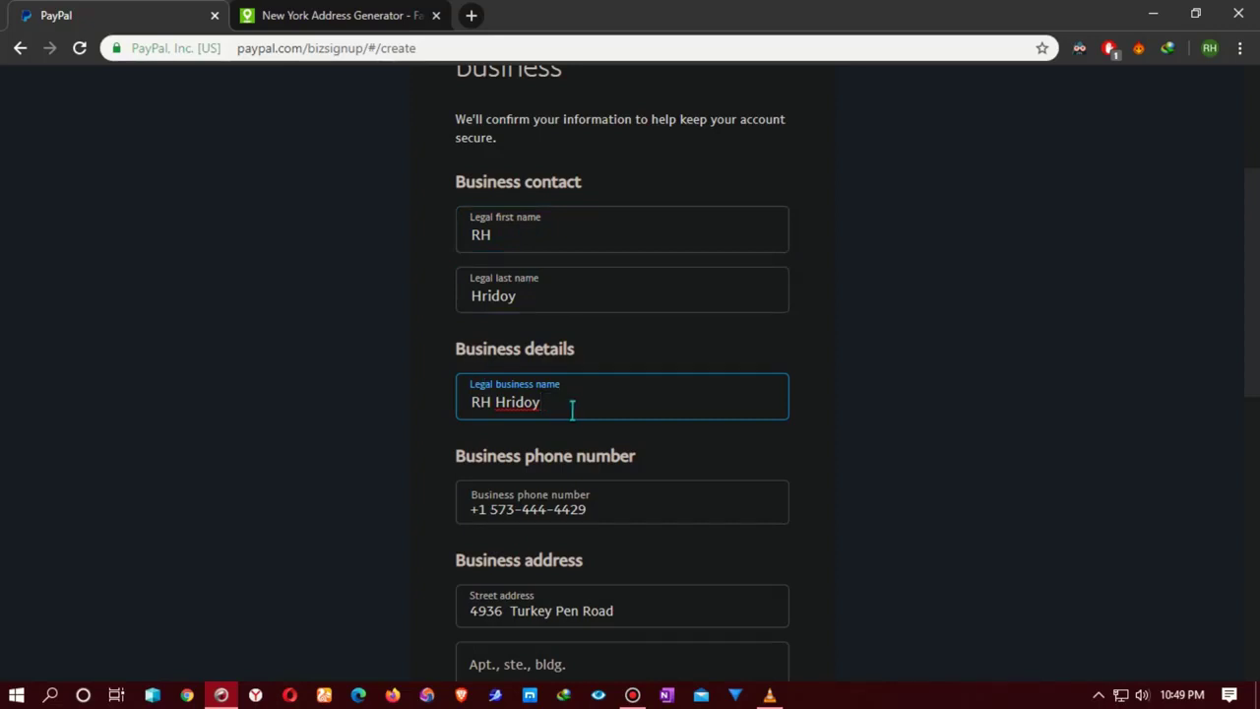
scroll(572, 408, "down", 2)
scroll(620, 384, "down", 1)
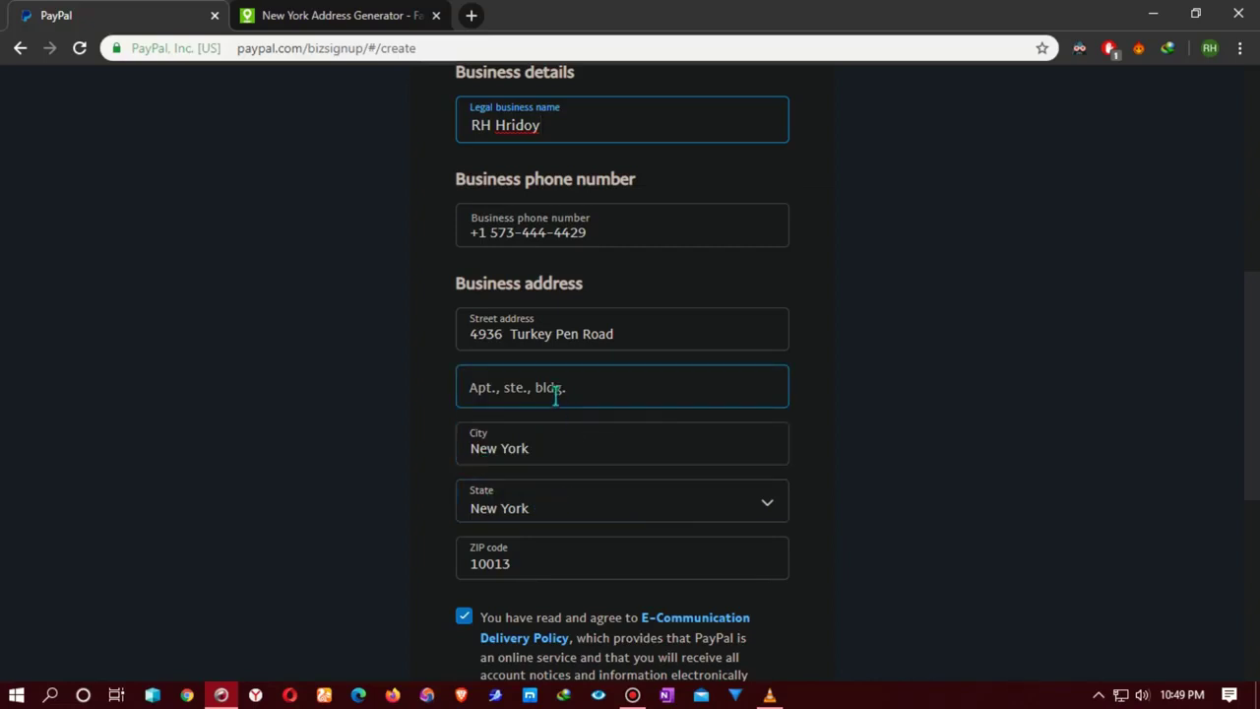
left_click(551, 392)
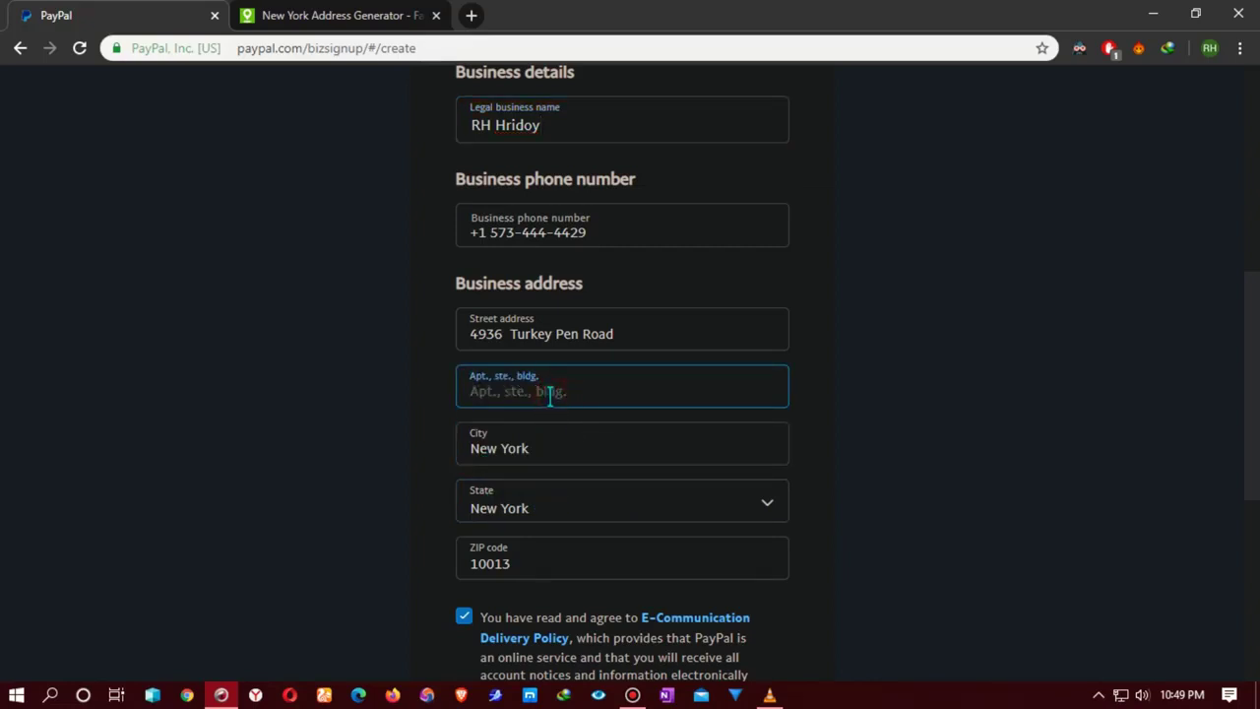
left_click(401, 402)
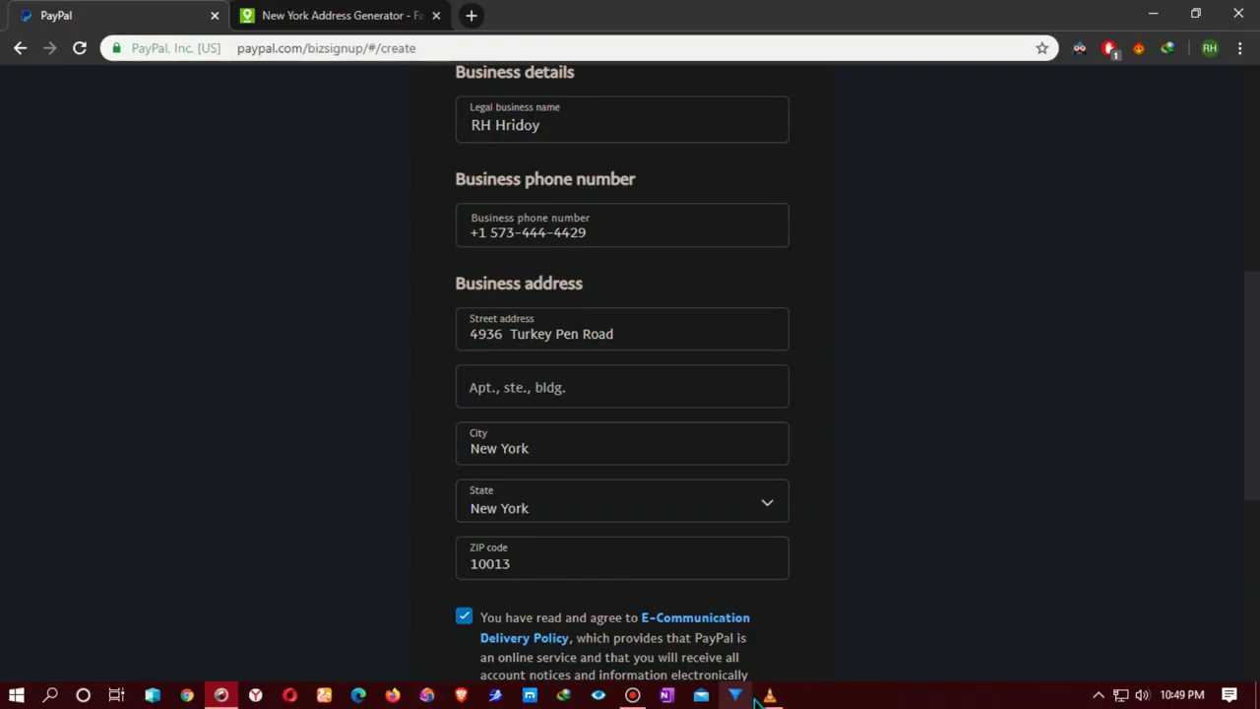
scroll(590, 581, "down", 1)
scroll(638, 599, "down", 5)
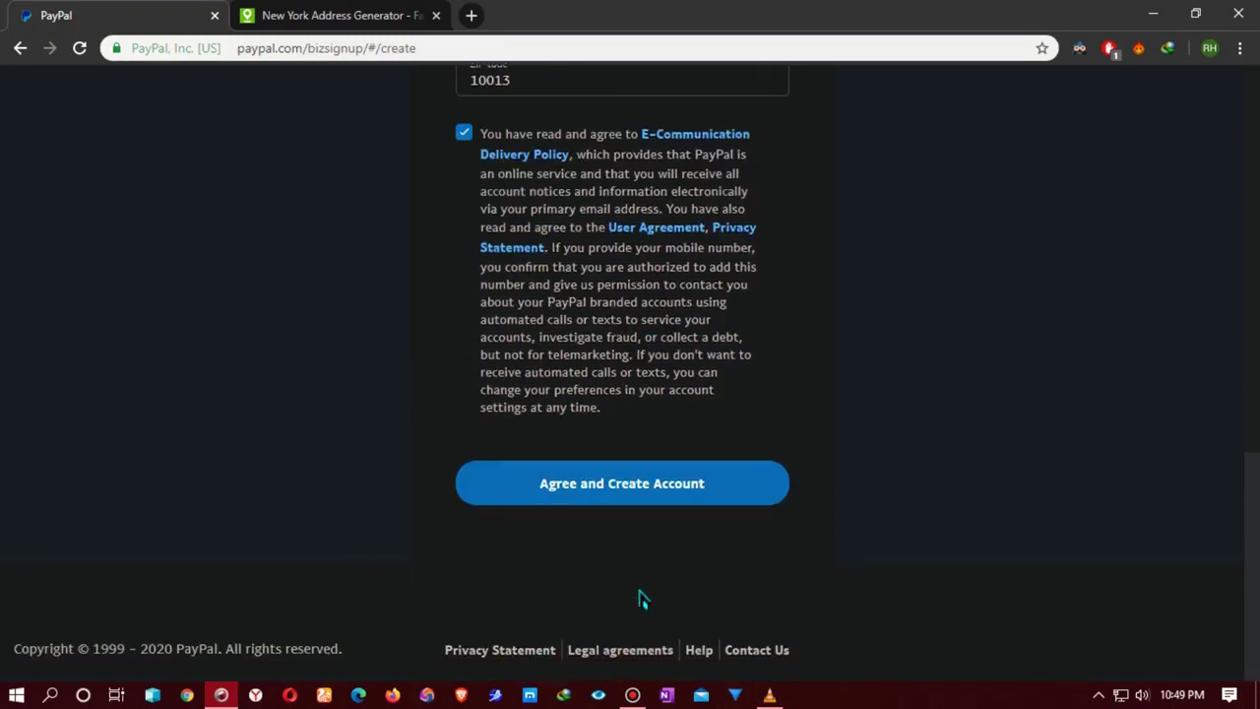
Step: Agree and create the account, then return to the New York address generator page
left_click(615, 485)
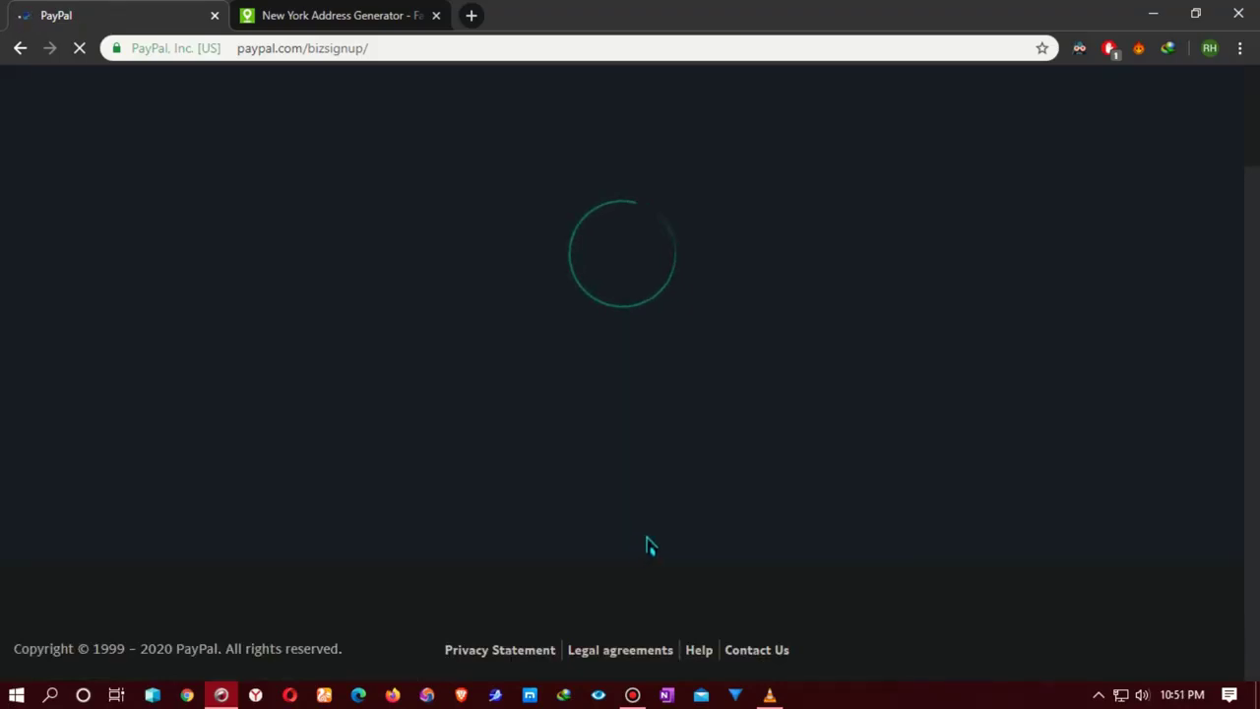
left_click(295, 16)
scroll(463, 463, "down", 3)
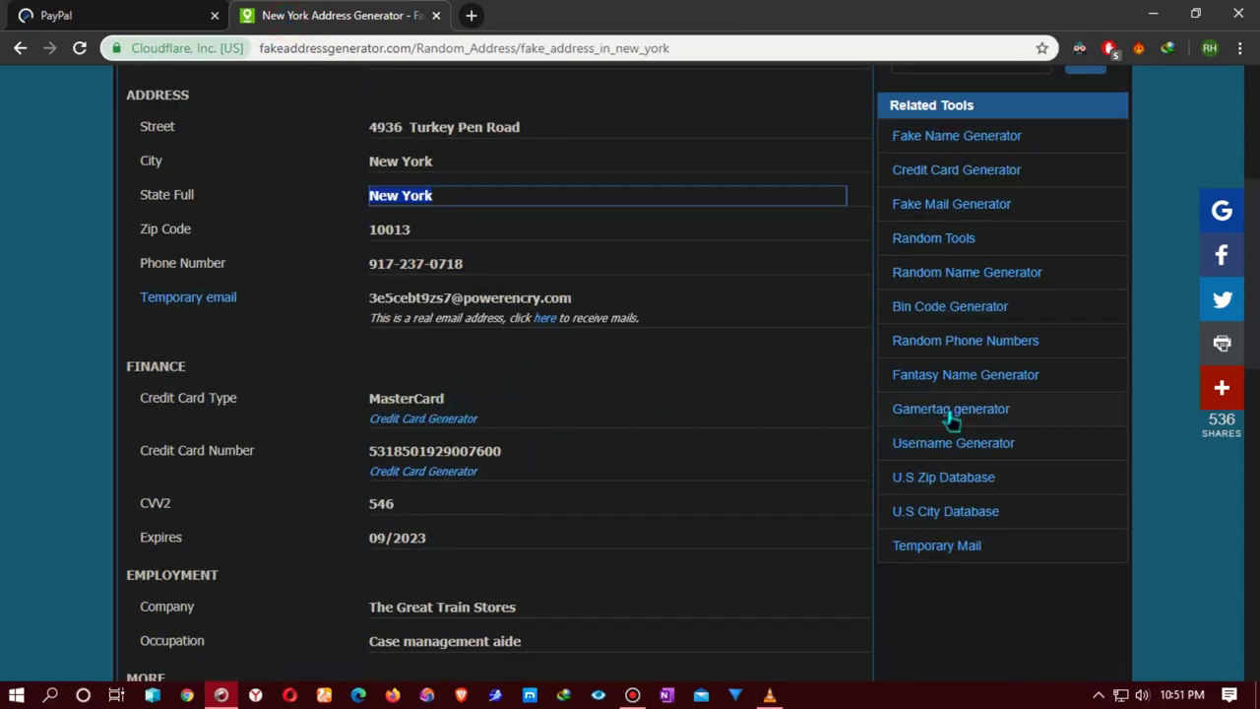
Step: Scroll back to the top of the generated identity and return to the PayPal signup tab
scroll(532, 447, "up", 3)
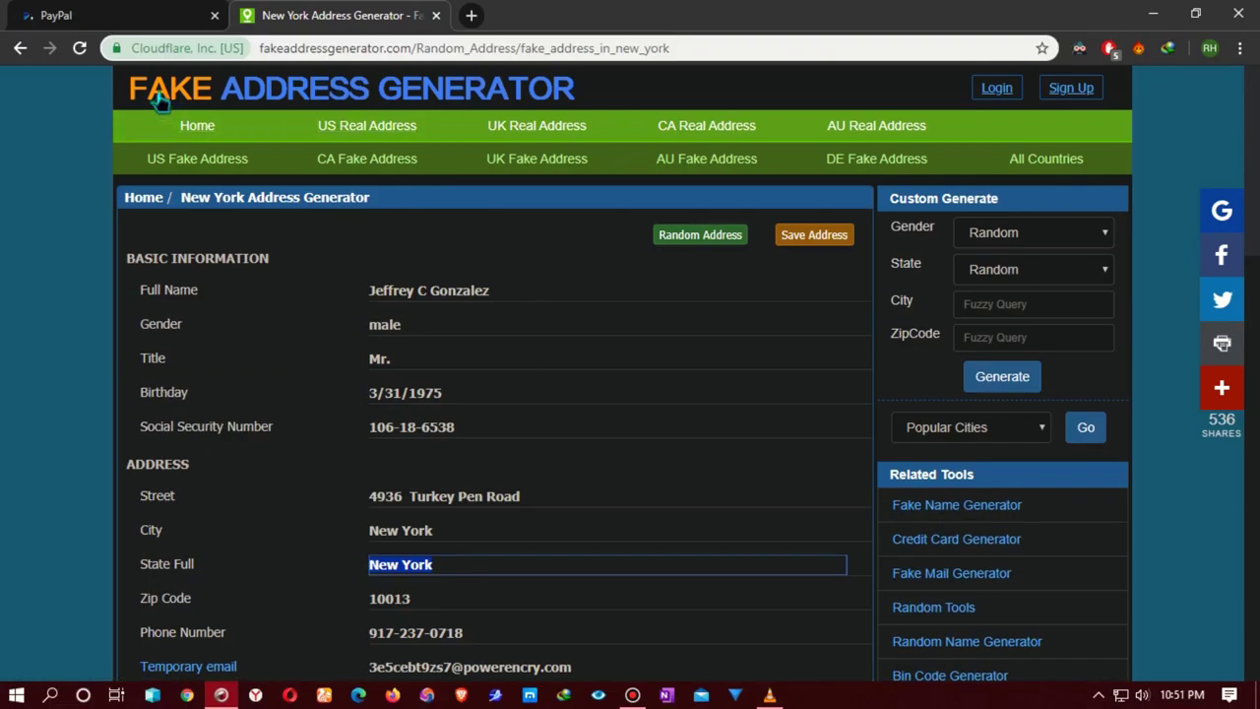
key("ctrl+shift+Tab")
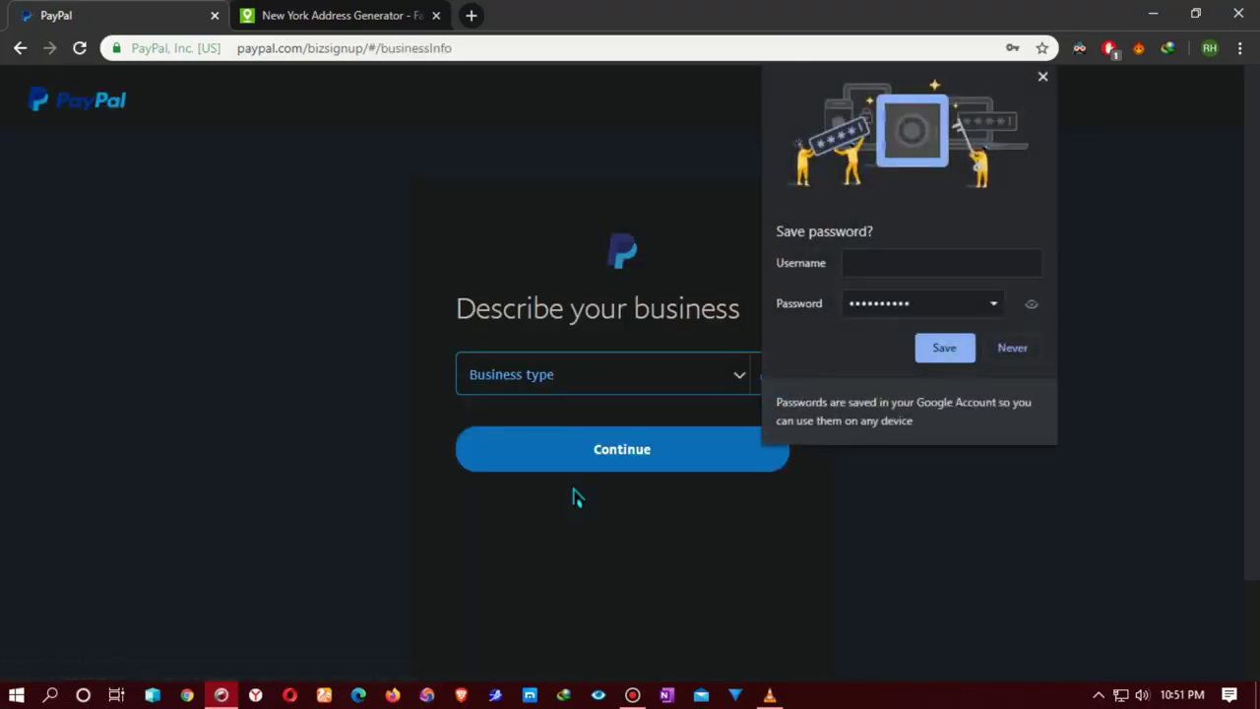
Step: Save the new account password in the browser and choose Individual/Sole Proprietorship as business type
left_click(944, 349)
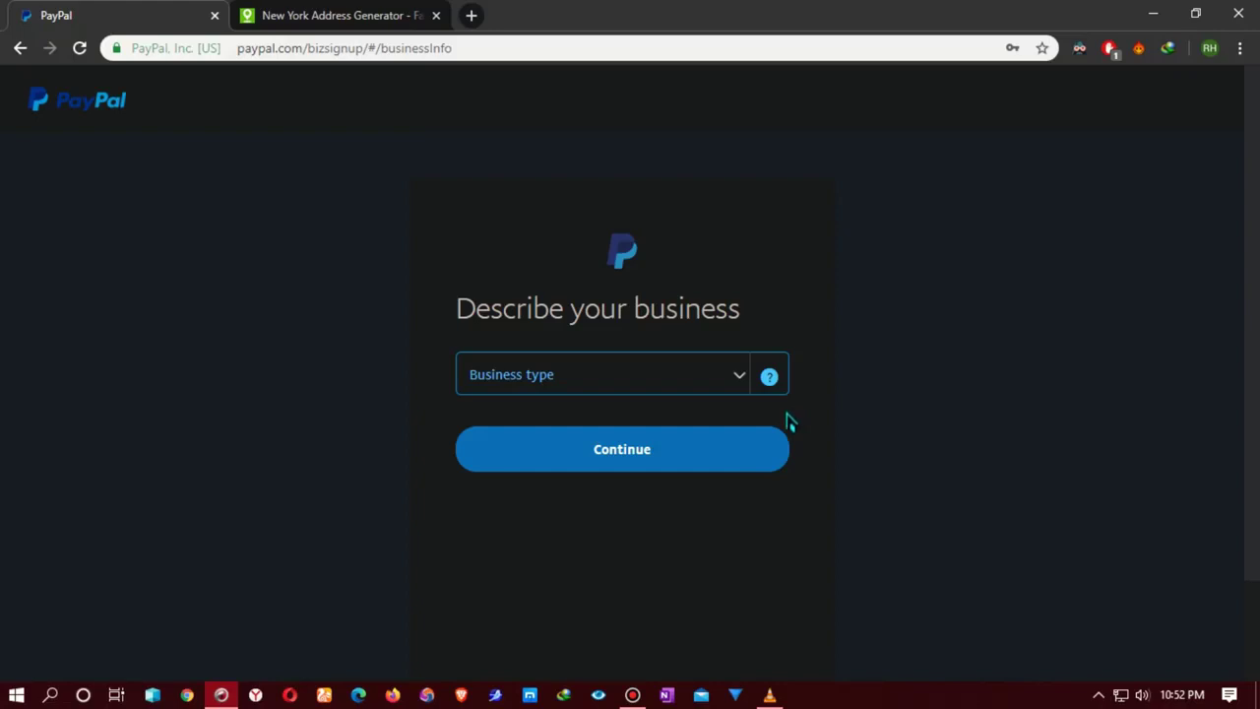
left_click(716, 371)
left_click(595, 448)
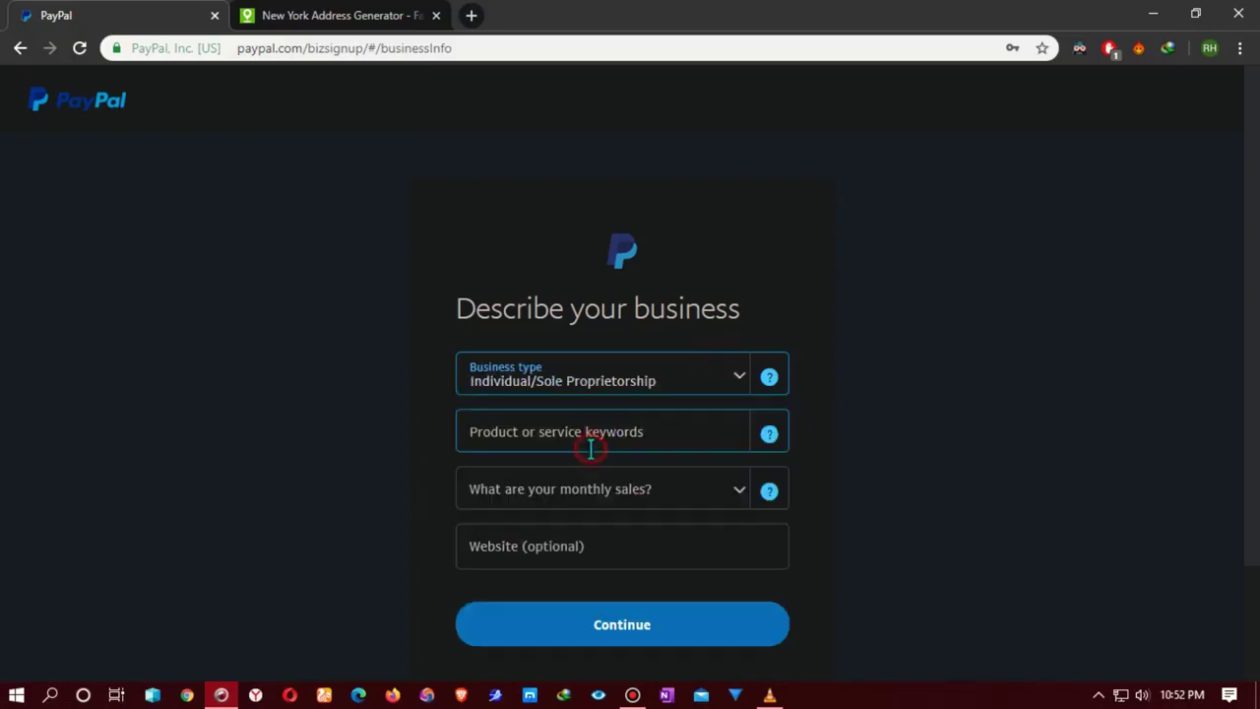
Step: Paste the business keywords, fixing the 'fragnance' typo, and pick the Beauty and Barber Shops category
left_click(653, 430)
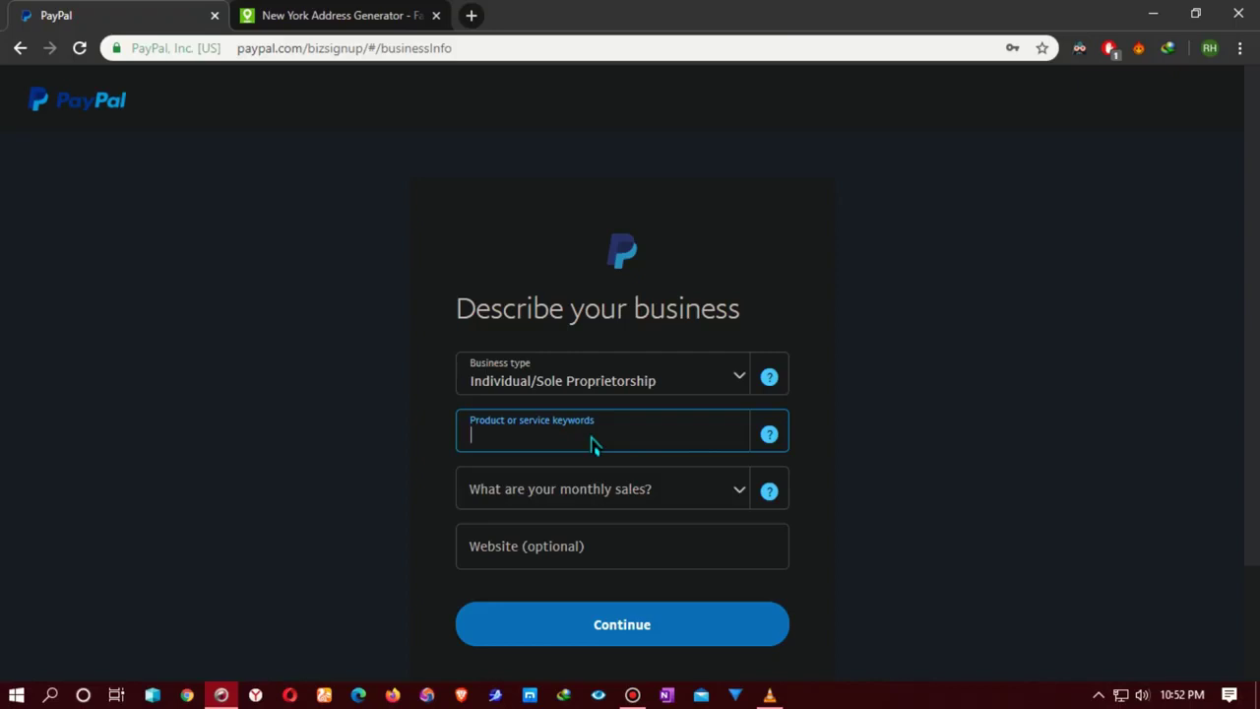
scroll(594, 433, "down", 1)
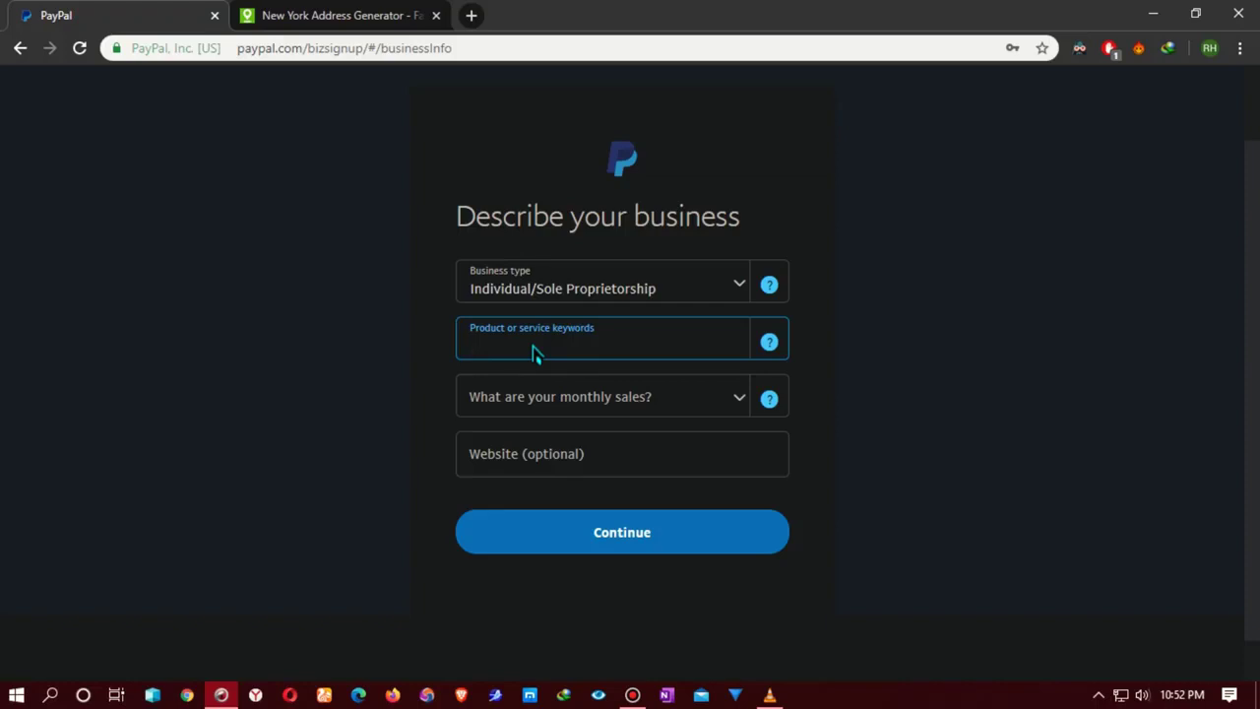
type("beauty and fragnance")
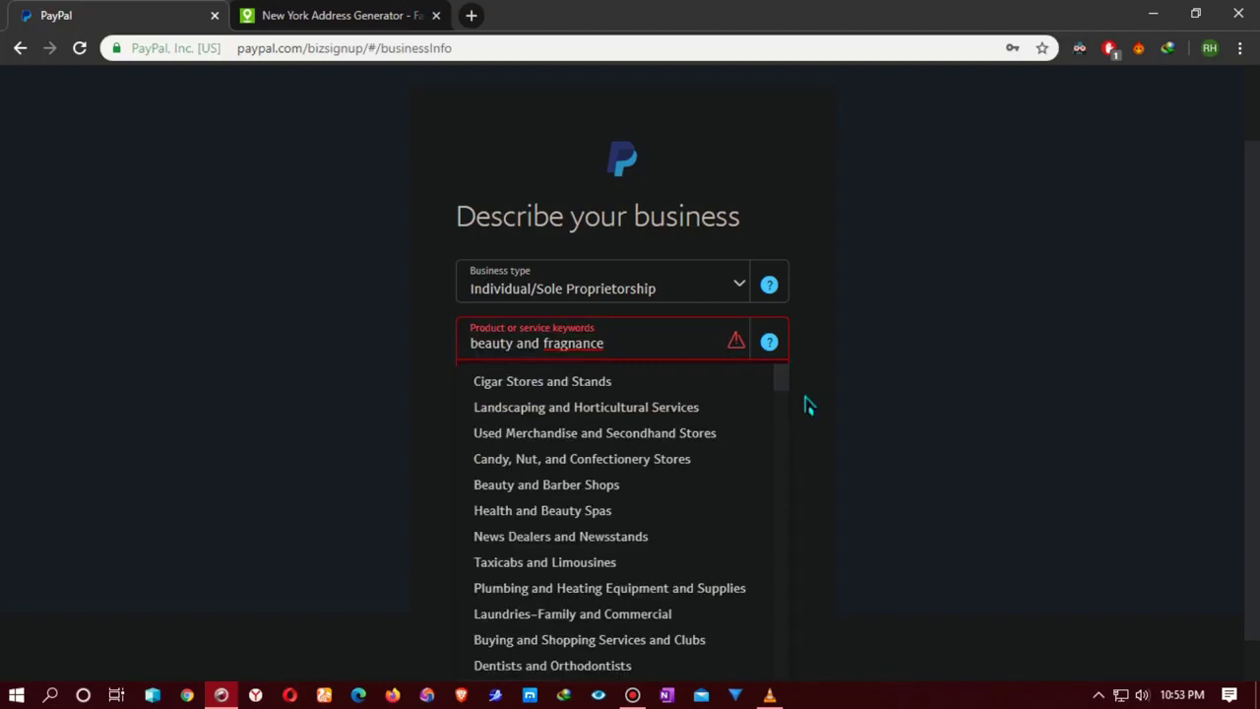
key("BackSpace")
type("r")
left_click(611, 484)
Step: Set monthly sales to USD $5,000 – USD $24,999
left_click(628, 404)
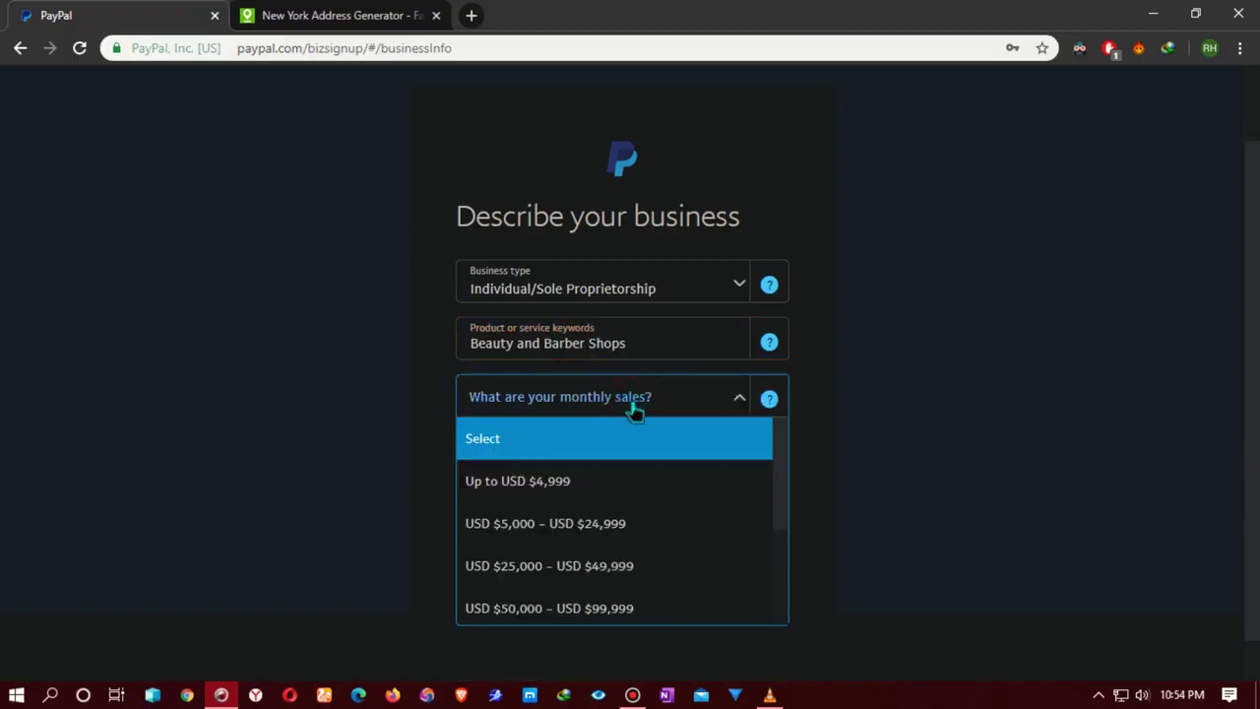
left_click(594, 523)
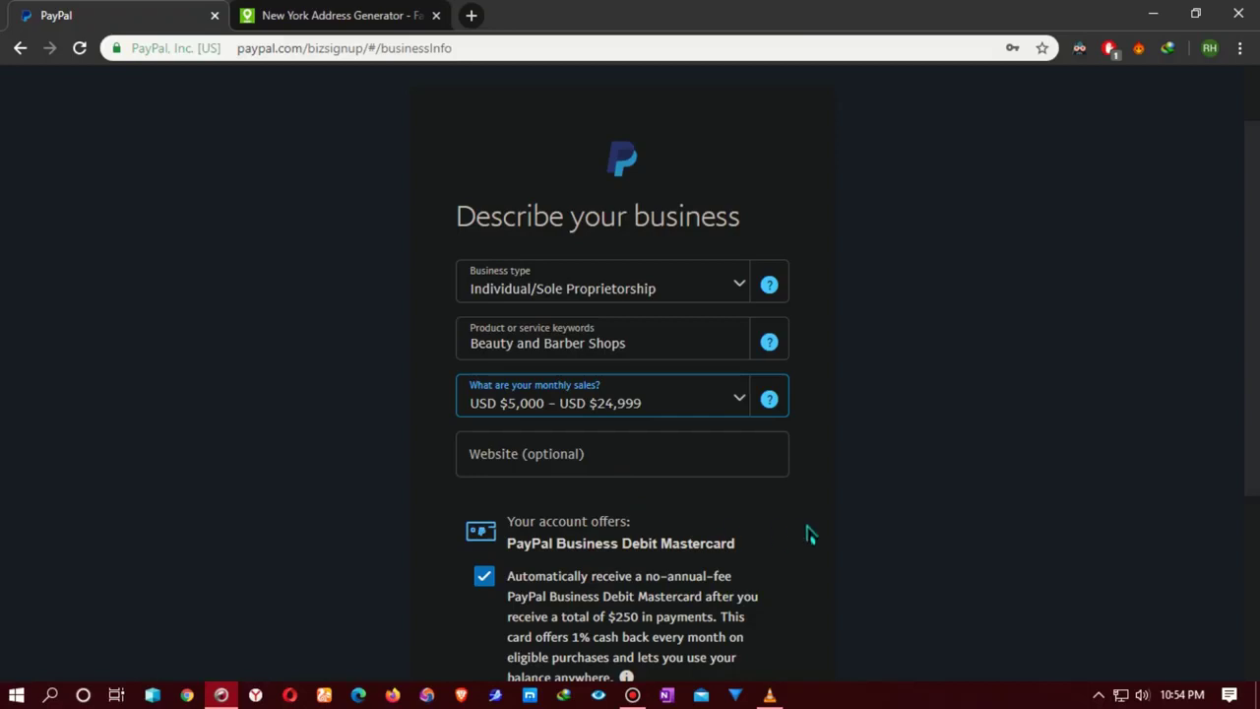
scroll(808, 533, "down", 2)
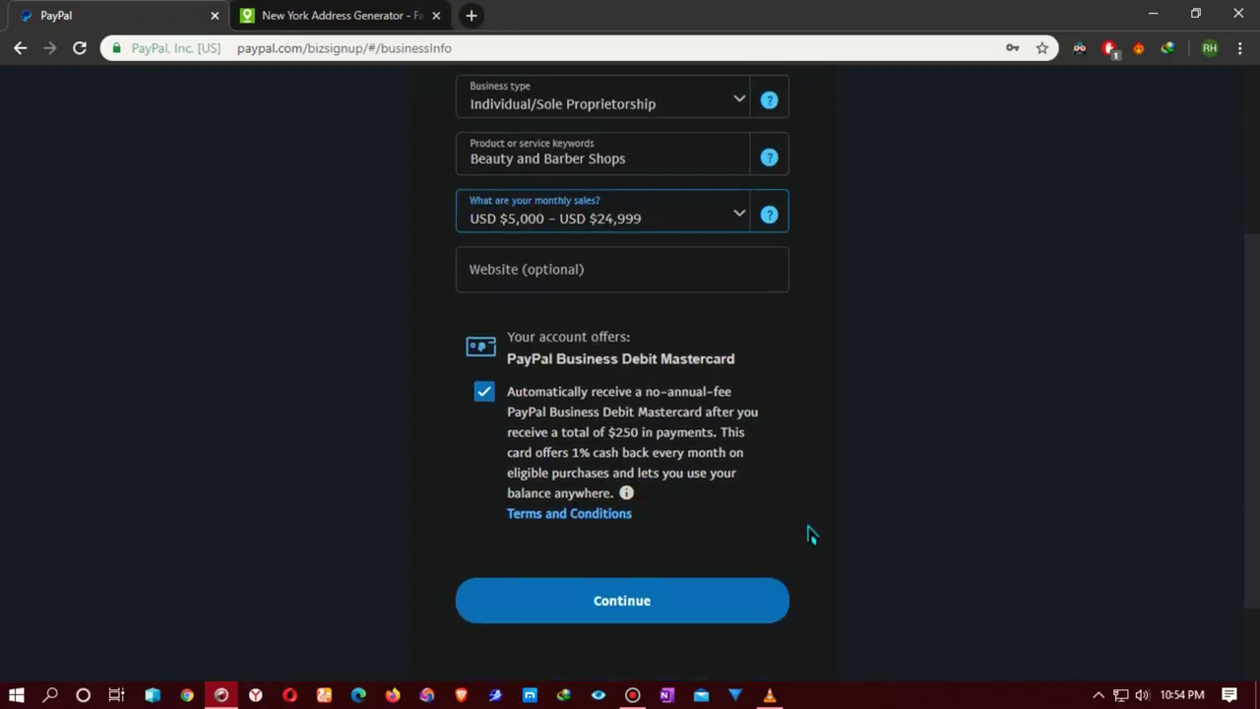
scroll(808, 532, "down", 1)
Step: Submit the business details, enter the SSN's last four digits, and open a blank new tab
left_click(628, 500)
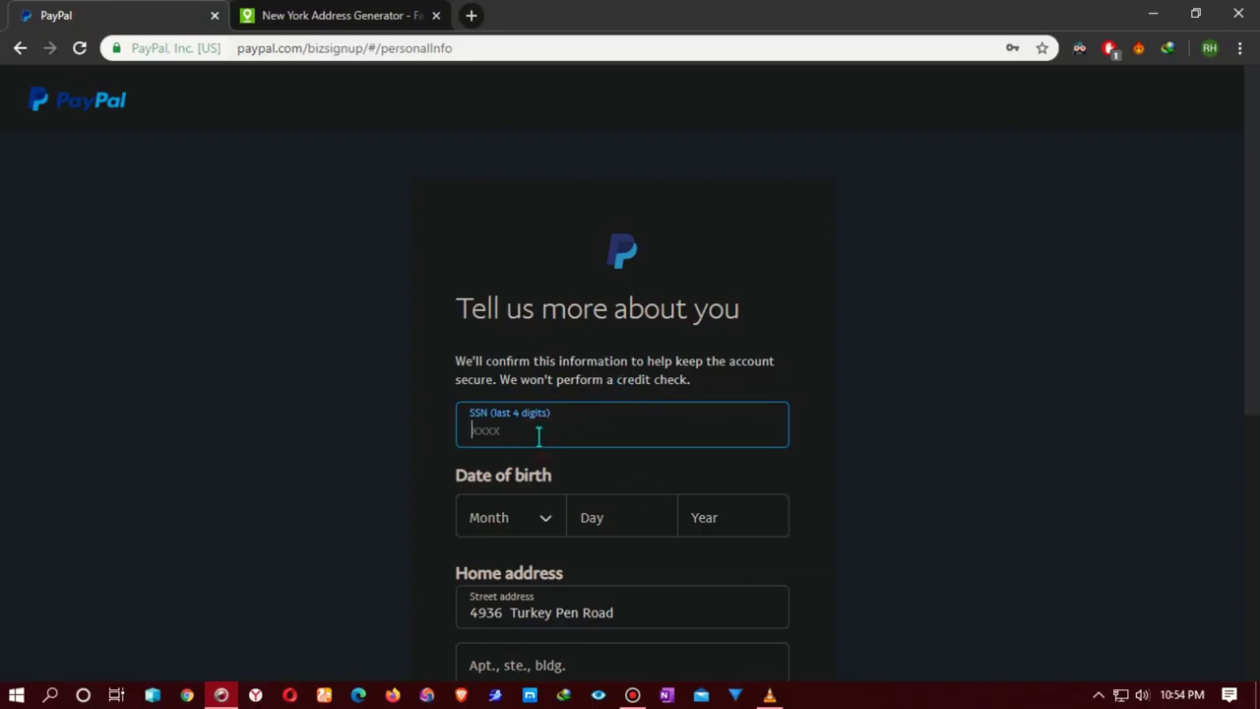
scroll(541, 443, "down", 2)
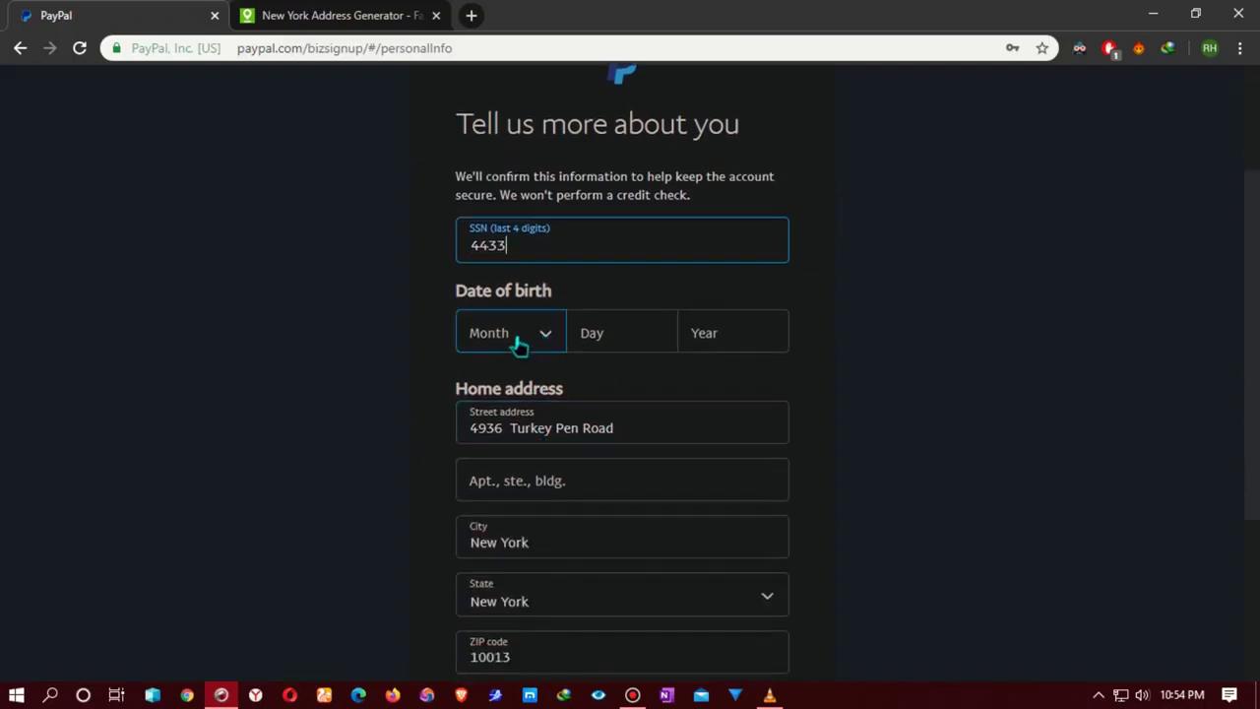
left_click(471, 15)
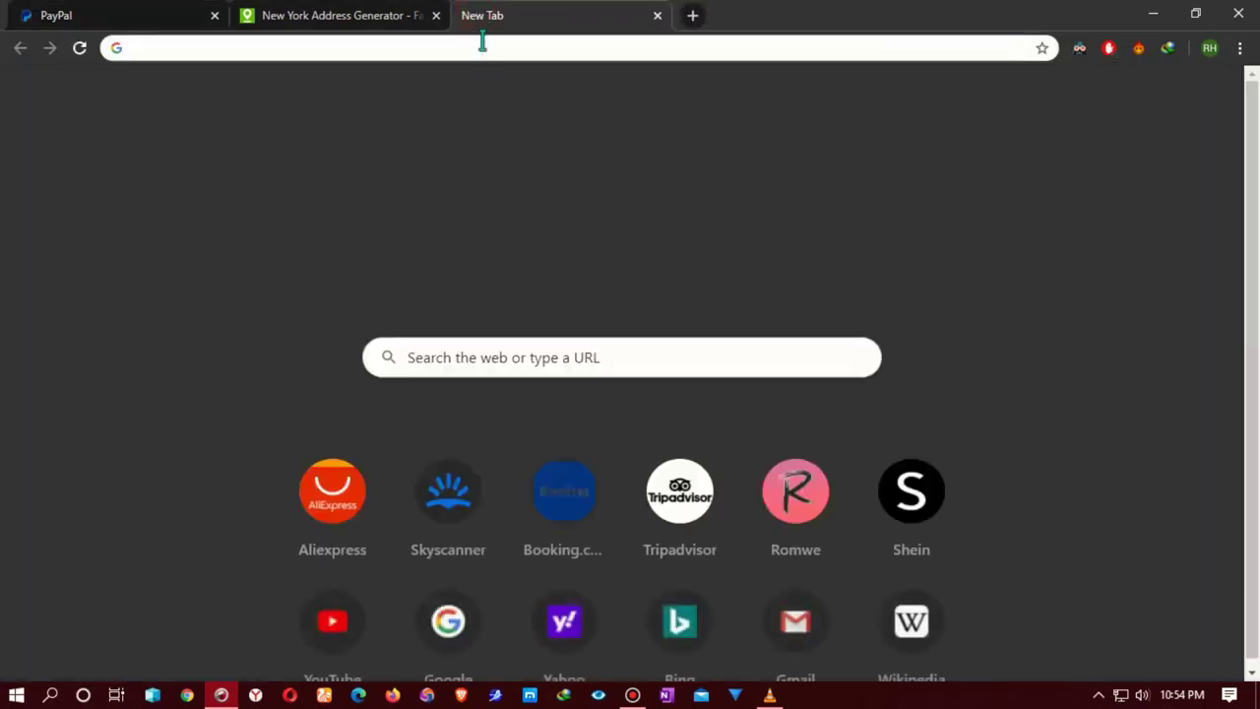
Step: Check the birthday under Personal info in Manage your Google Account, then close the Google Account and Gmail tabs
left_click(815, 615)
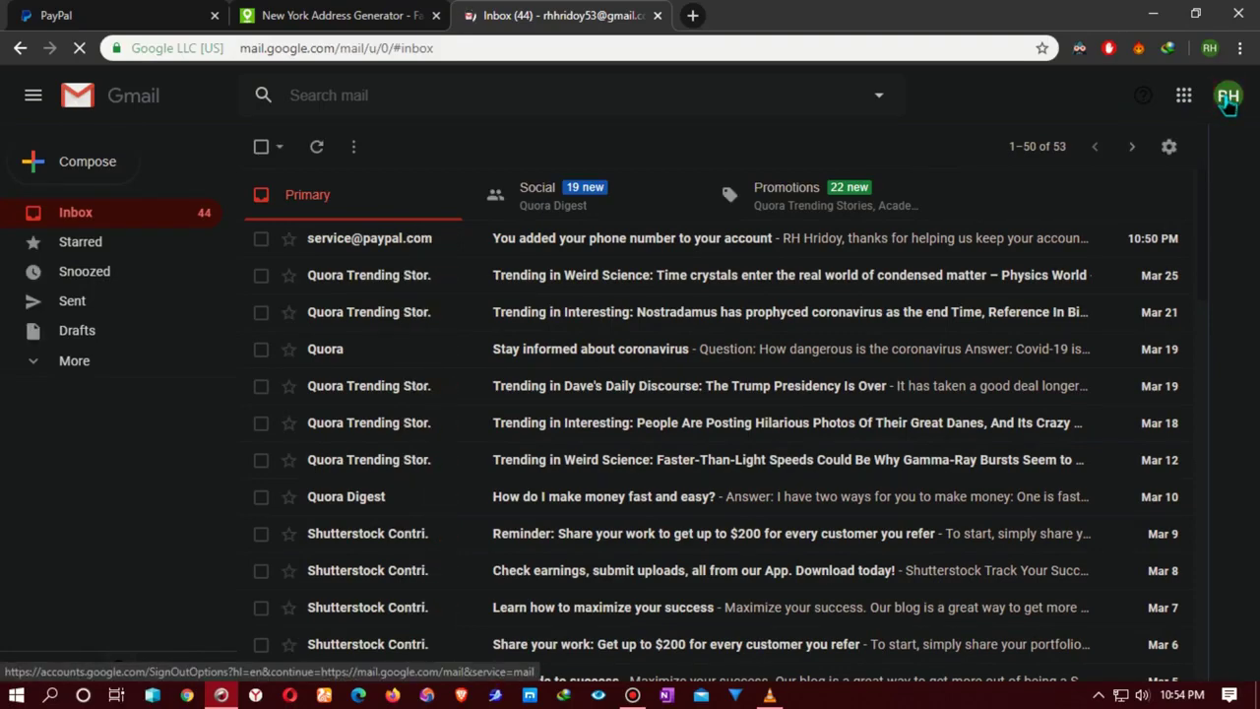
left_click(1228, 98)
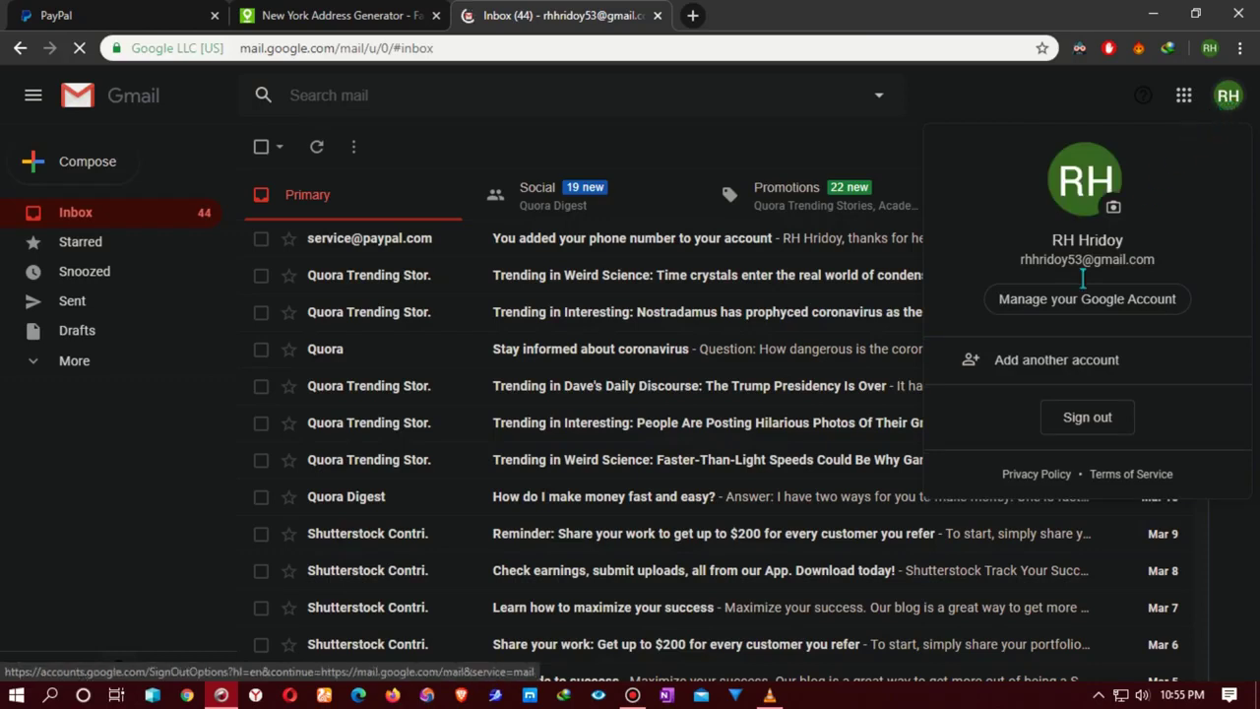
left_click(1073, 300)
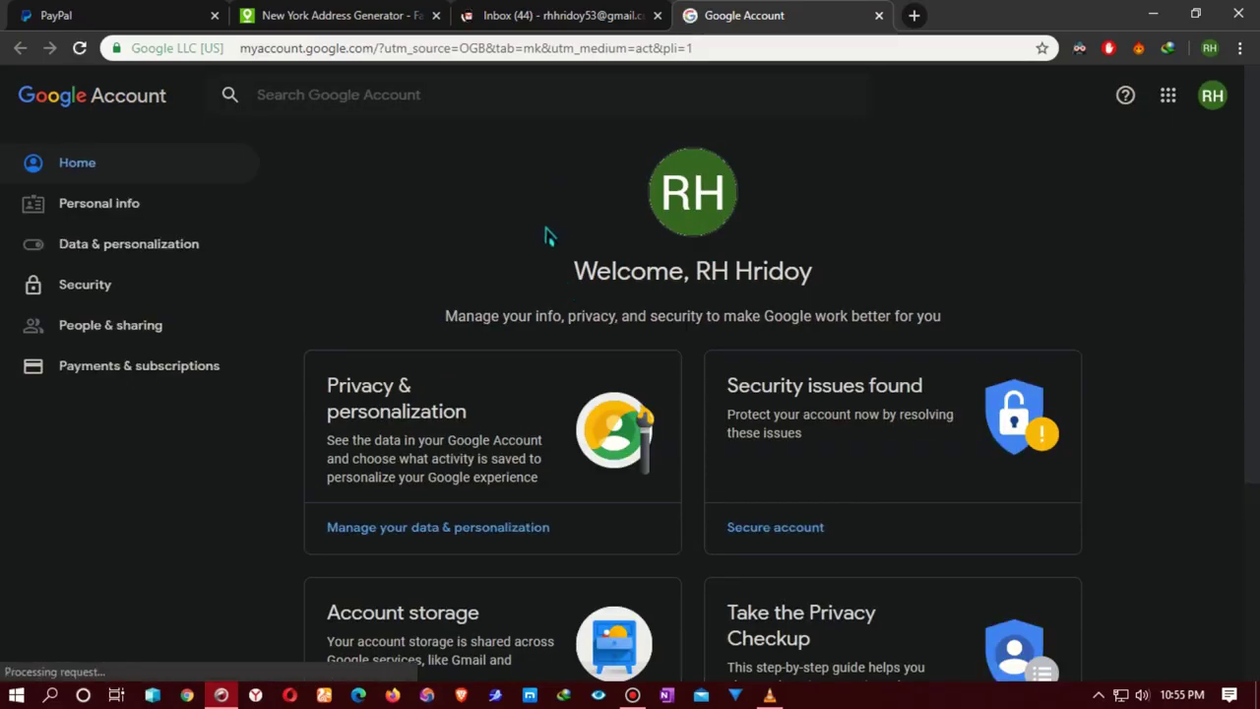
scroll(754, 453, "down", 1)
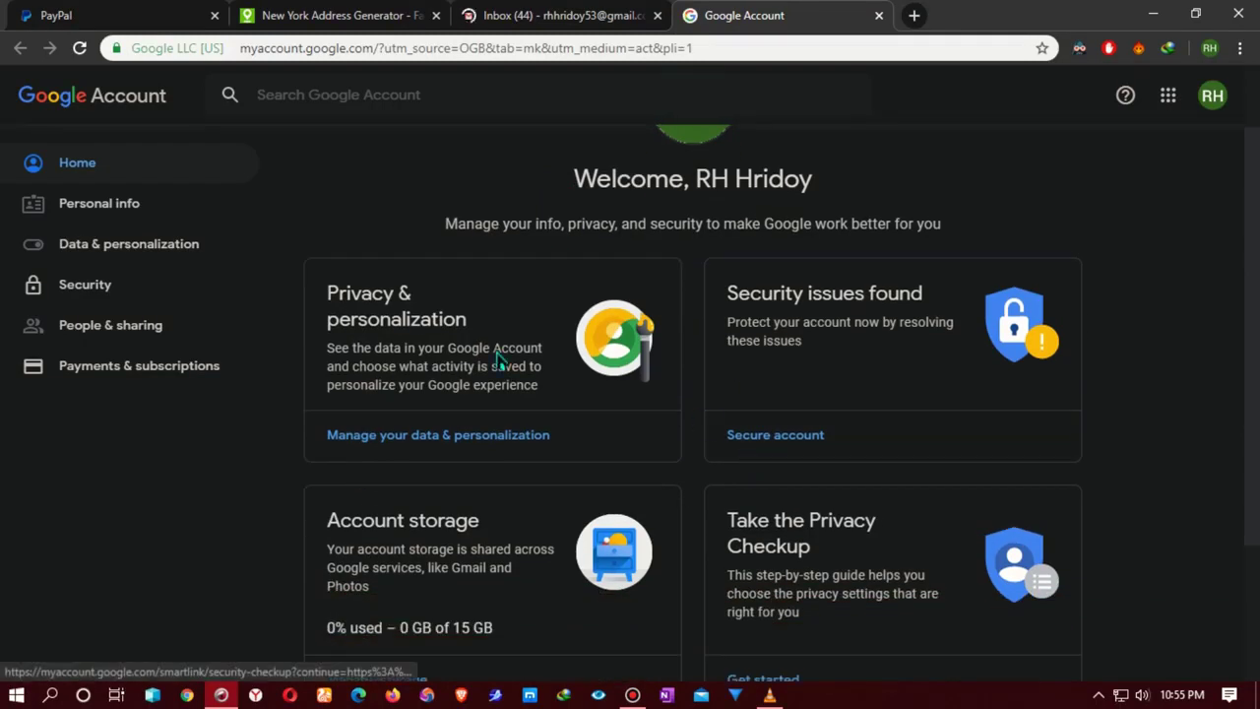
left_click(79, 205)
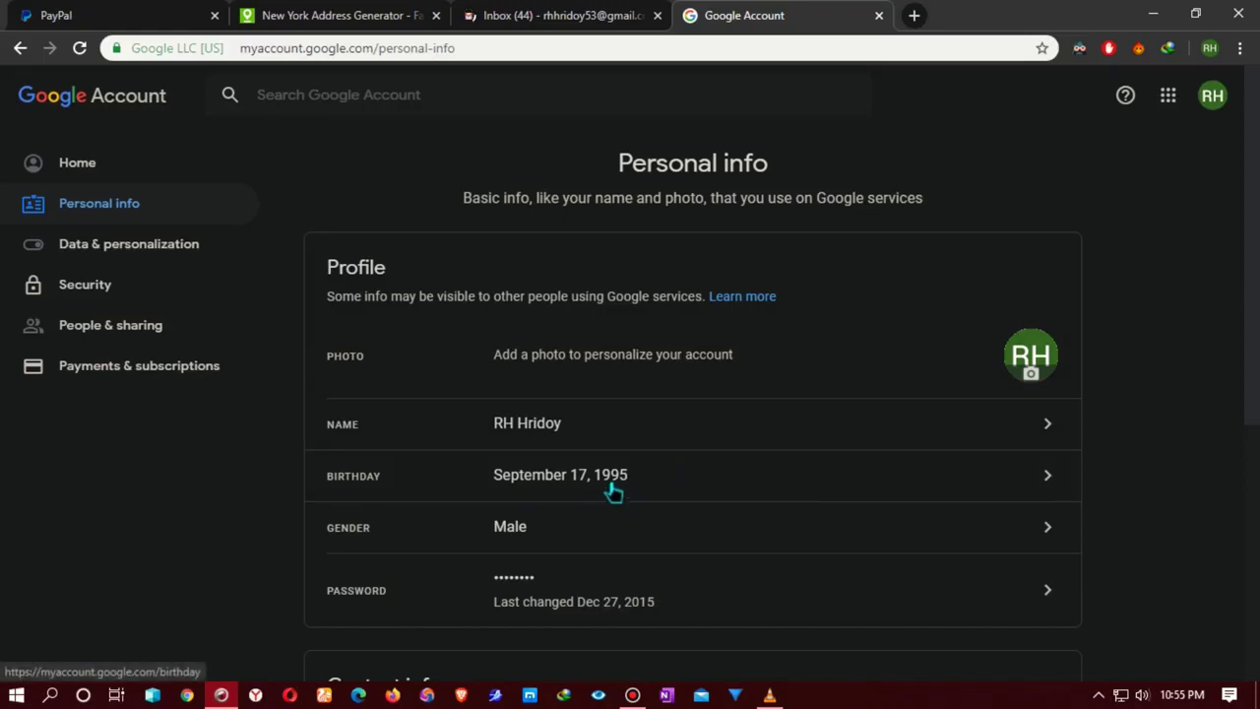
left_click(879, 15)
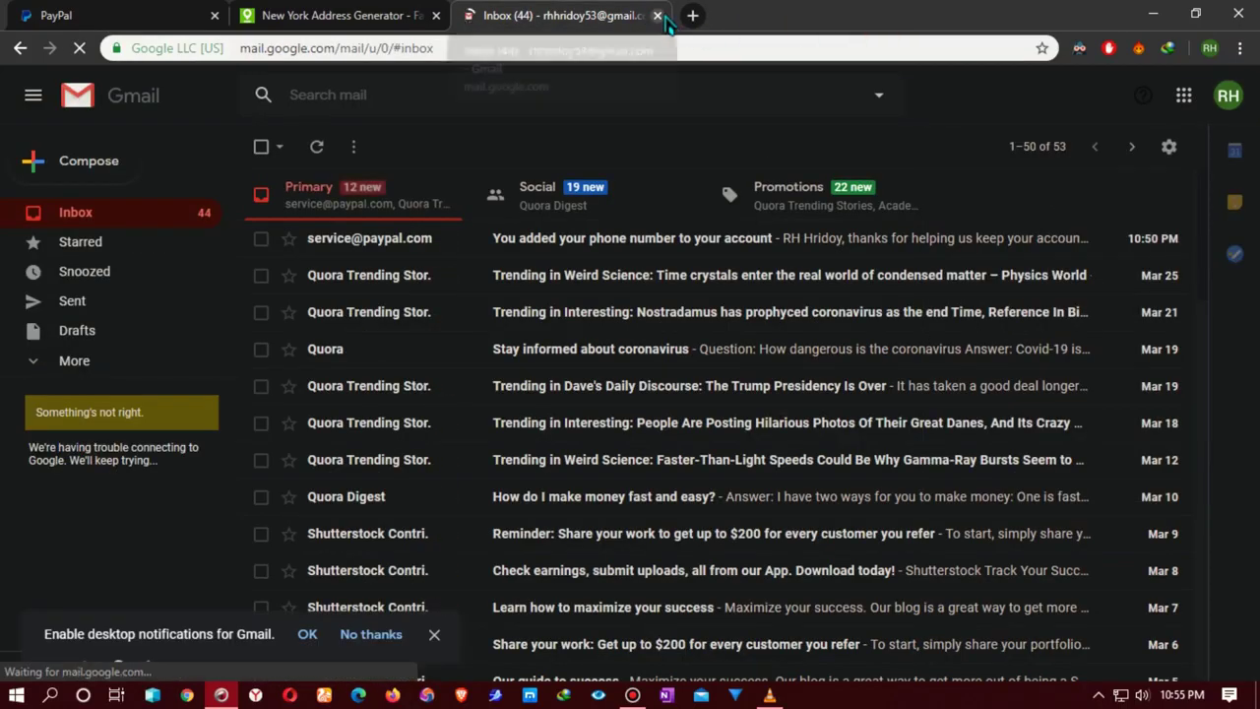
left_click(658, 16)
left_click(126, 20)
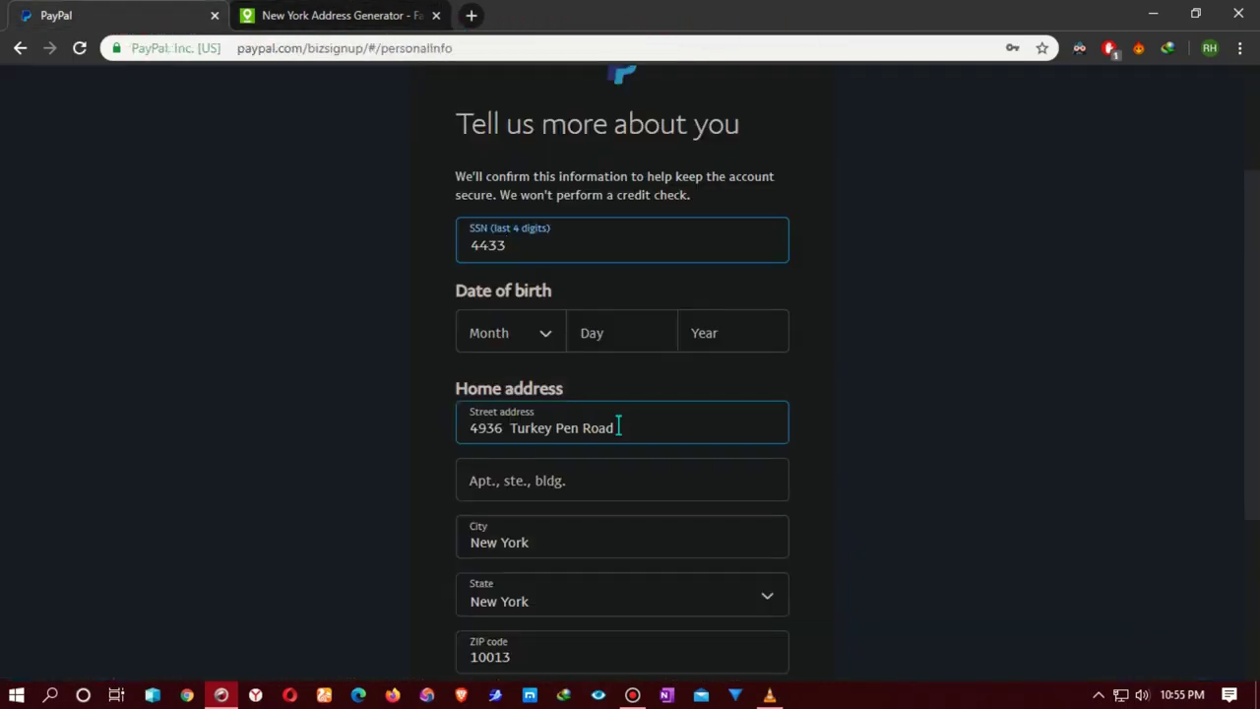
left_click(543, 336)
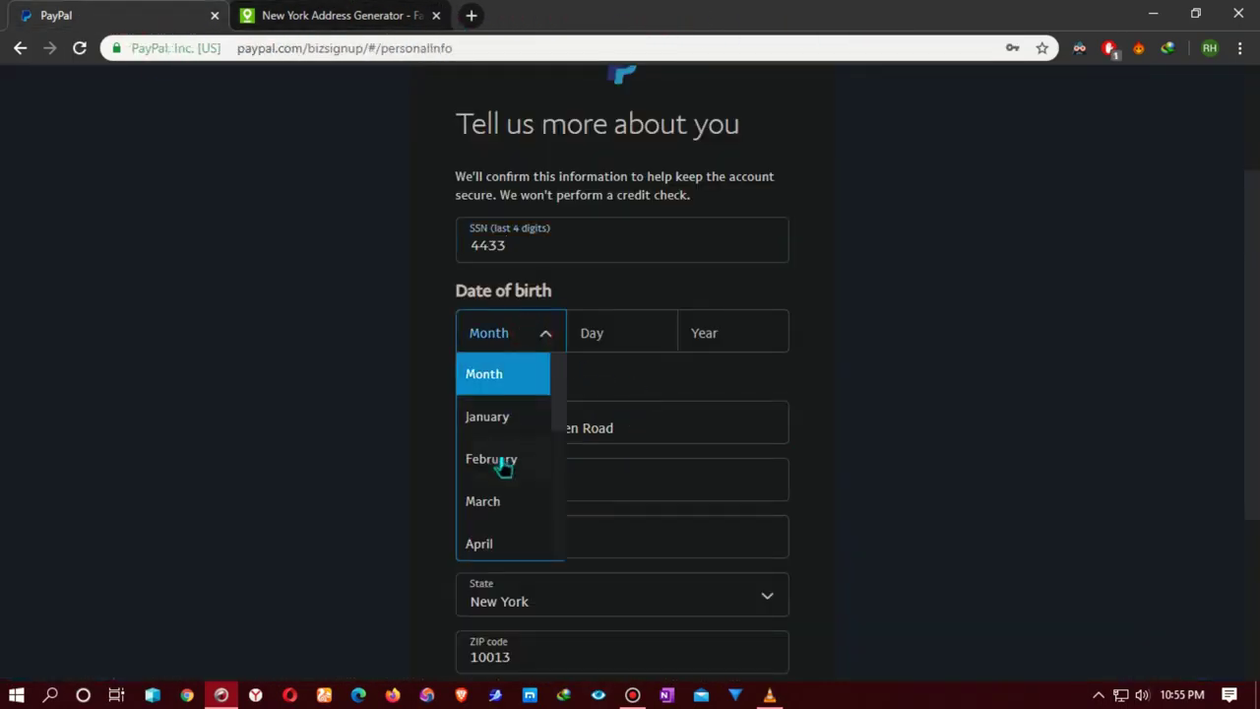
scroll(509, 523, "down", 1)
scroll(512, 530, "up", 1)
scroll(509, 515, "down", 3)
left_click(509, 494)
left_click(611, 333)
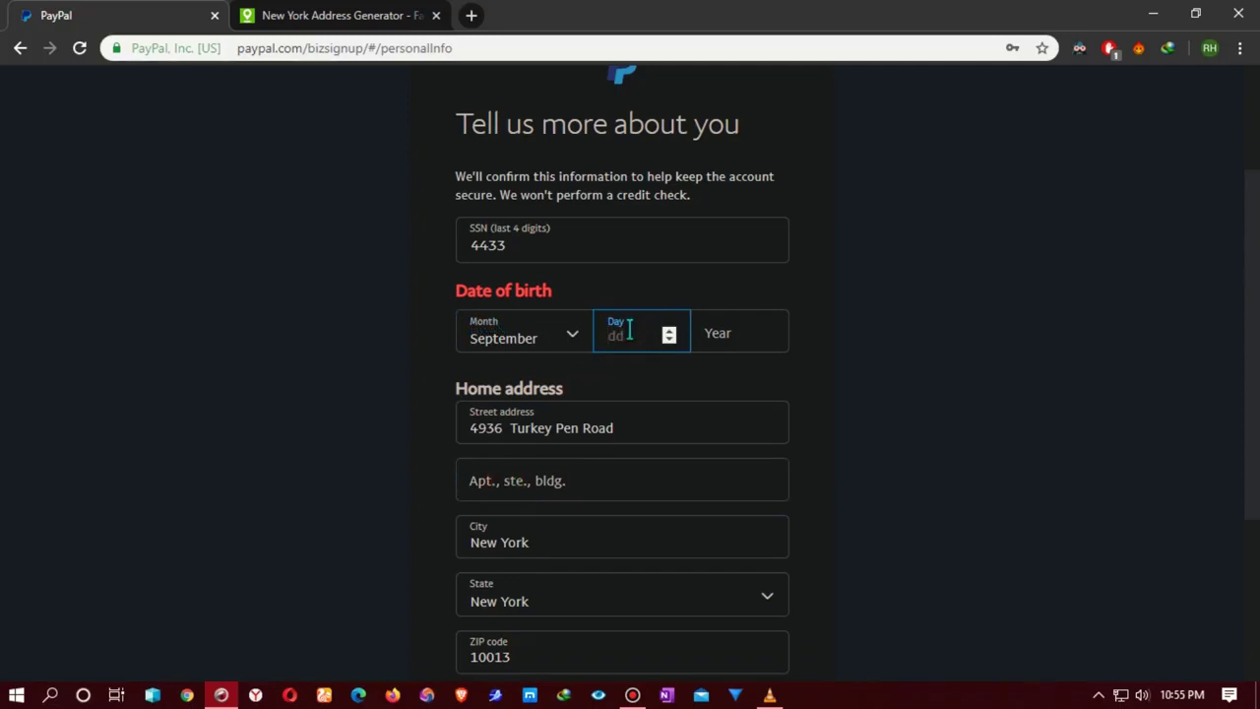
left_click(707, 331)
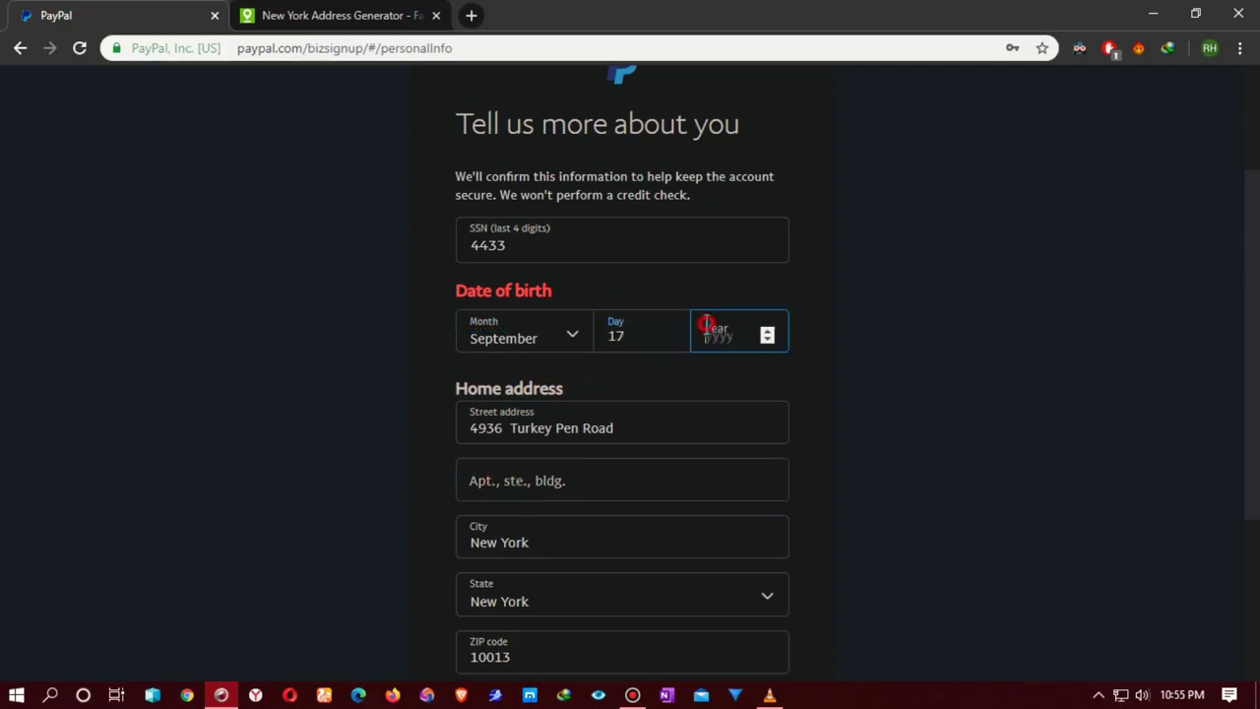
type("1995")
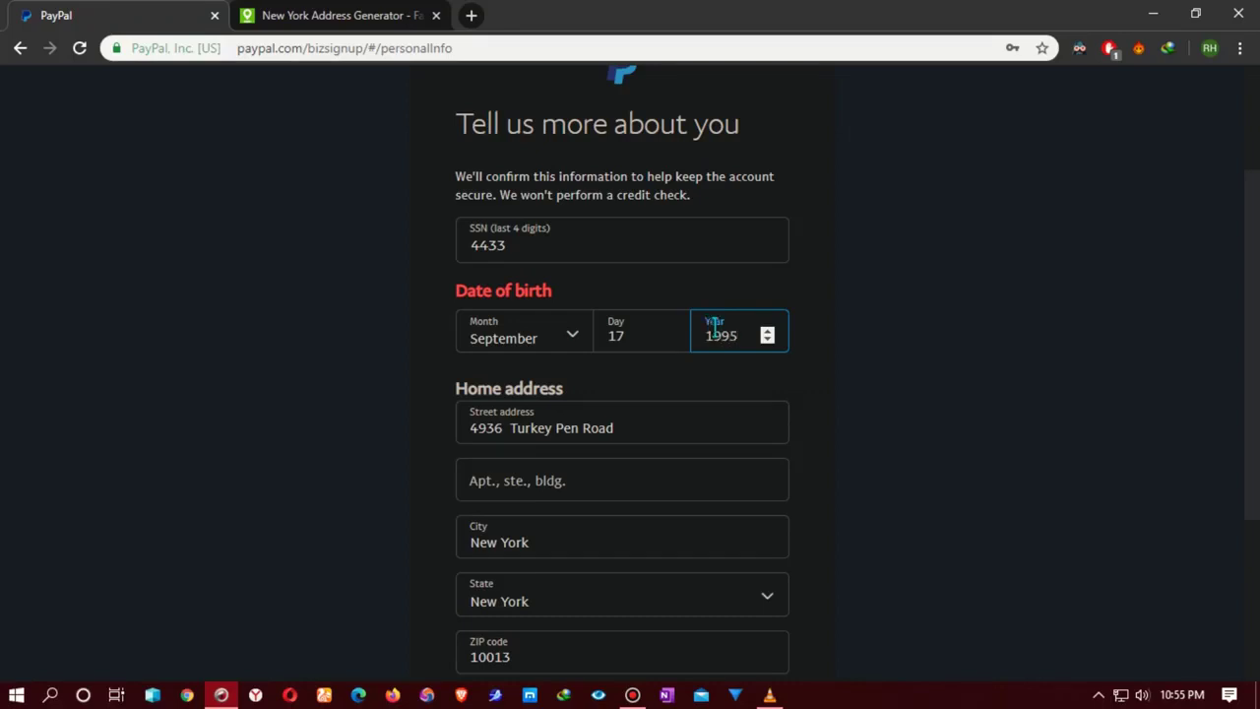
left_click(675, 407)
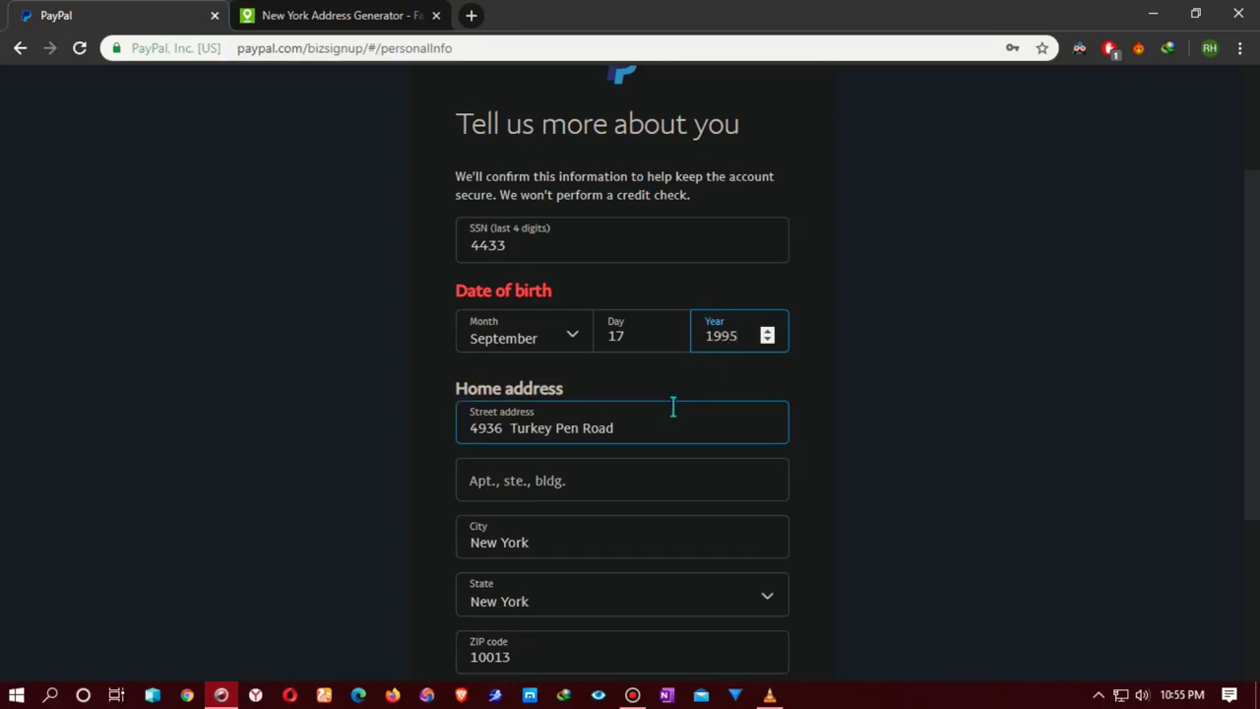
Step: Submit the completed personal information form
scroll(665, 443, "down", 1)
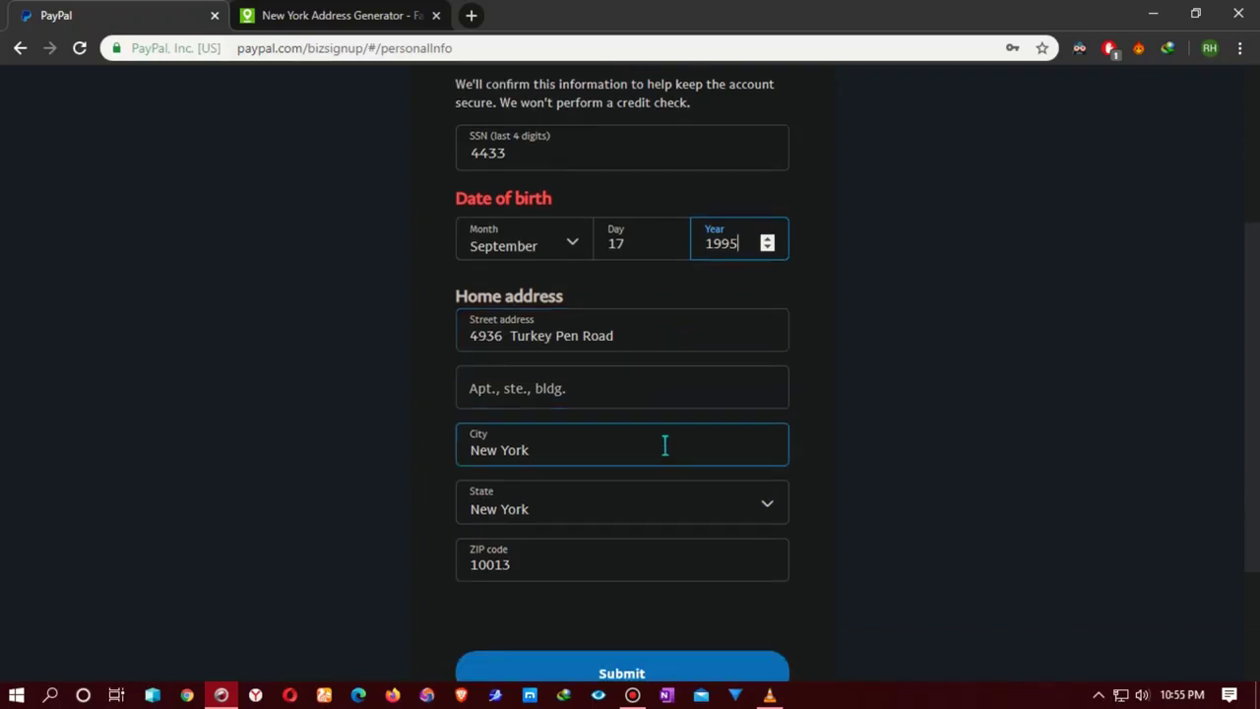
scroll(665, 446, "down", 1)
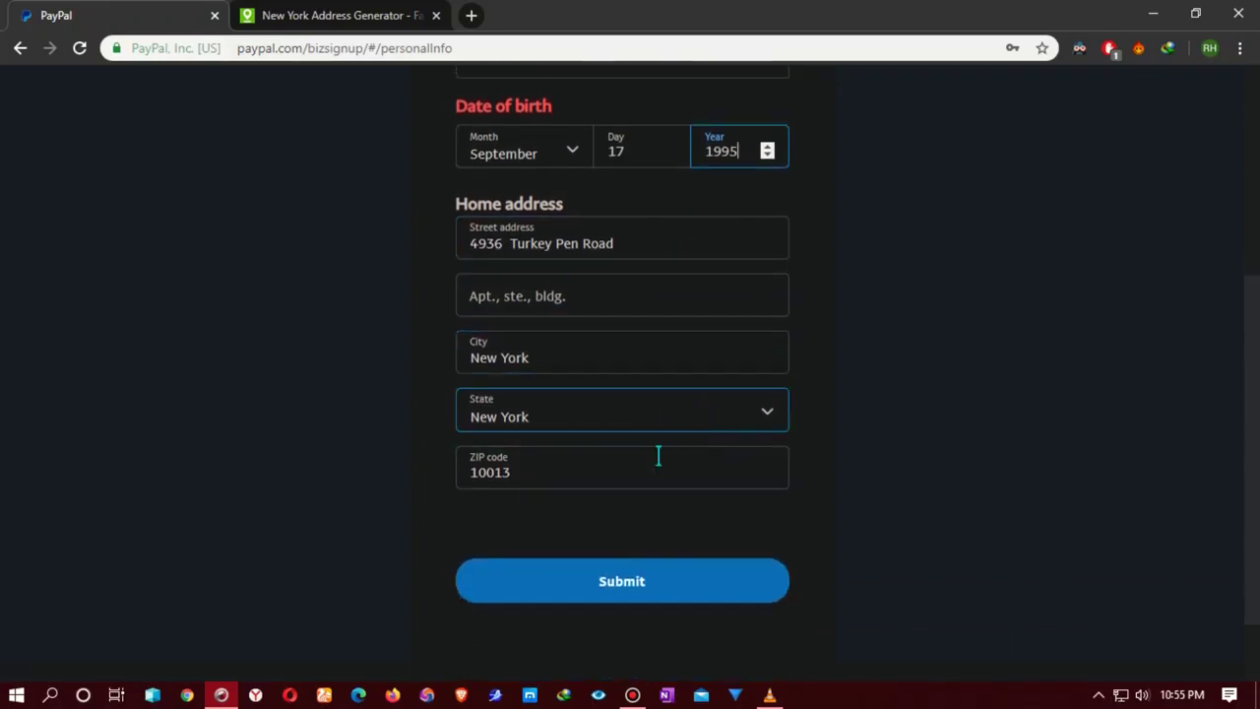
left_click(665, 591)
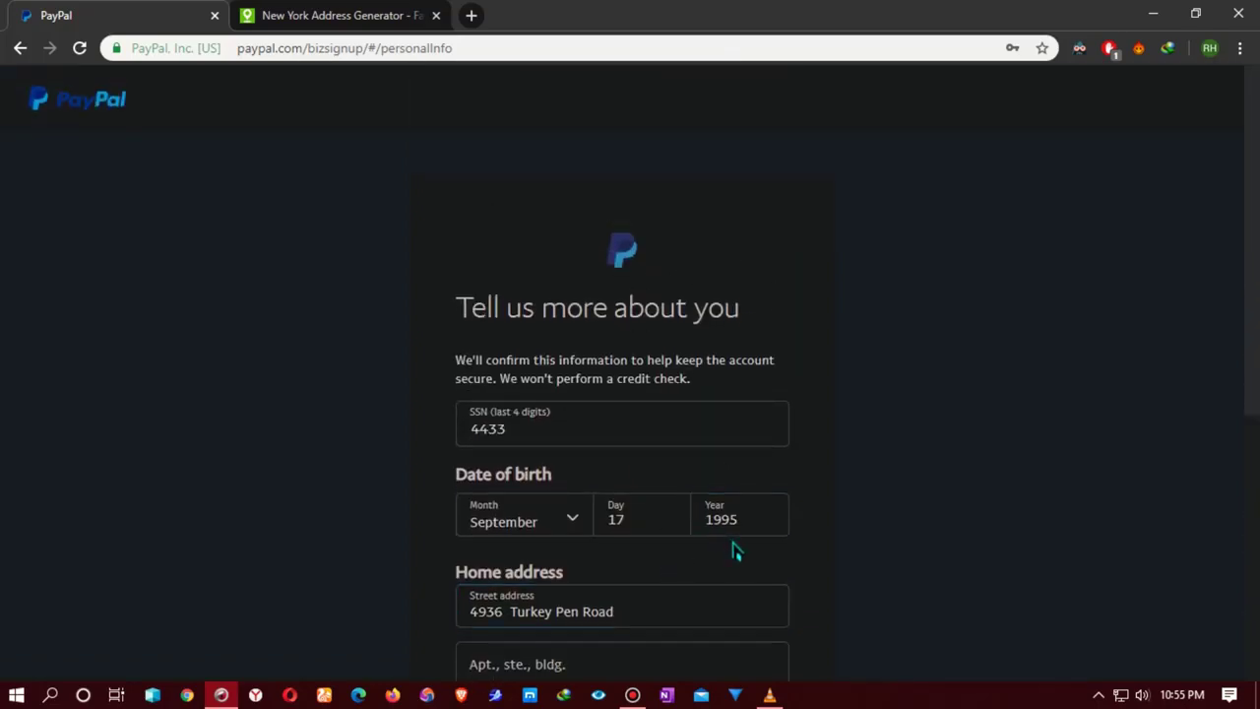
scroll(738, 552, "down", 2)
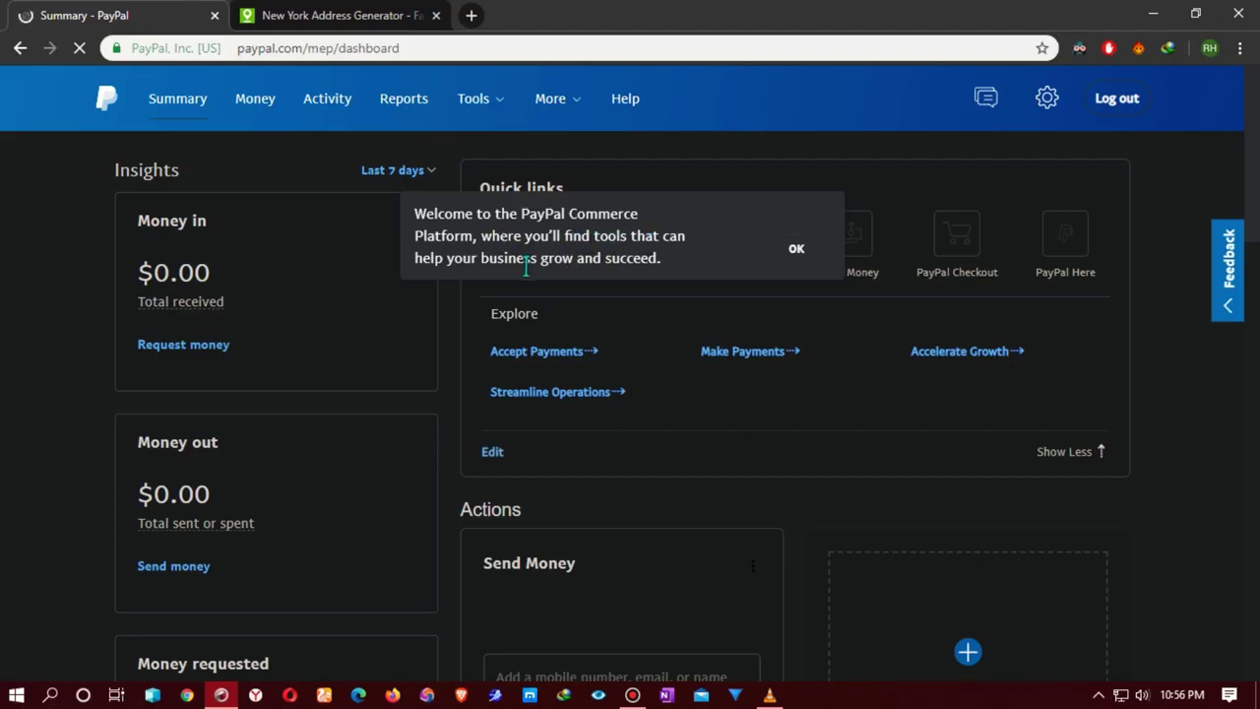
Step: Dismiss the dashboard welcome, open the Confirm email address details, and load Gmail in a new tab
left_click(794, 249)
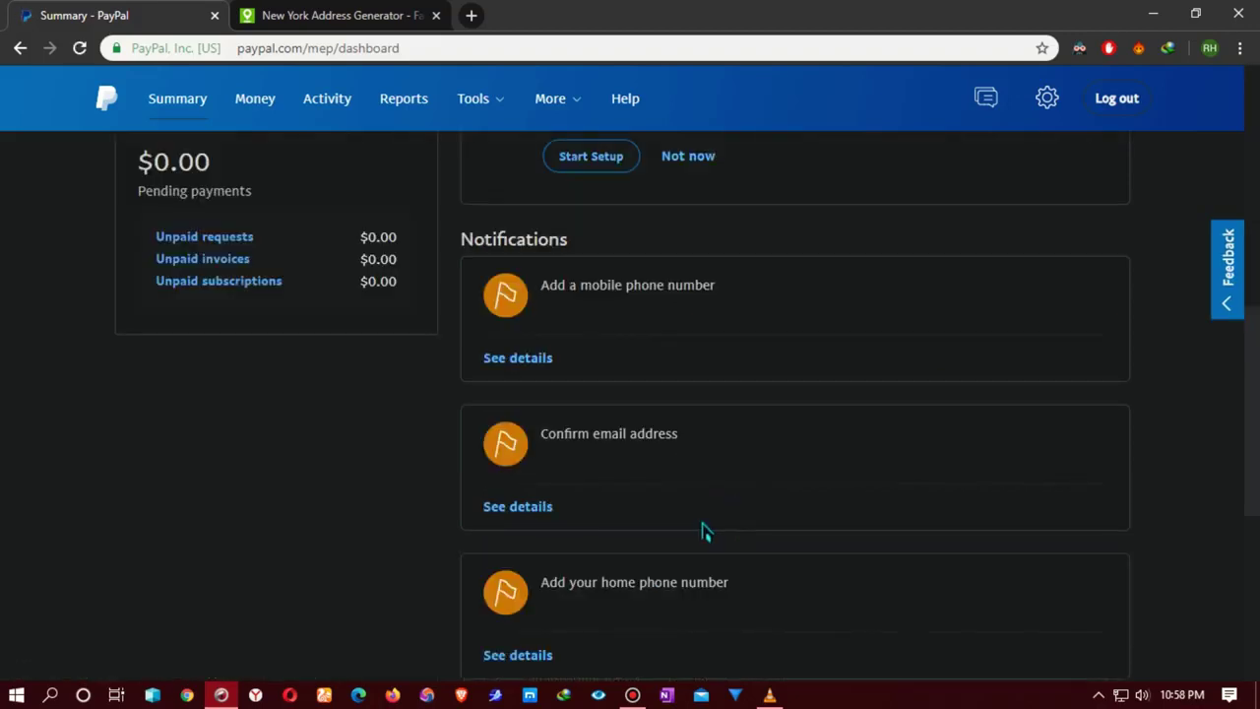
scroll(702, 532, "up", 1)
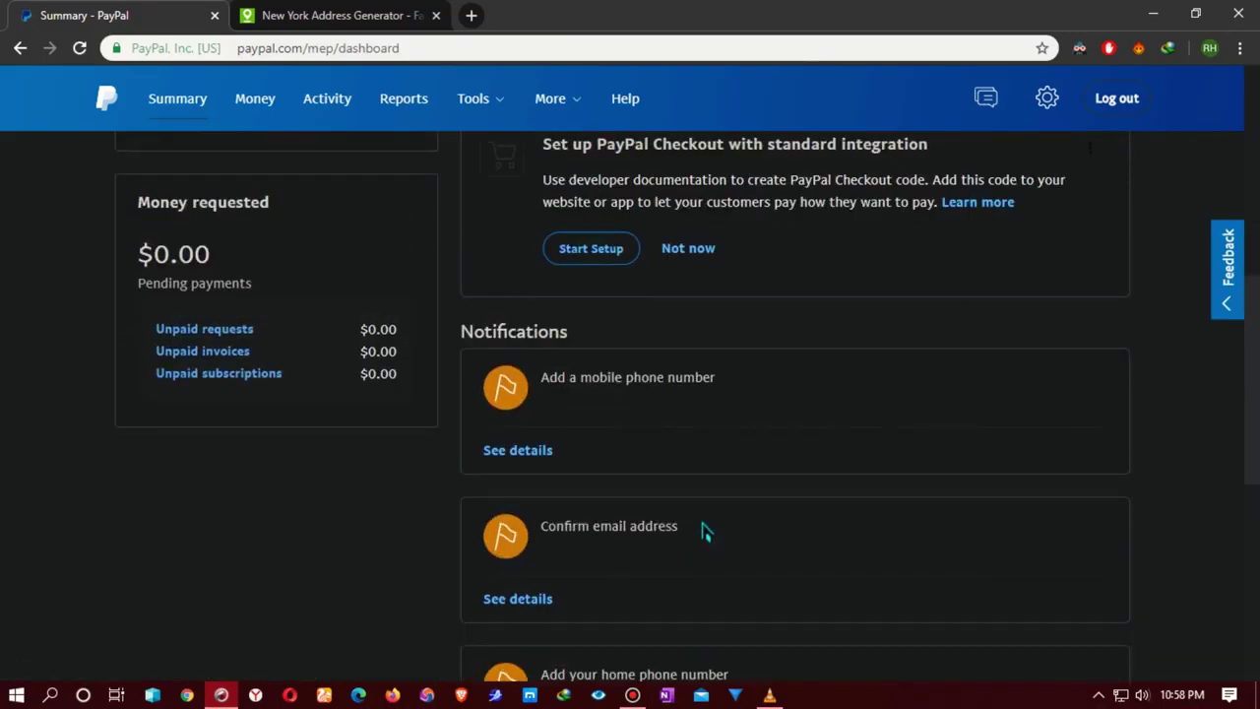
left_click(499, 603)
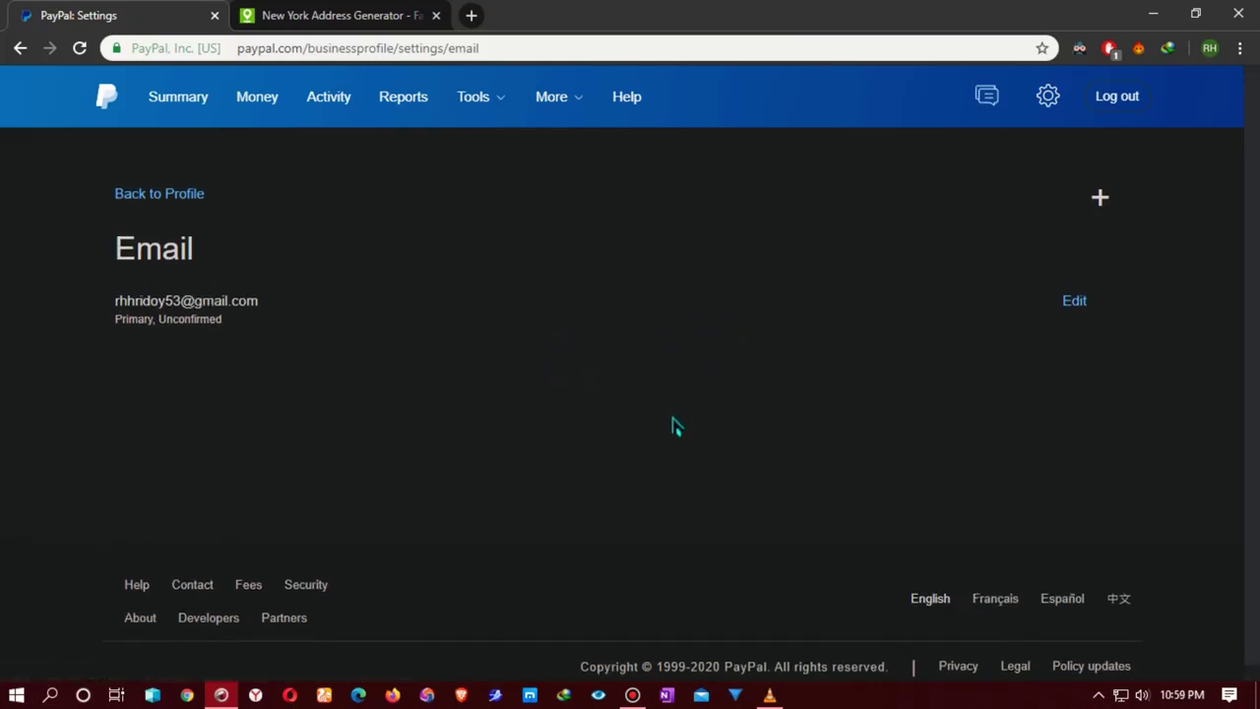
left_click(470, 15)
left_click(794, 621)
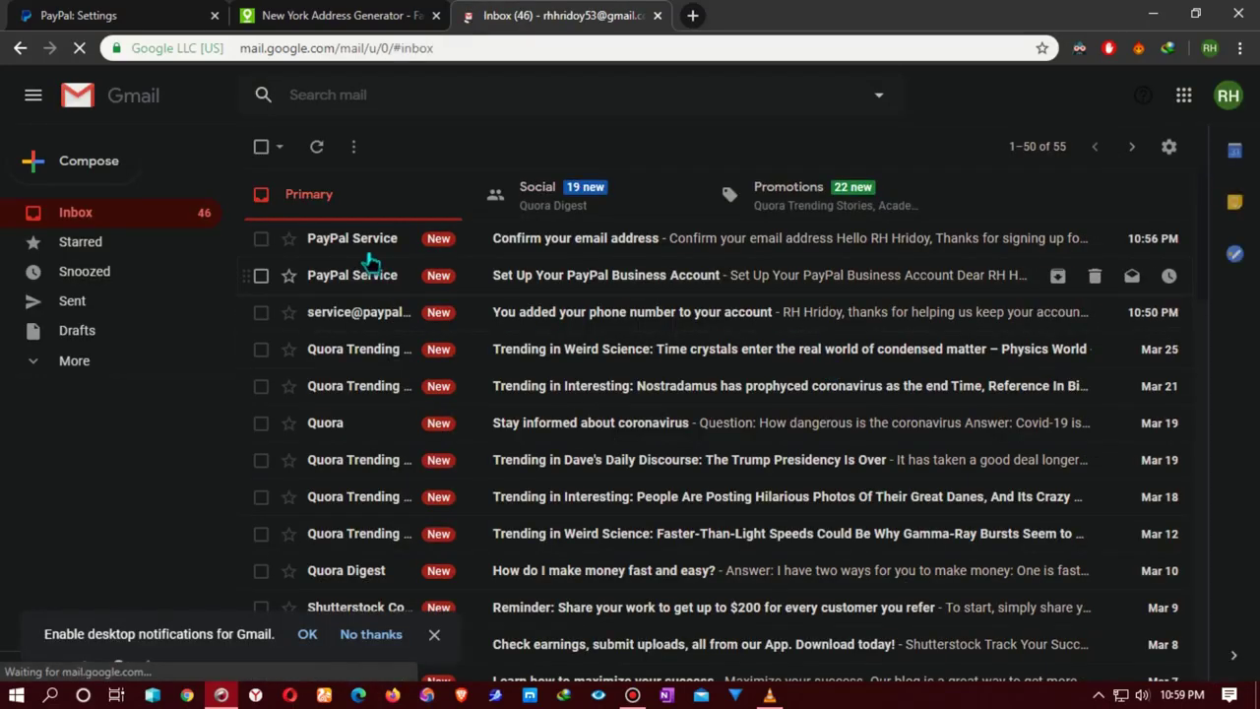
Step: Open PayPal's 'Confirm your email address' email and follow its Confirm Your Email link
left_click(365, 241)
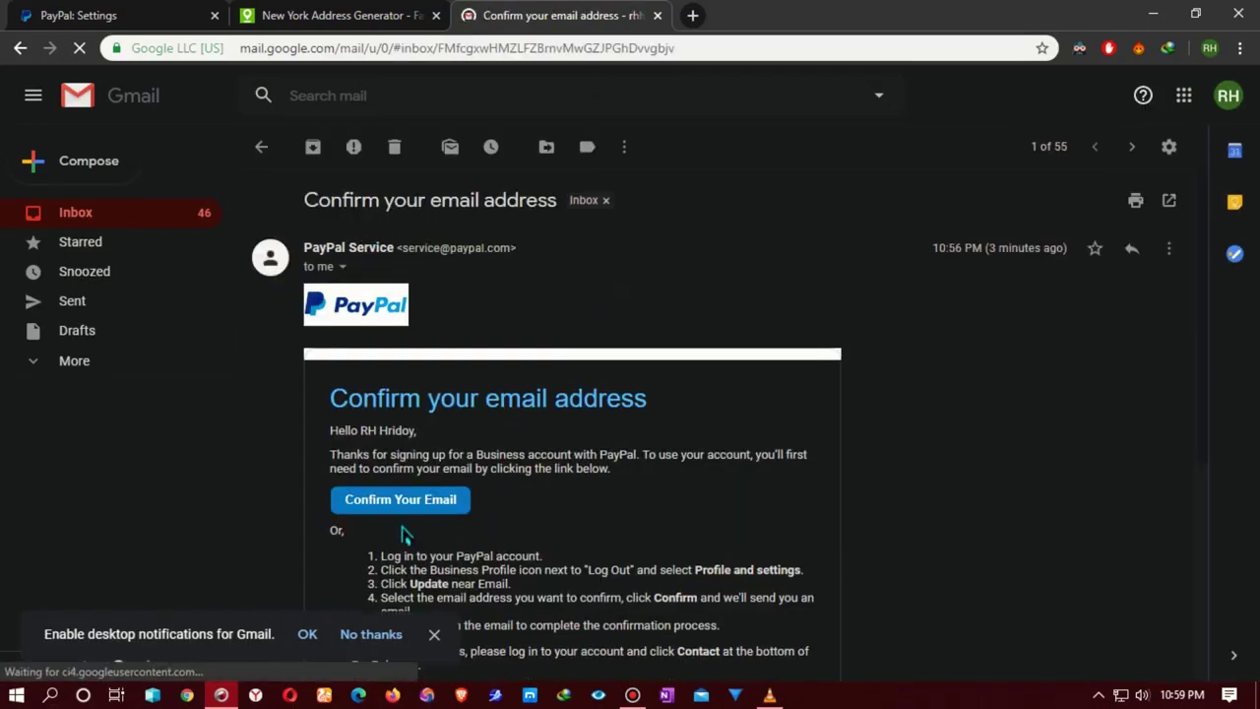
left_click(389, 502)
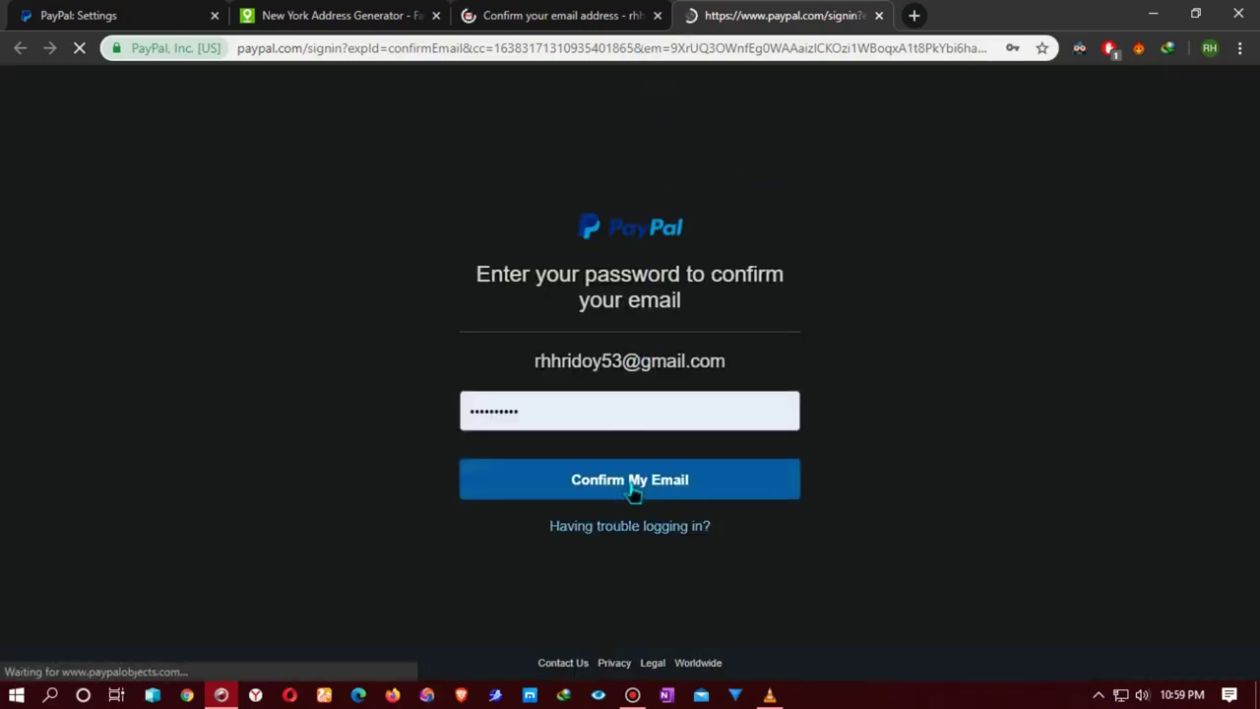
Step: Confirm the email address with the filled-in password via Confirm My Email
left_click(633, 489)
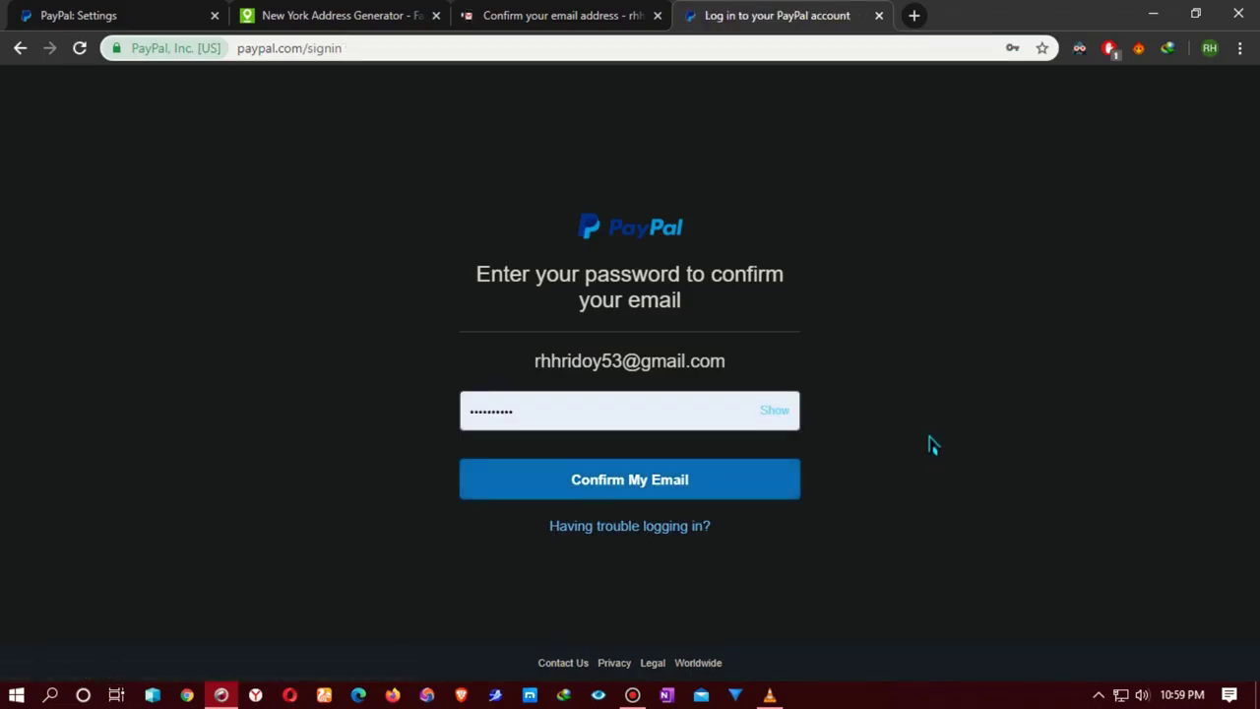
left_click(646, 485)
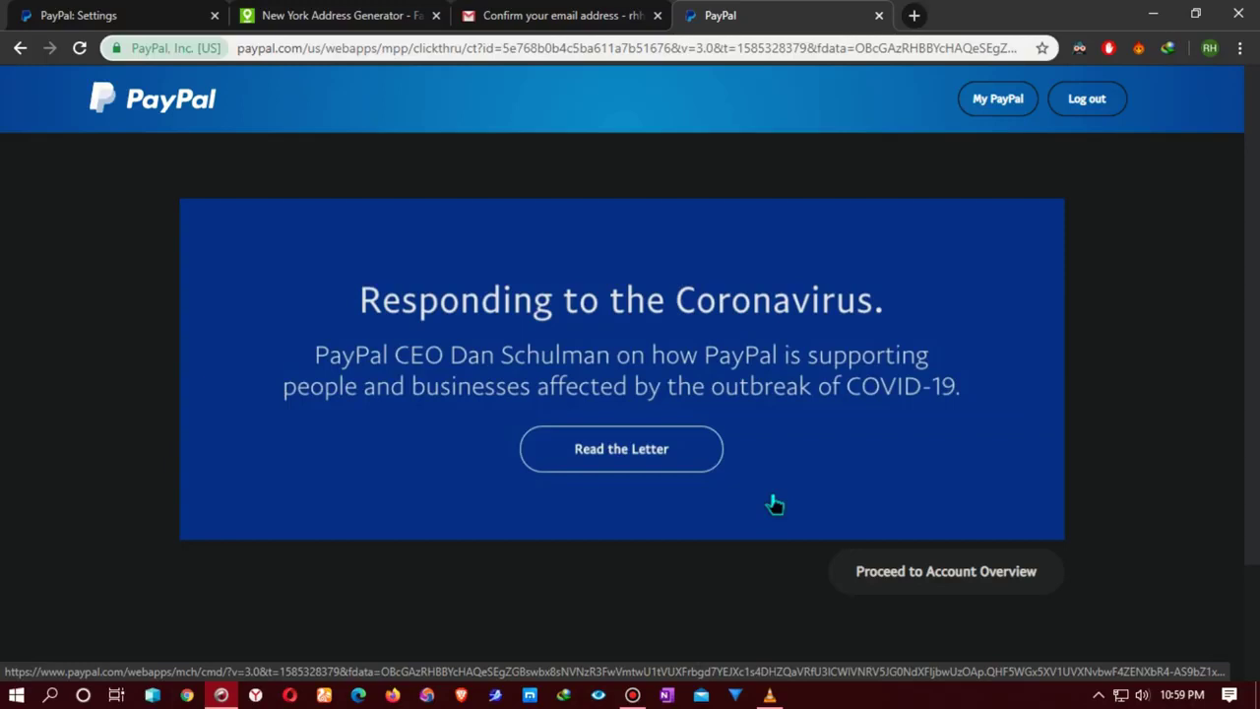
Step: Proceed to Account Overview, then open a fresh Comodo Dragon window on a blank tab
scroll(774, 505, "down", 3)
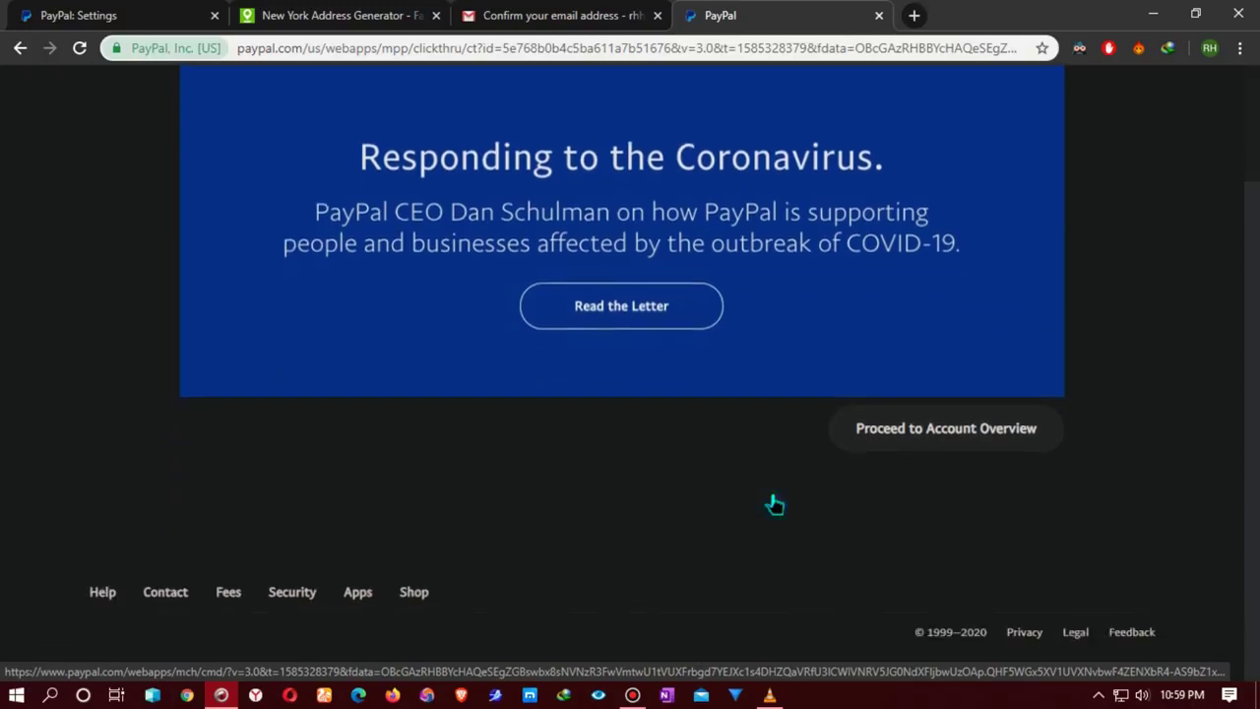
scroll(774, 504, "up", 3)
scroll(778, 505, "down", 3)
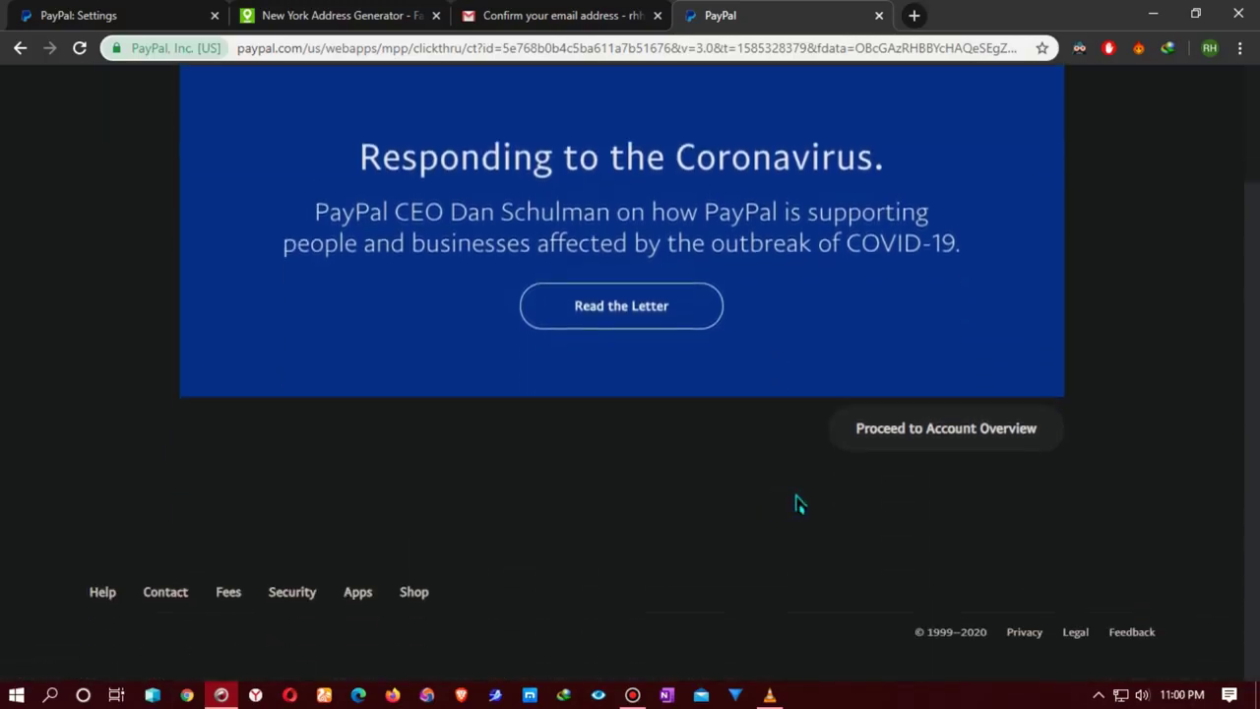
left_click(909, 430)
scroll(833, 521, "up", 3)
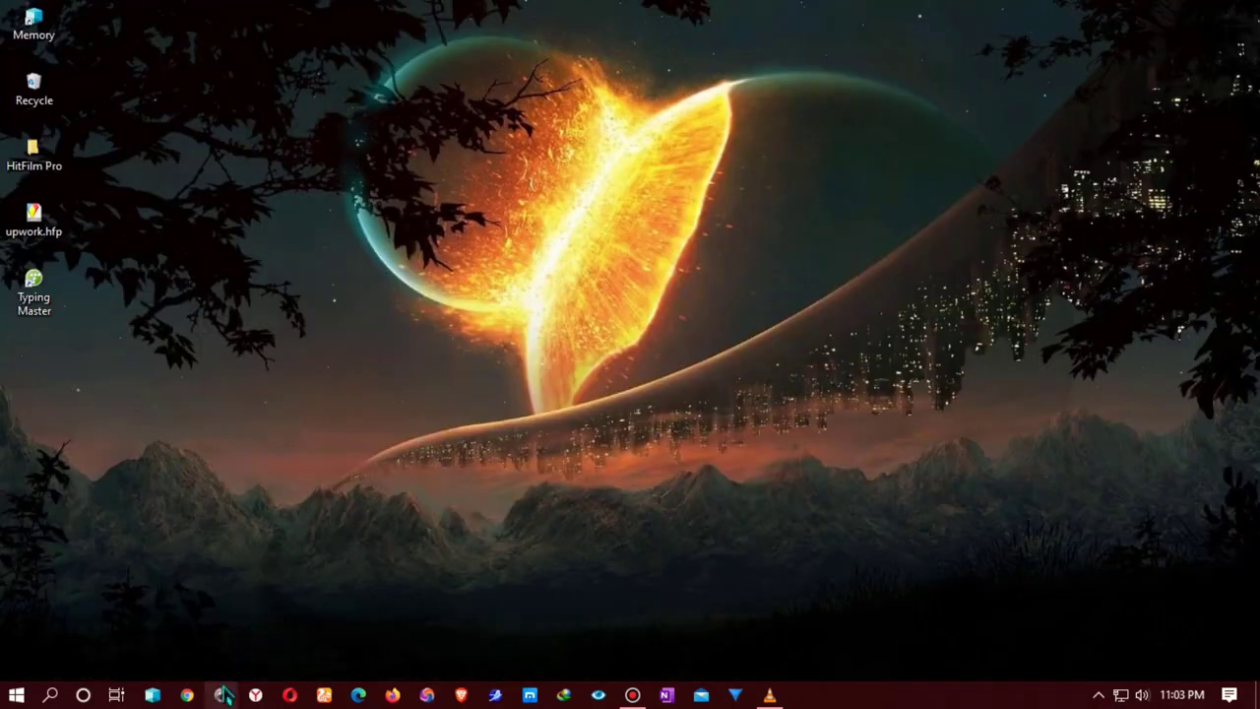
left_click(221, 694)
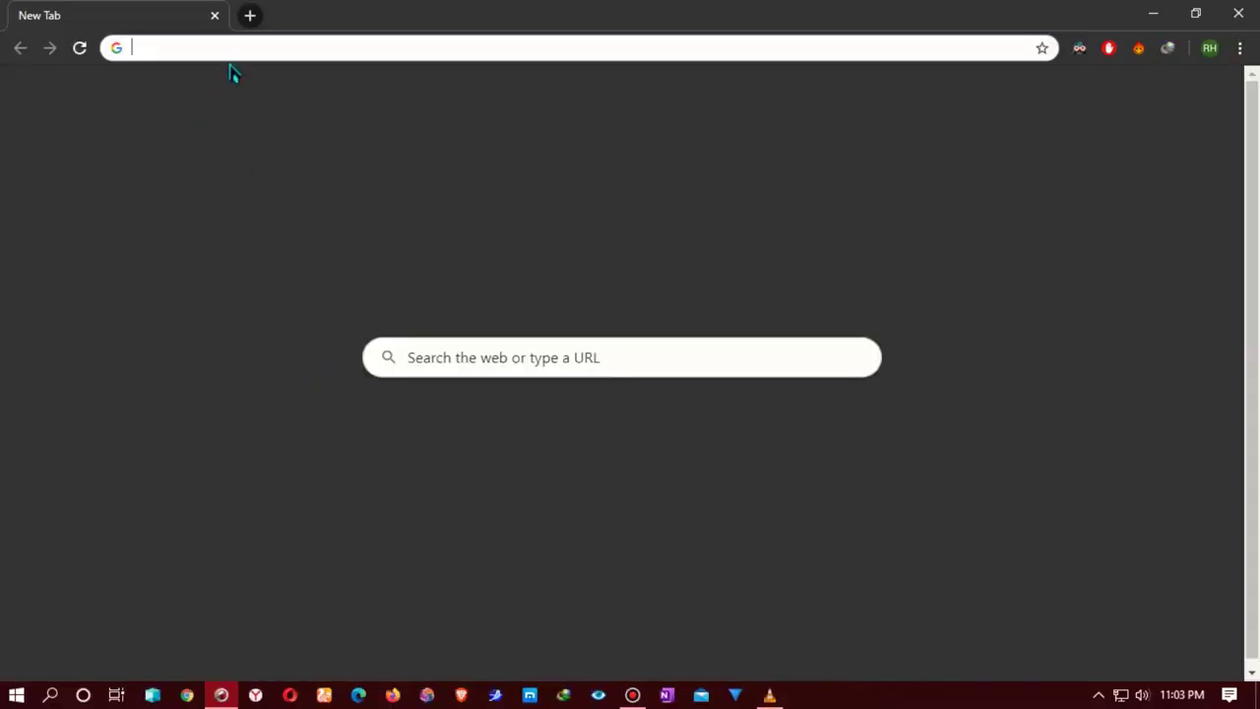